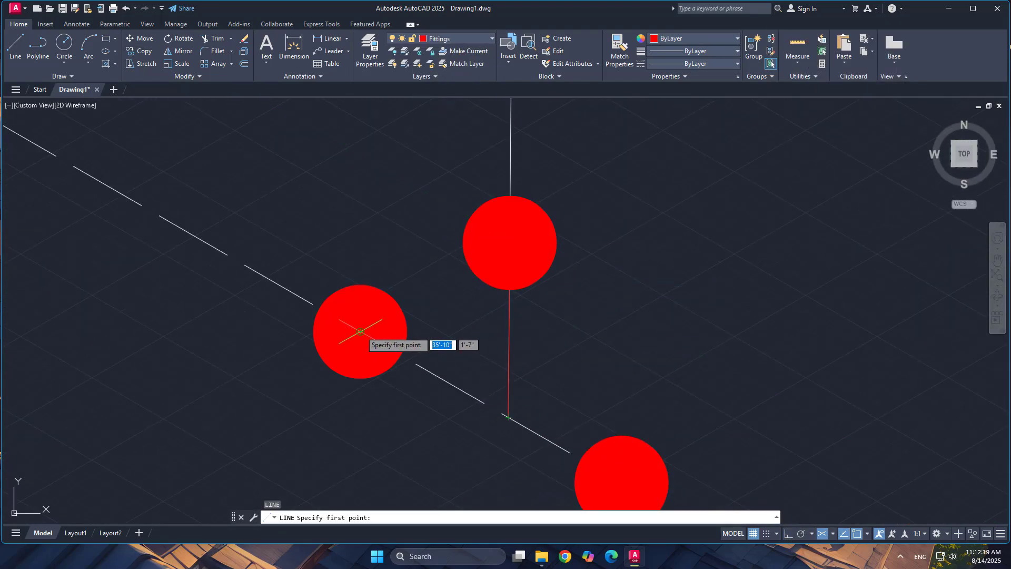
Draw a line on the Fittings layer between the centres of the two red dots on the lower dashed pipe
{"action": "left_click", "coordinate": [360, 331]}
{"action": "left_click", "coordinate": [622, 483]}
{"action": "scroll", "coordinate": [606, 458], "scroll_direction": "down", "scroll_amount": 10}
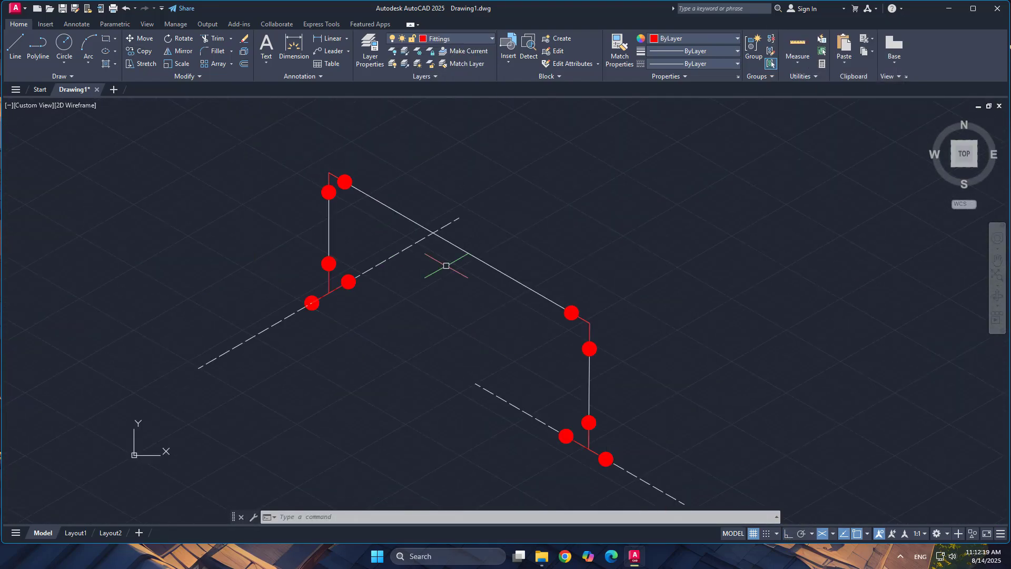
Draw an isometric guide parallelogram with long sides of about 4'-10" around the middle of the diagonal pipe run
{"action": "scroll", "coordinate": [542, 222], "scroll_direction": "up", "scroll_amount": 3}
{"action": "key", "text": "F8"}
{"action": "left_click", "coordinate": [399, 287]}
{"action": "left_click", "coordinate": [467, 249]}
{"action": "left_click", "coordinate": [550, 296]}
{"action": "left_click", "coordinate": [145, 39]}
{"action": "left_click", "coordinate": [433, 269]}
{"action": "left_click", "coordinate": [426, 272]}
{"action": "left_click", "coordinate": [15, 48]}
{"action": "left_click", "coordinate": [459, 253]}
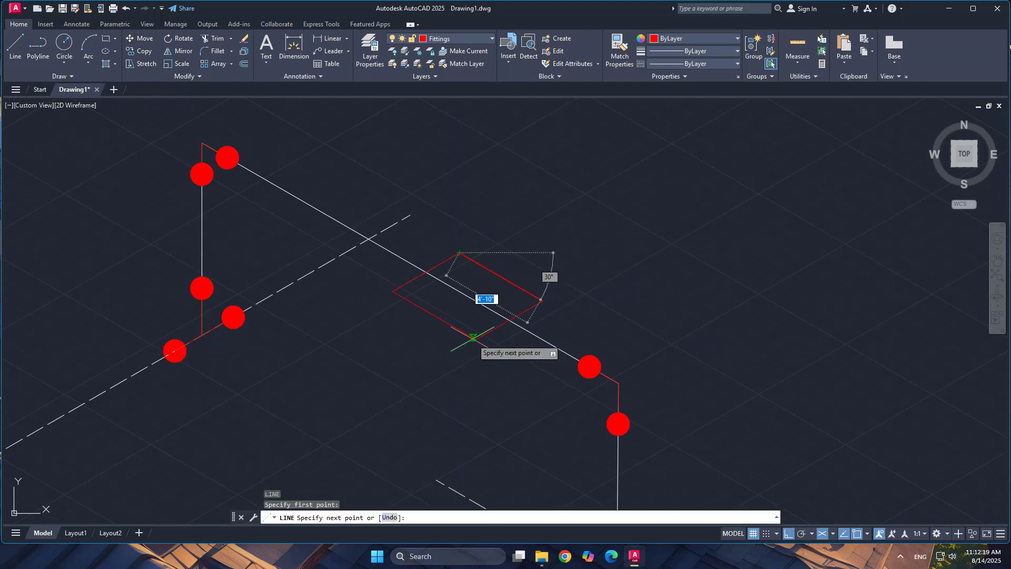
Draw vertical valve end lines centred on the parallelogram's short sides and connect their opposite ends with a diagonal
{"action": "key", "text": "F5"}
{"action": "key", "text": "F8"}
{"action": "key", "text": "F8"}
{"action": "left_click", "coordinate": [510, 320]}
{"action": "left_click", "coordinate": [426, 217]}
{"action": "left_click", "coordinate": [509, 376]}
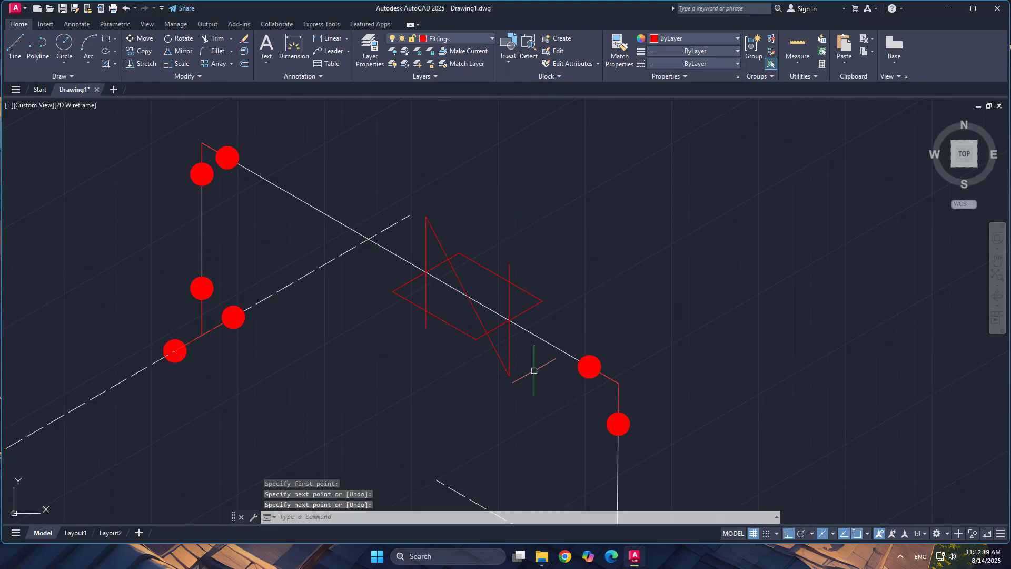
Delete the guide parallelogram and copy the valve's vertical end lines outward to form the flange lines
{"action": "key", "text": "Delete"}
{"action": "left_click", "coordinate": [509, 342]}
{"action": "left_click", "coordinate": [138, 51]}
{"action": "left_click", "coordinate": [517, 324]}
Trim away the diagonal pipe run between the two outer flange lines of the valve
{"action": "left_click", "coordinate": [217, 39]}
{"action": "scroll", "coordinate": [508, 324], "scroll_direction": "up", "scroll_amount": 6}
{"action": "left_click", "coordinate": [528, 317]}
{"action": "scroll", "coordinate": [479, 281], "scroll_direction": "down", "scroll_amount": 6}
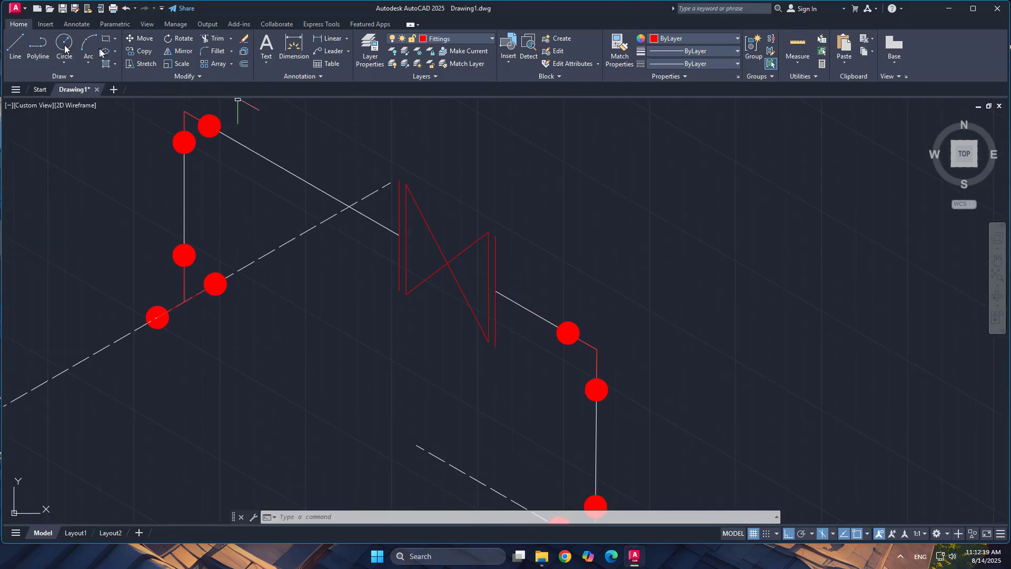
Draw a small hatched circle as a weld dot and copy it so both pipe-to-flange joints of the valve have one
{"action": "left_click", "coordinate": [64, 46]}
{"action": "left_click", "coordinate": [525, 300]}
{"action": "left_click", "coordinate": [105, 64]}
{"action": "left_click", "coordinate": [139, 51]}
{"action": "left_click", "coordinate": [305, 204]}
{"action": "scroll", "coordinate": [523, 232], "scroll_direction": "down", "scroll_amount": 9}
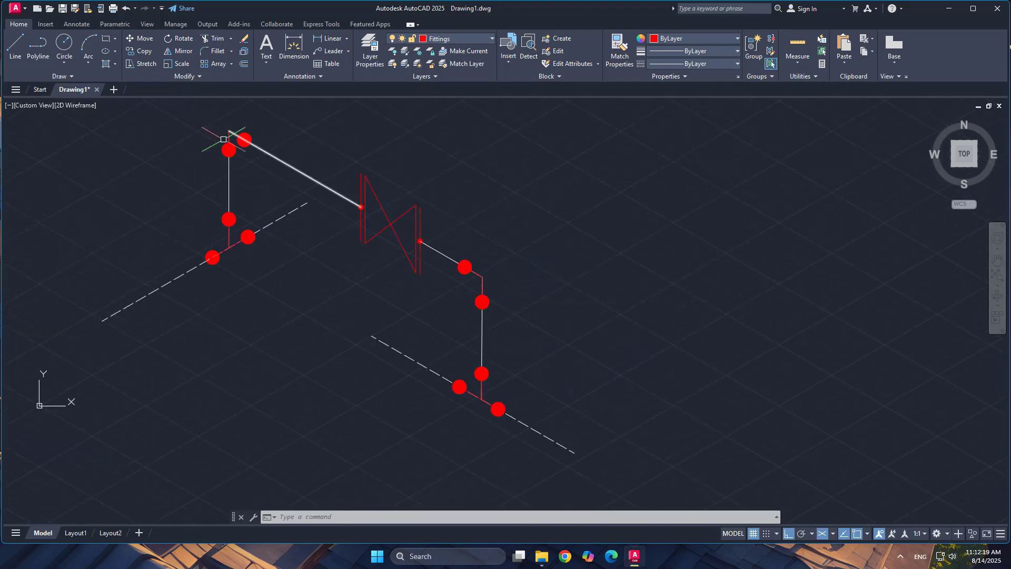
{"action": "left_click", "coordinate": [266, 48]}
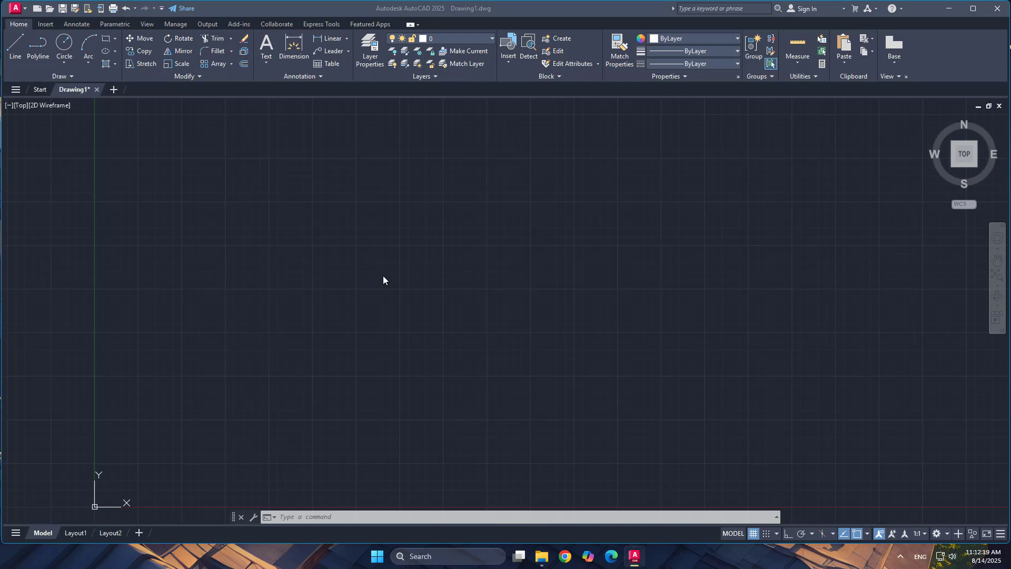
Configure the drawing units to Engineering length with 0'-0" precision and an insertion scale in inches
{"action": "type", "text": "UN"}
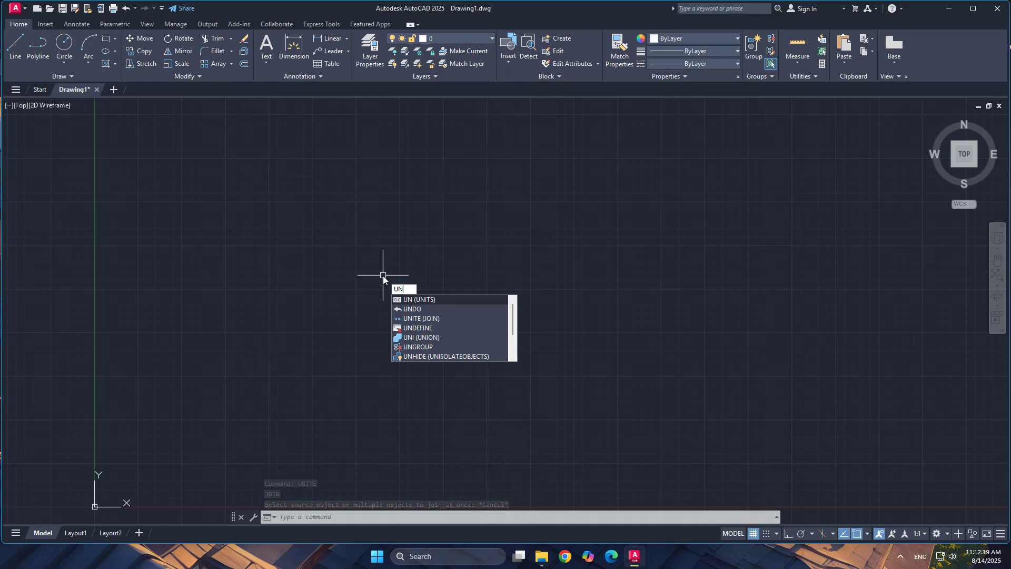
{"action": "key", "text": "Return"}
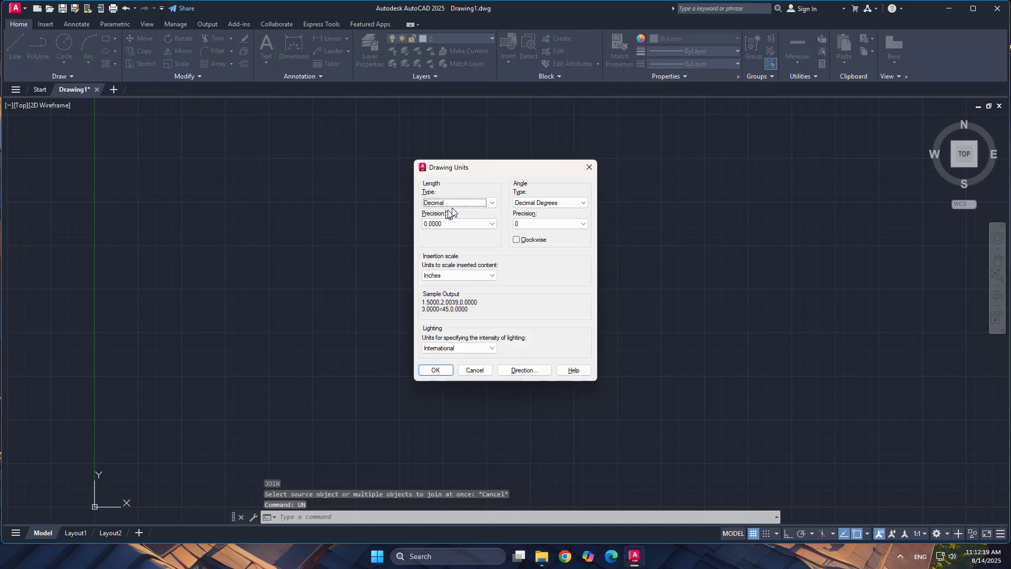
{"action": "left_click", "coordinate": [491, 203]}
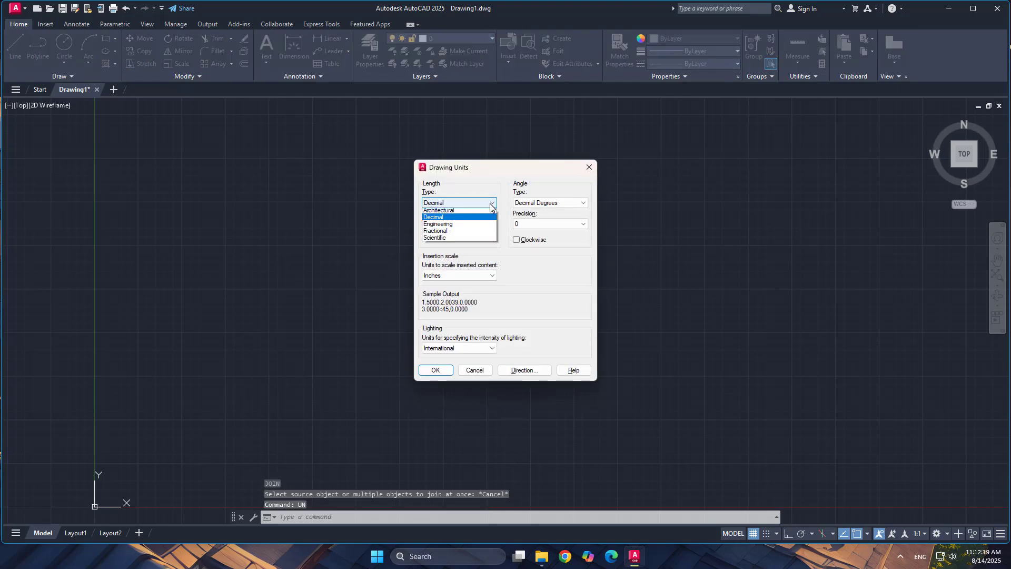
{"action": "left_click", "coordinate": [455, 226]}
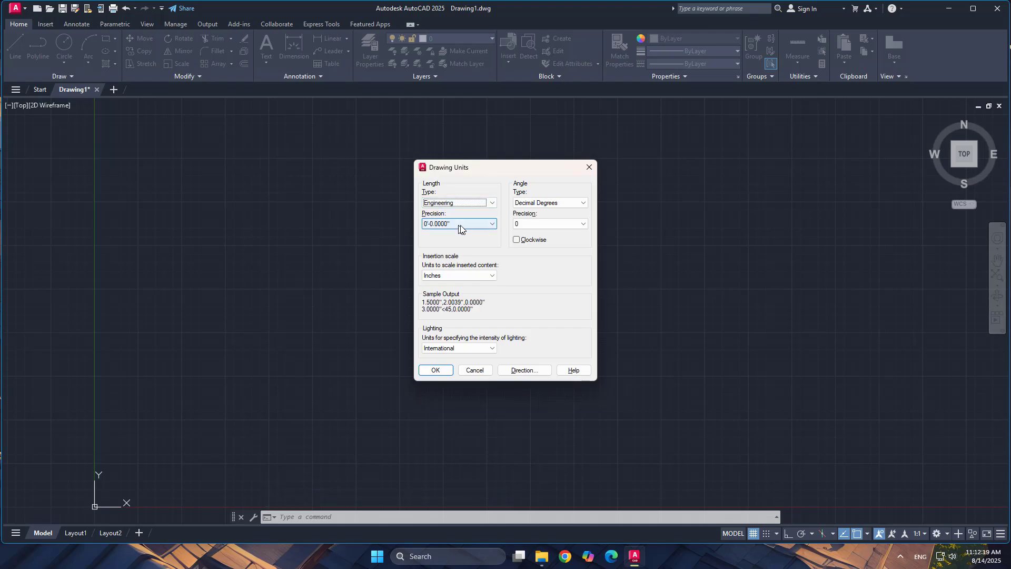
{"action": "left_click", "coordinate": [485, 226]}
{"action": "left_click", "coordinate": [459, 234]}
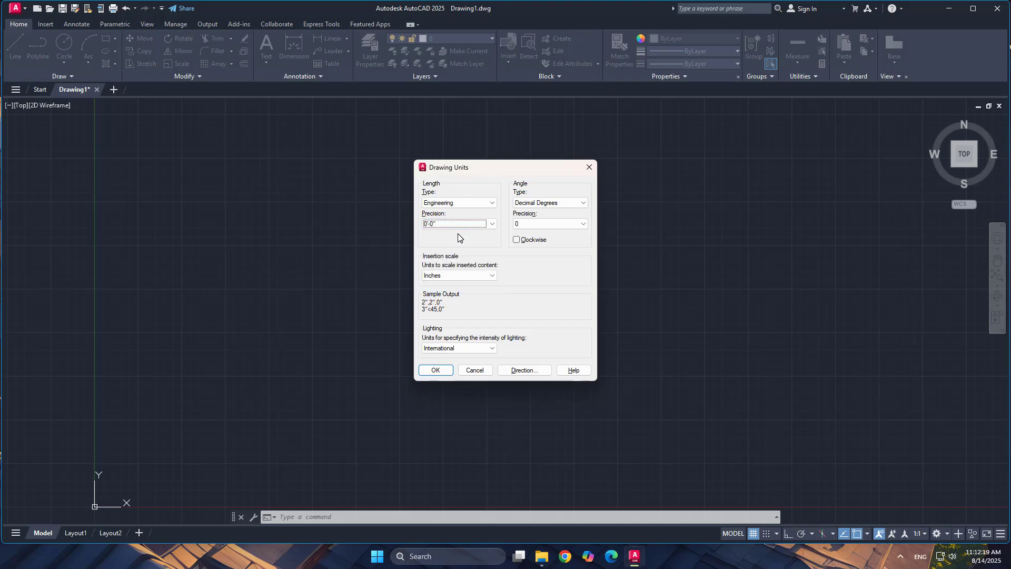
{"action": "left_click", "coordinate": [490, 277]}
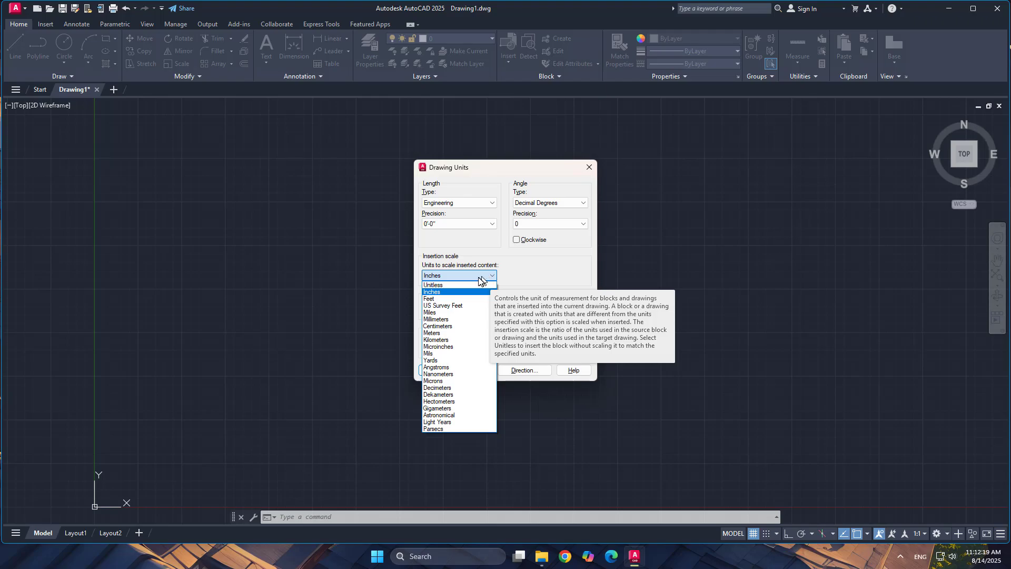
{"action": "left_click", "coordinate": [440, 293]}
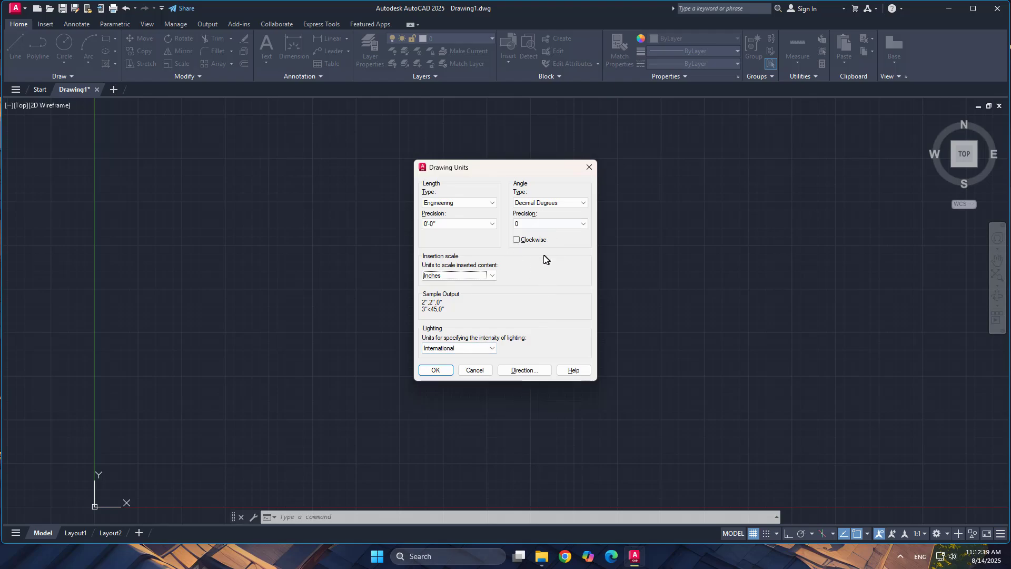
{"action": "left_click", "coordinate": [438, 370]}
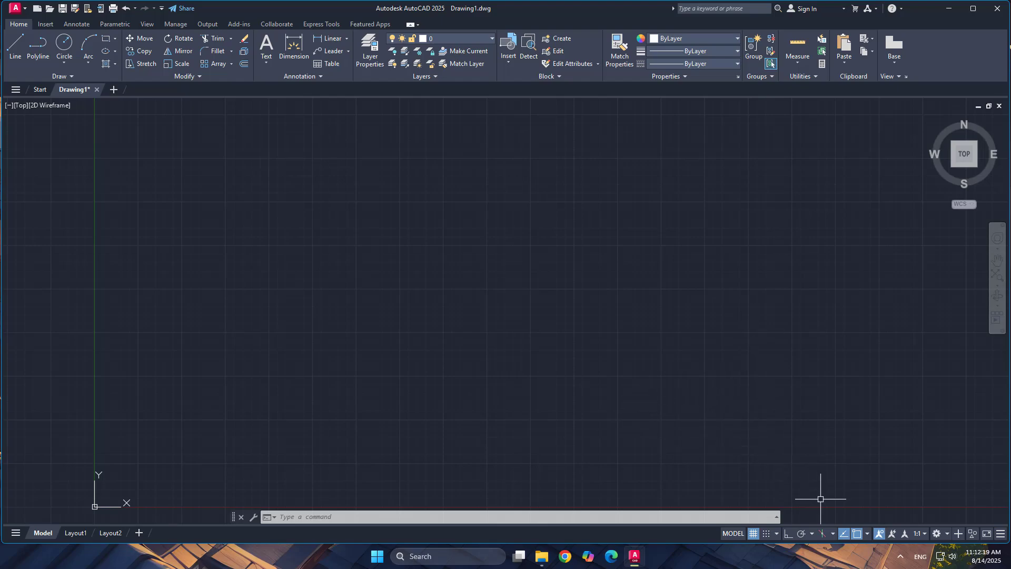
Turn on isometric drafting with isoplane Left and review the available isoplane options
{"action": "left_click", "coordinate": [826, 532]}
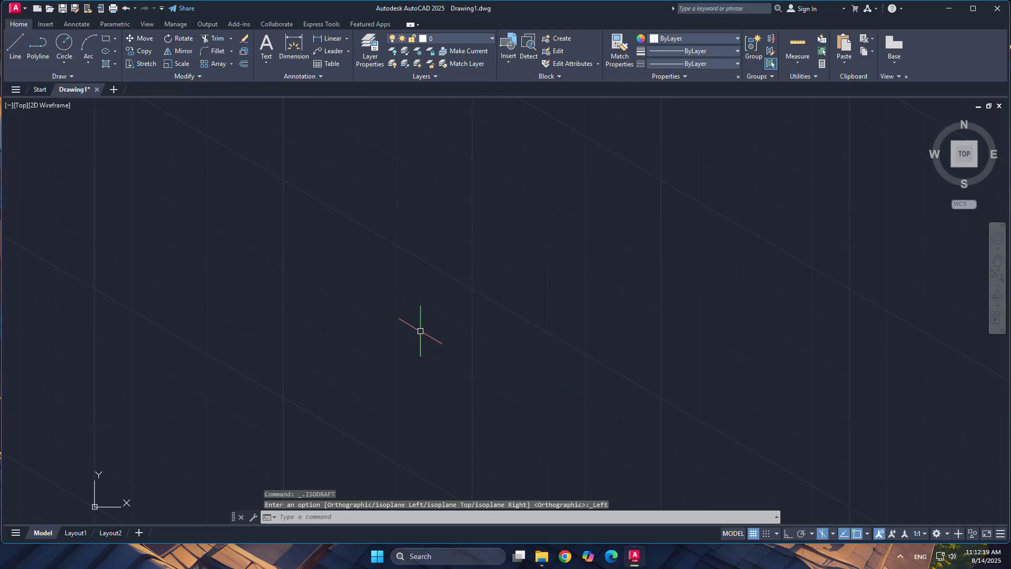
{"action": "scroll", "coordinate": [511, 333], "scroll_direction": "down", "scroll_amount": 5}
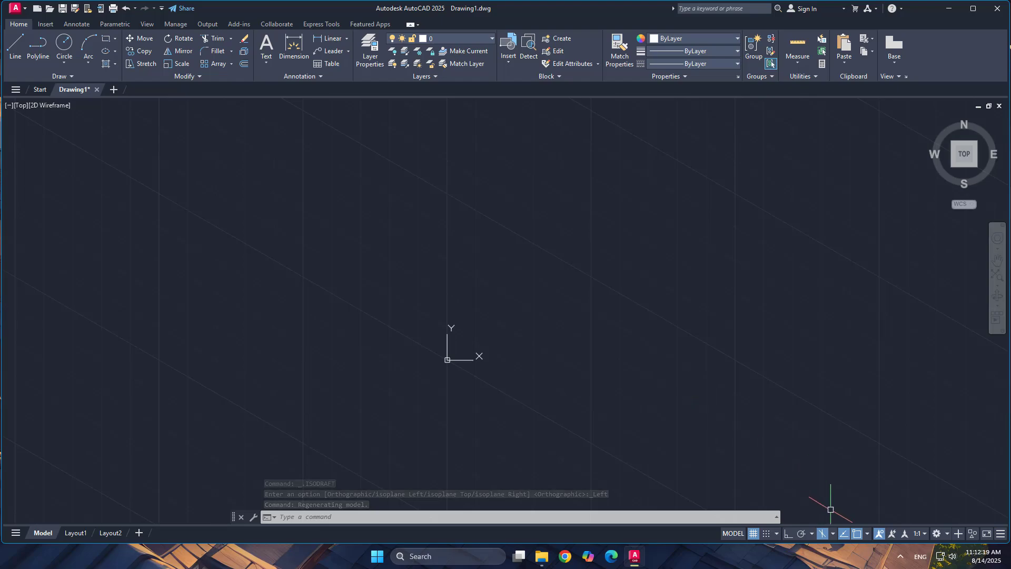
{"action": "left_click", "coordinate": [834, 533]}
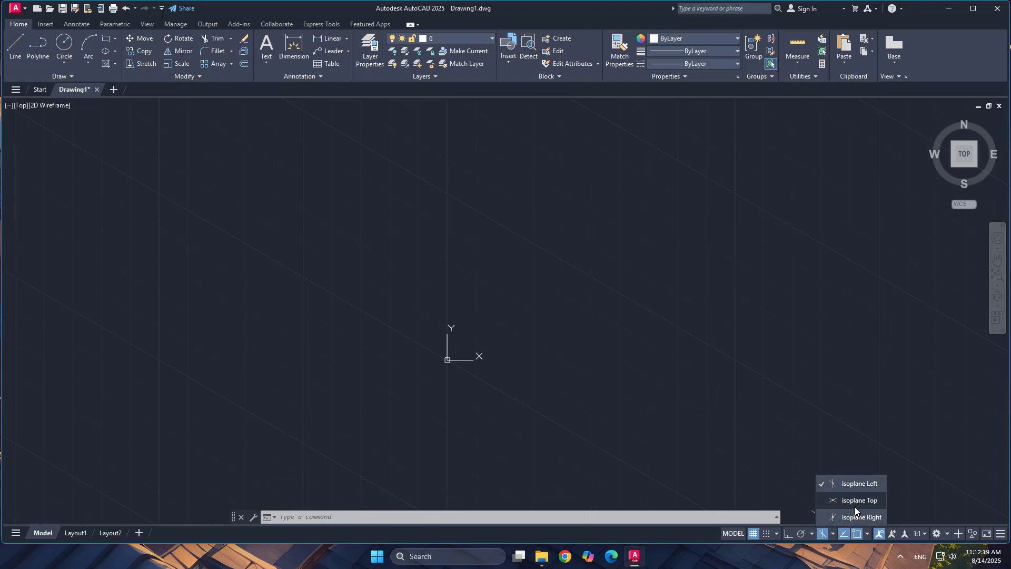
{"action": "left_click", "coordinate": [834, 537]}
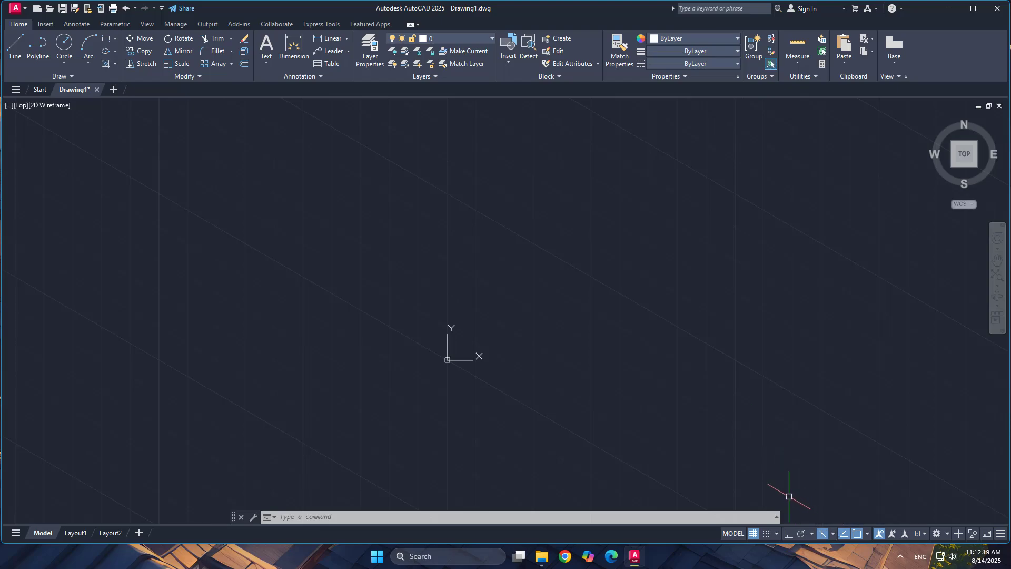
Start a line in the drawing area and, with Ortho on, draw its first segment about 6'-9" long at 330°
{"action": "left_click", "coordinate": [15, 47]}
{"action": "left_click", "coordinate": [501, 284]}
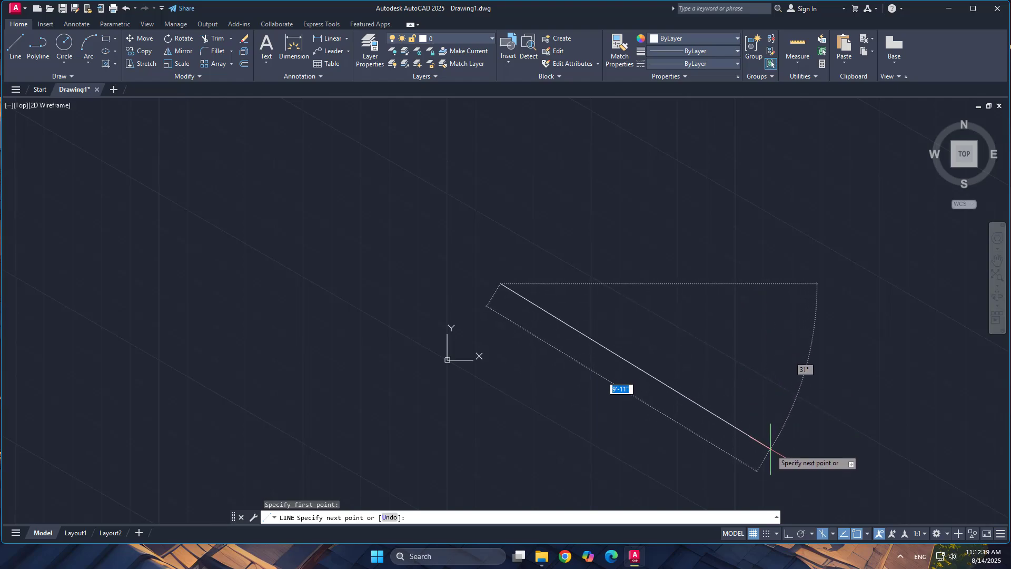
{"action": "left_click", "coordinate": [788, 535]}
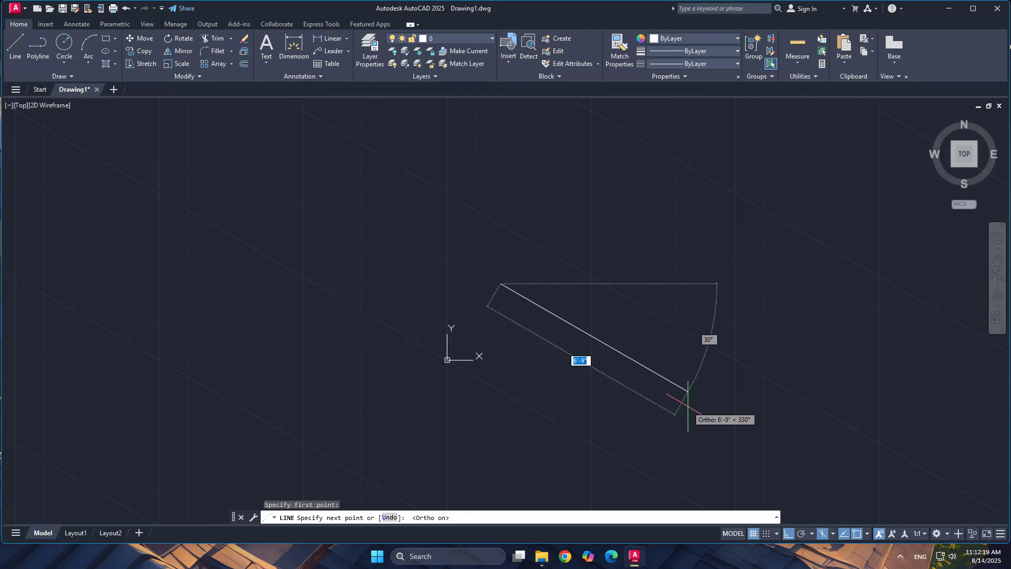
{"action": "left_click", "coordinate": [690, 393]}
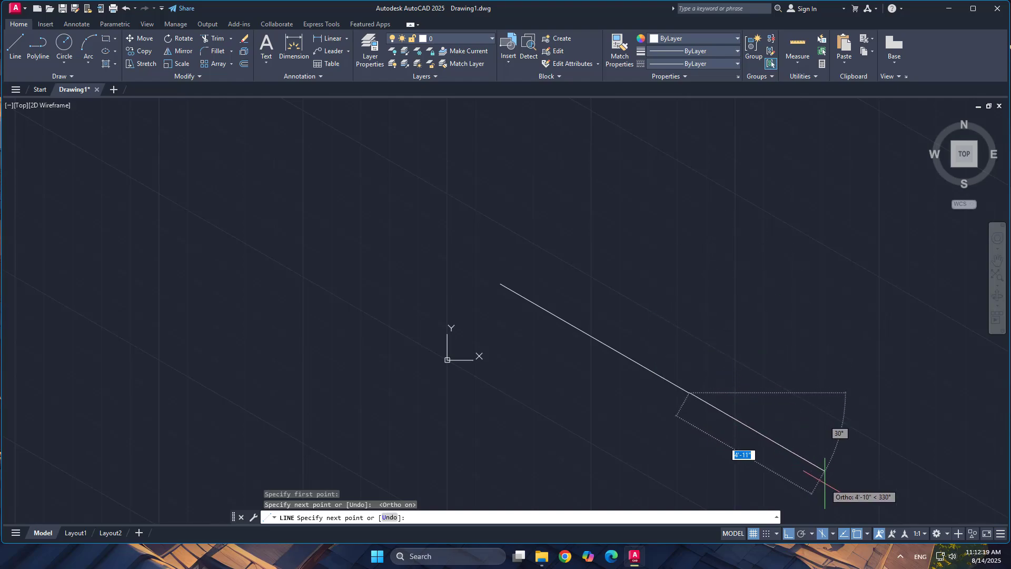
Switch to isoplane Right and add a segment about 4'-9" long at 30° to the line
{"action": "left_click", "coordinate": [833, 535]}
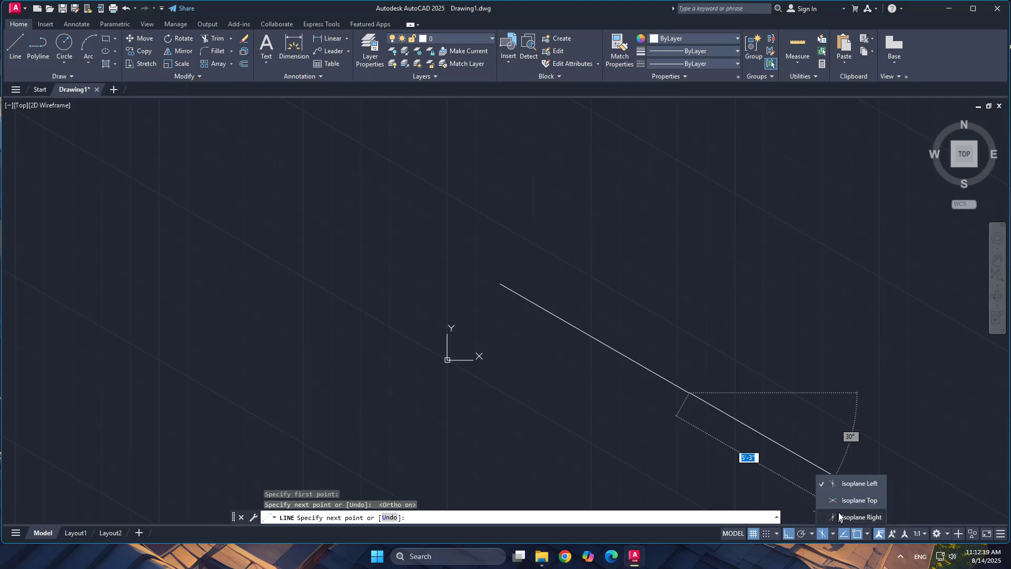
{"action": "left_click", "coordinate": [838, 519]}
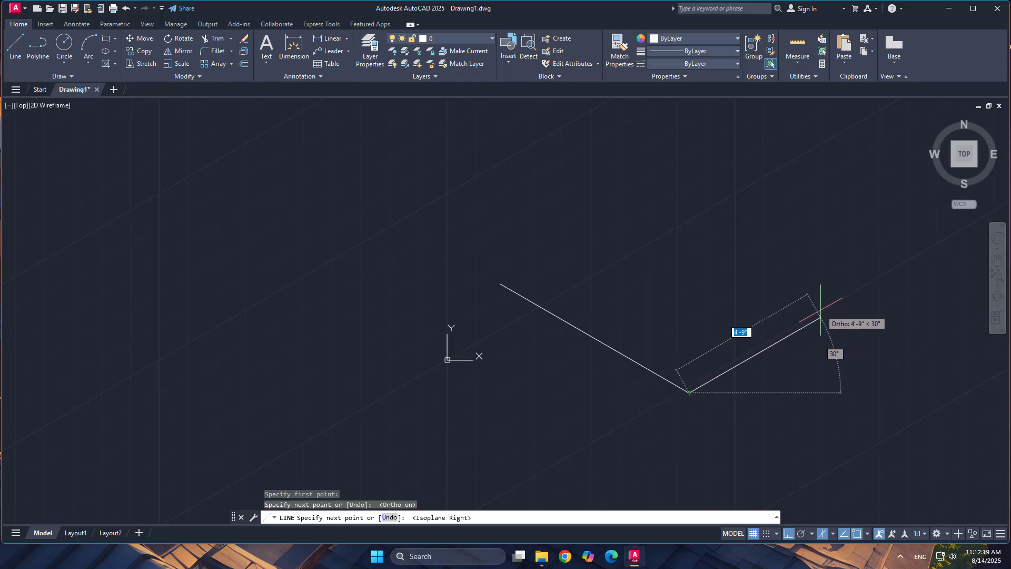
{"action": "left_click", "coordinate": [817, 318]}
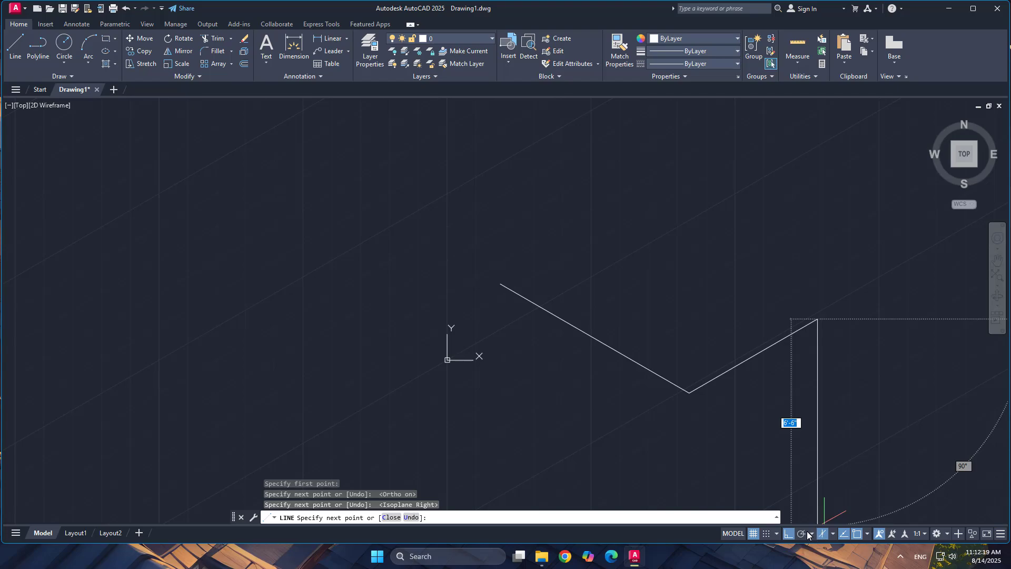
Switch to isoplane Top and add a segment about 5'-3" long at 150° to the line
{"action": "left_click", "coordinate": [833, 533]}
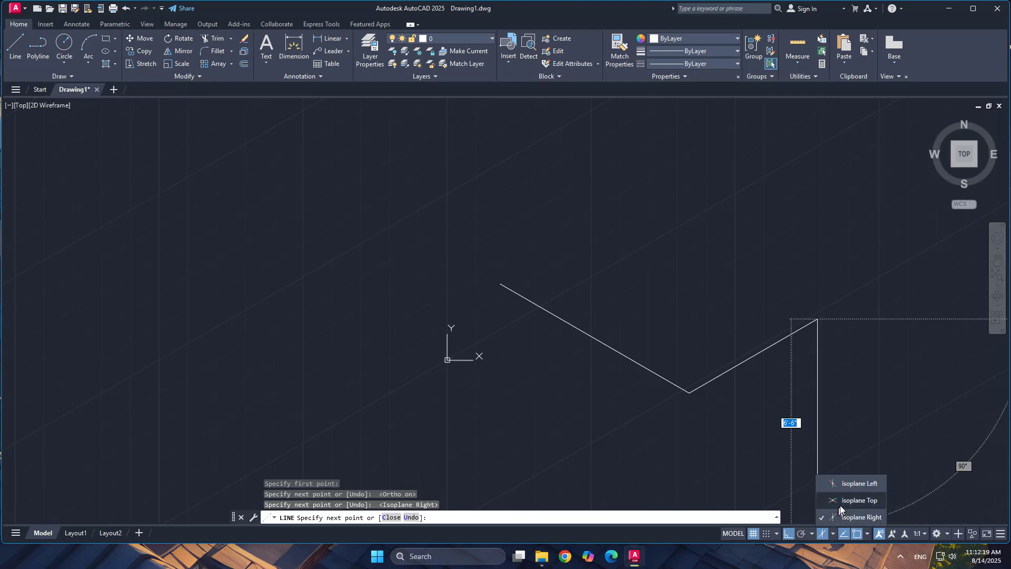
{"action": "left_click", "coordinate": [854, 501]}
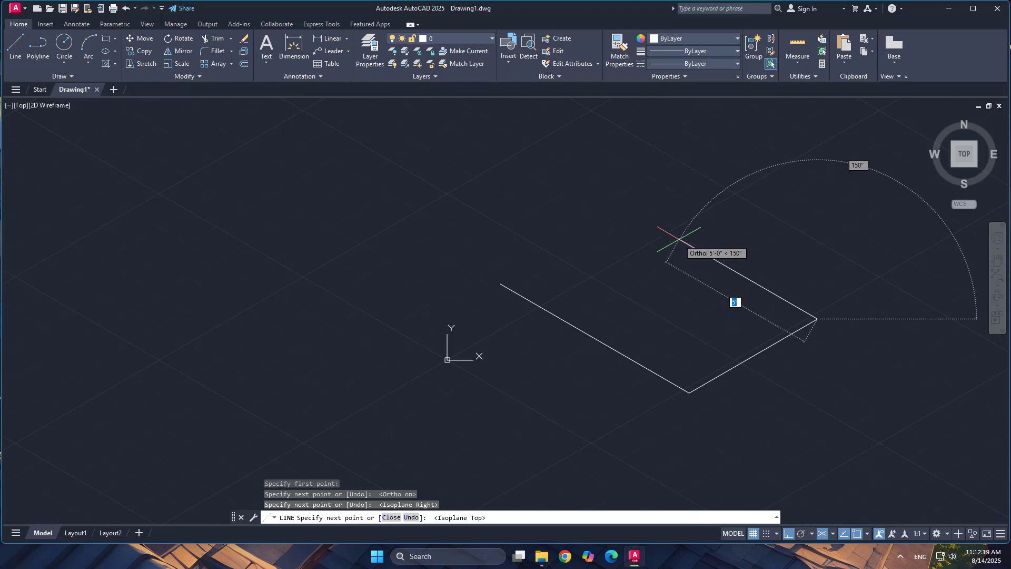
{"action": "left_click", "coordinate": [819, 212]}
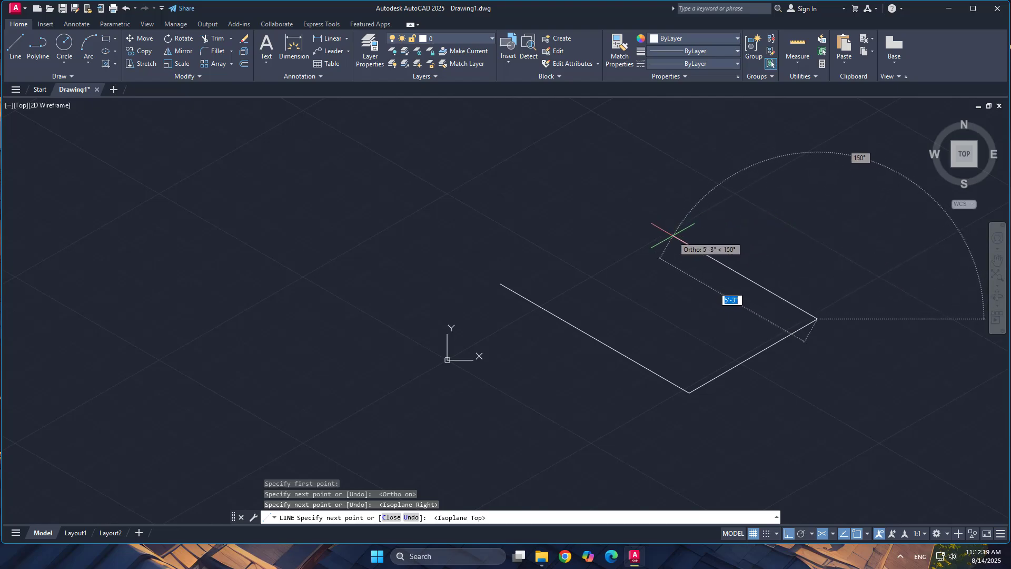
{"action": "left_click", "coordinate": [669, 227]}
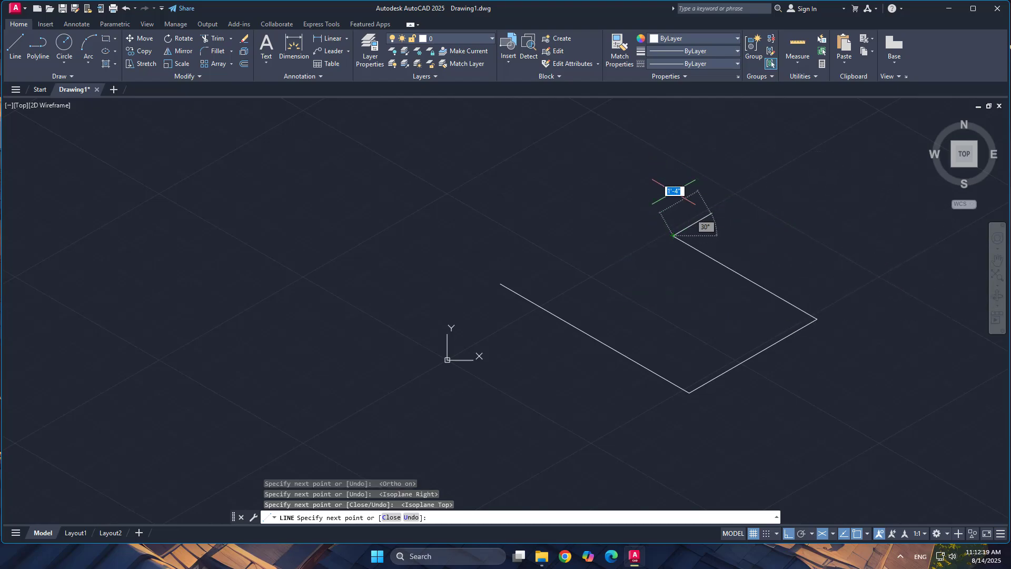
Switch to isoplane Left, add a vertical segment going up from the line's last point, and end the Line command
{"action": "left_click", "coordinate": [833, 537]}
{"action": "left_click", "coordinate": [848, 420]}
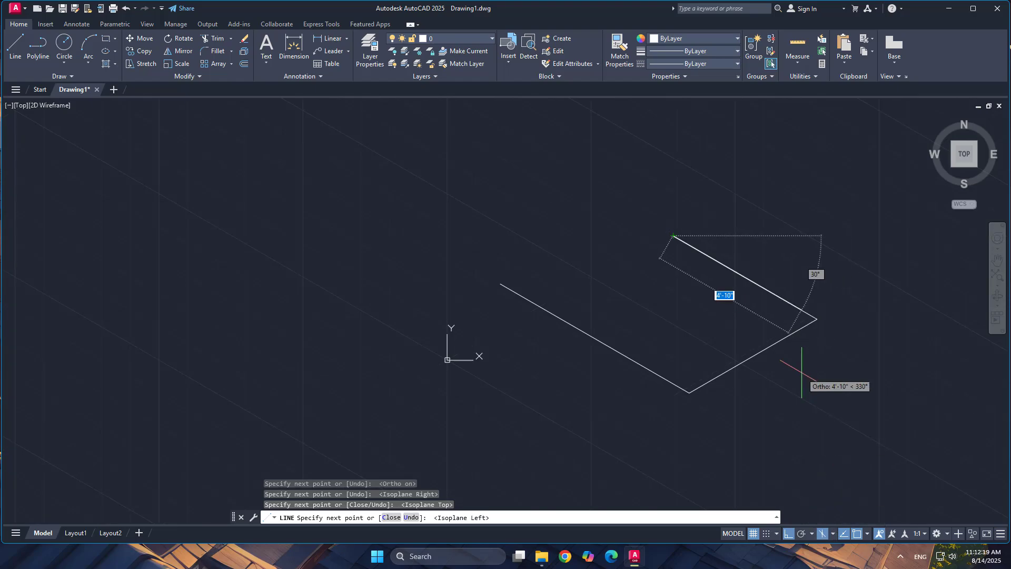
{"action": "left_click", "coordinate": [685, 163]}
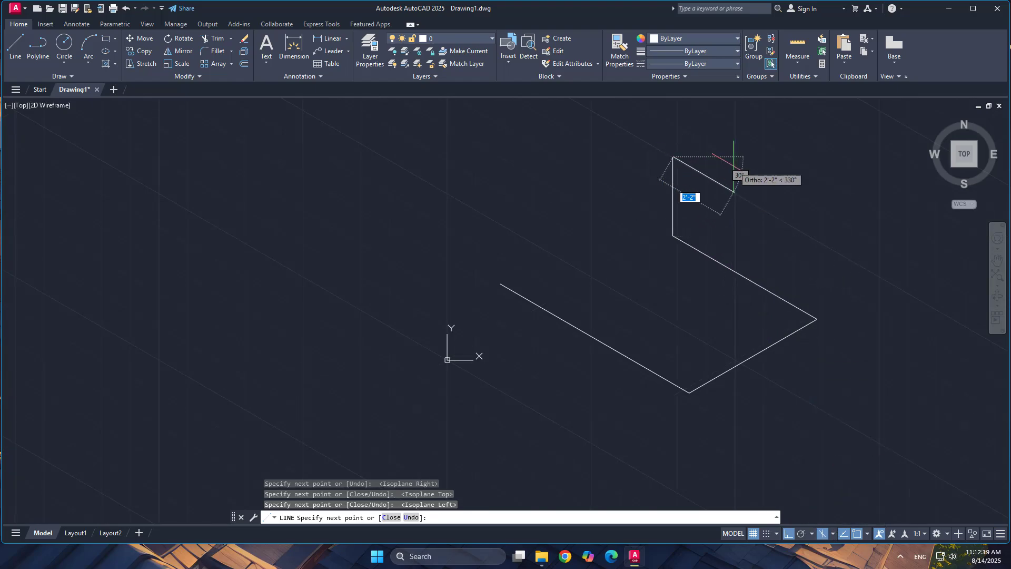
{"action": "key", "text": "Escape"}
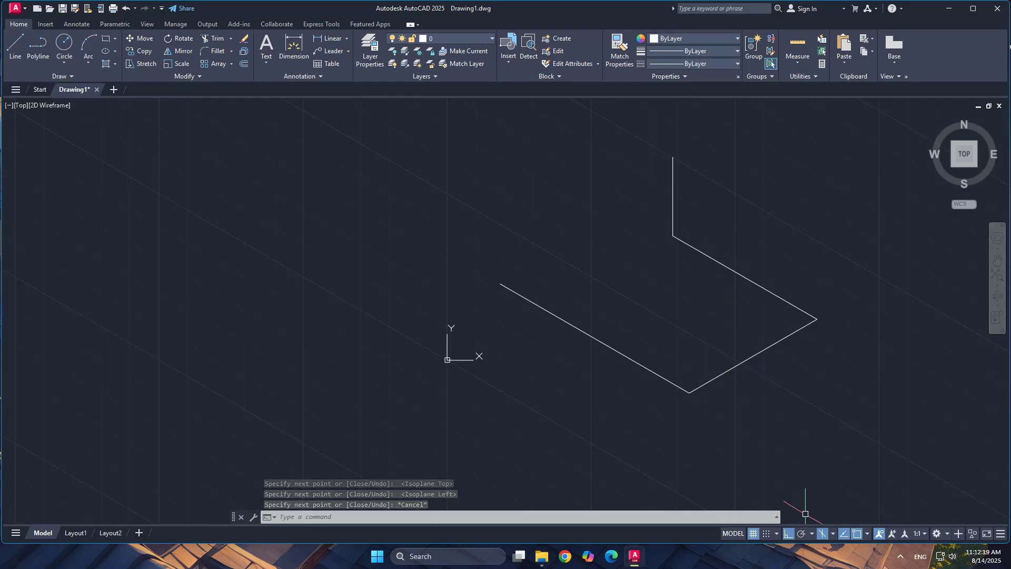
Review the polar tracking settings and accept them with the 30° increment angle
{"action": "left_click", "coordinate": [813, 534]}
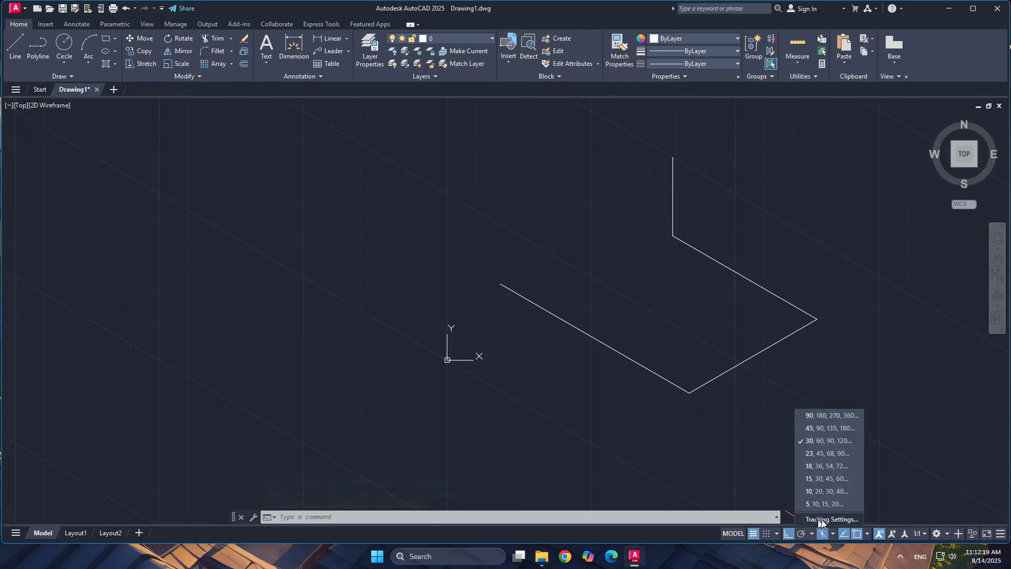
{"action": "left_click", "coordinate": [832, 519]}
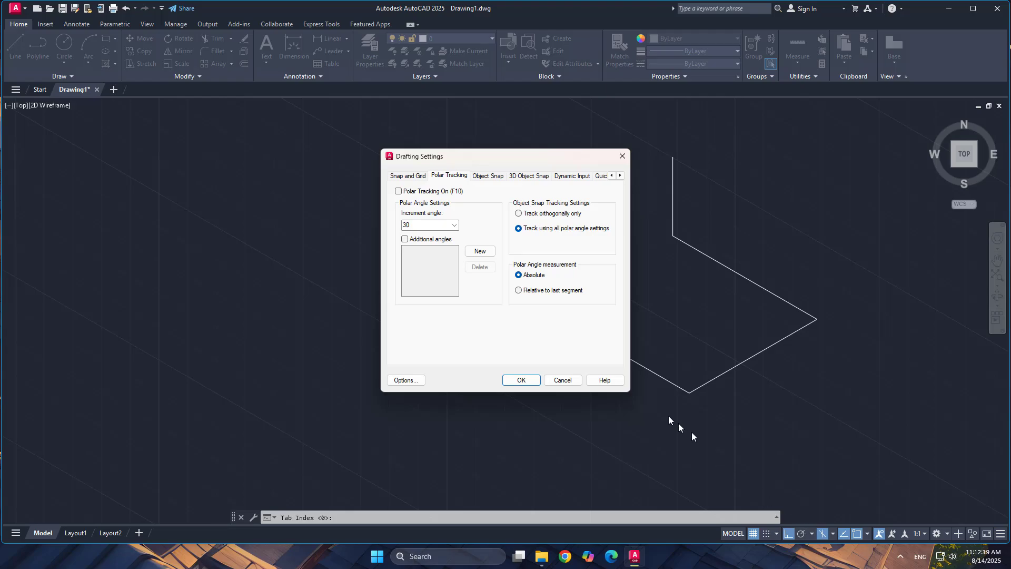
{"action": "left_click", "coordinate": [521, 381]}
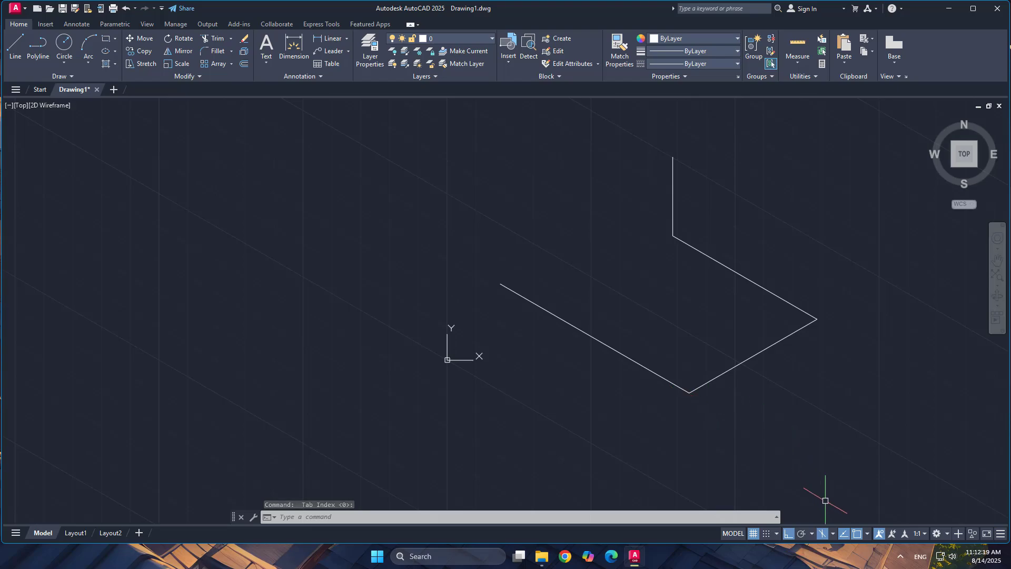
Enable the Geometric Center, Node, Quadrant, Insertion, Perpendicular, Tangent, Nearest, Apparent Intersection and Parallel object snaps
{"action": "left_click", "coordinate": [868, 534]}
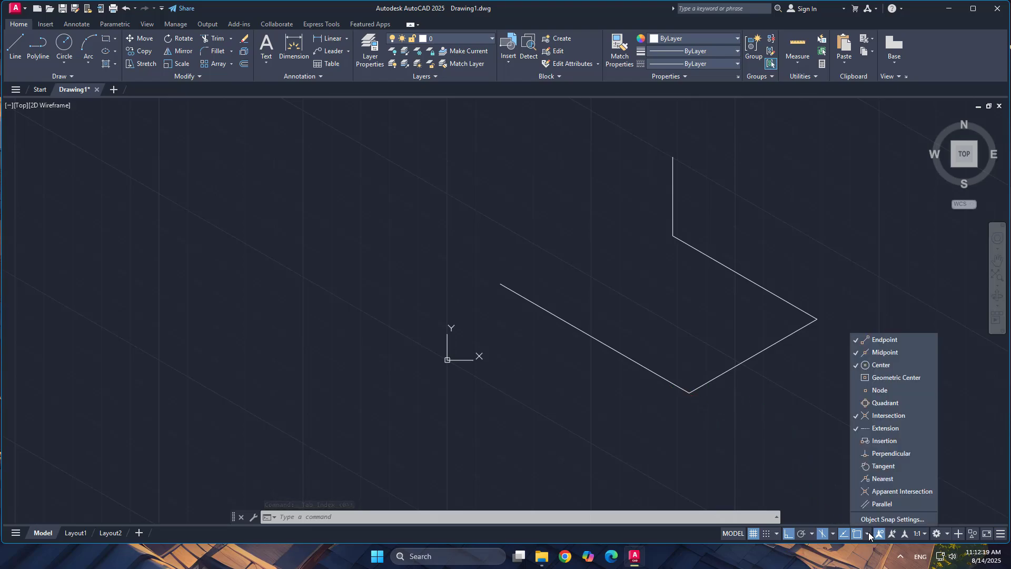
{"action": "left_click", "coordinate": [881, 390]}
{"action": "left_click", "coordinate": [882, 378]}
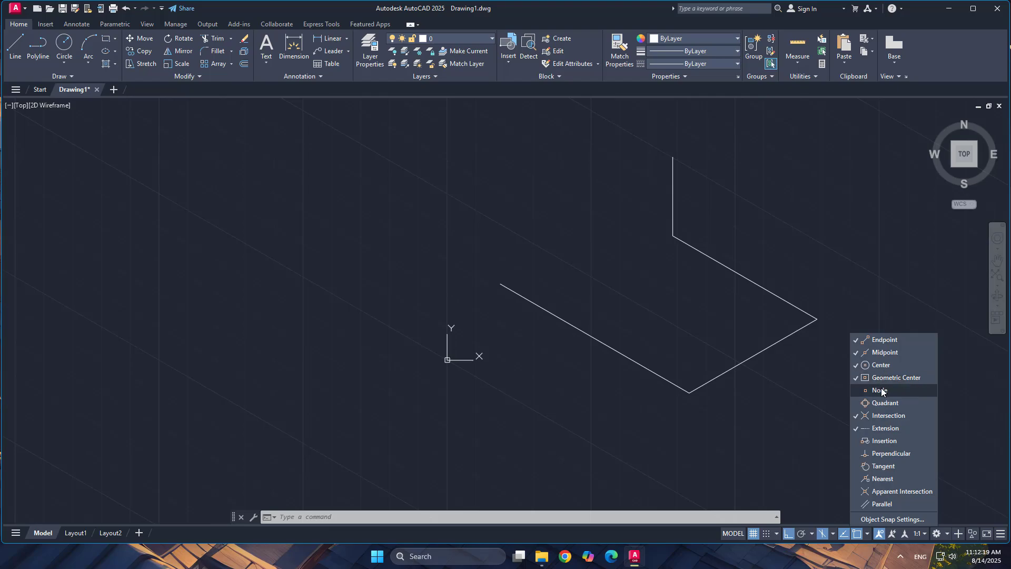
{"action": "left_click", "coordinate": [886, 403]}
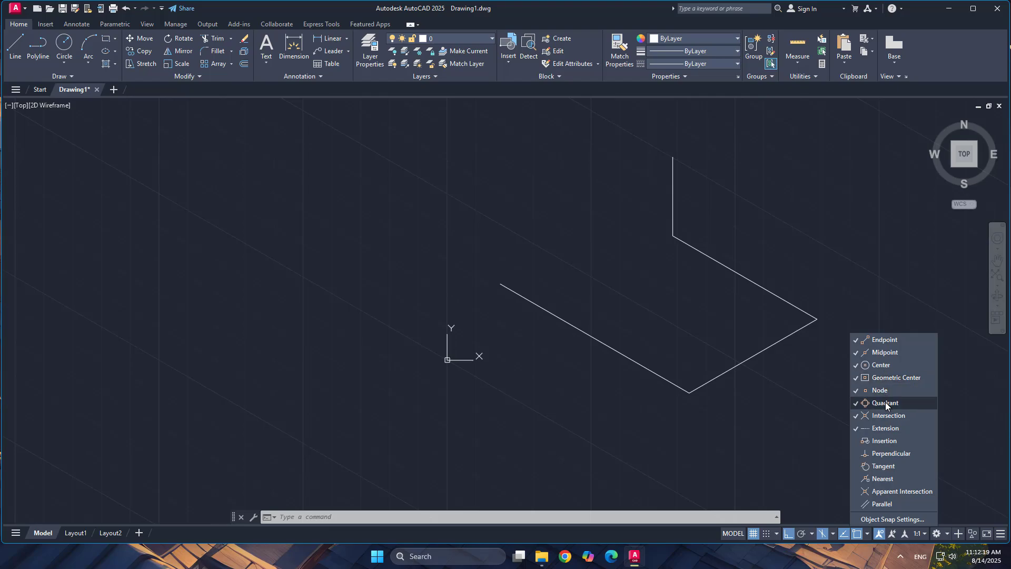
{"action": "left_click", "coordinate": [890, 443]}
{"action": "left_click", "coordinate": [896, 455]}
{"action": "left_click", "coordinate": [896, 466]}
{"action": "left_click", "coordinate": [898, 479]}
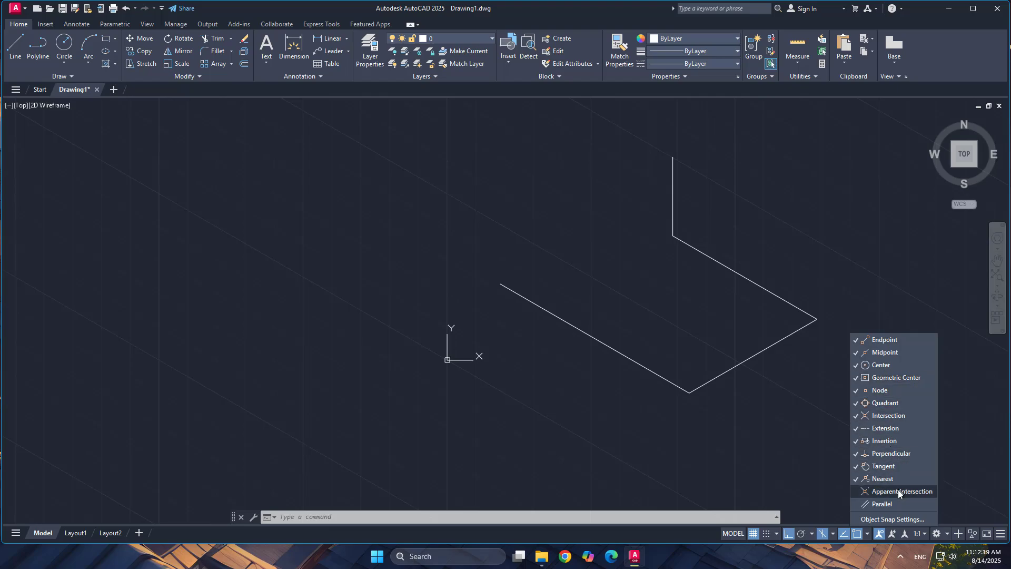
{"action": "left_click", "coordinate": [899, 491]}
{"action": "left_click", "coordinate": [885, 503]}
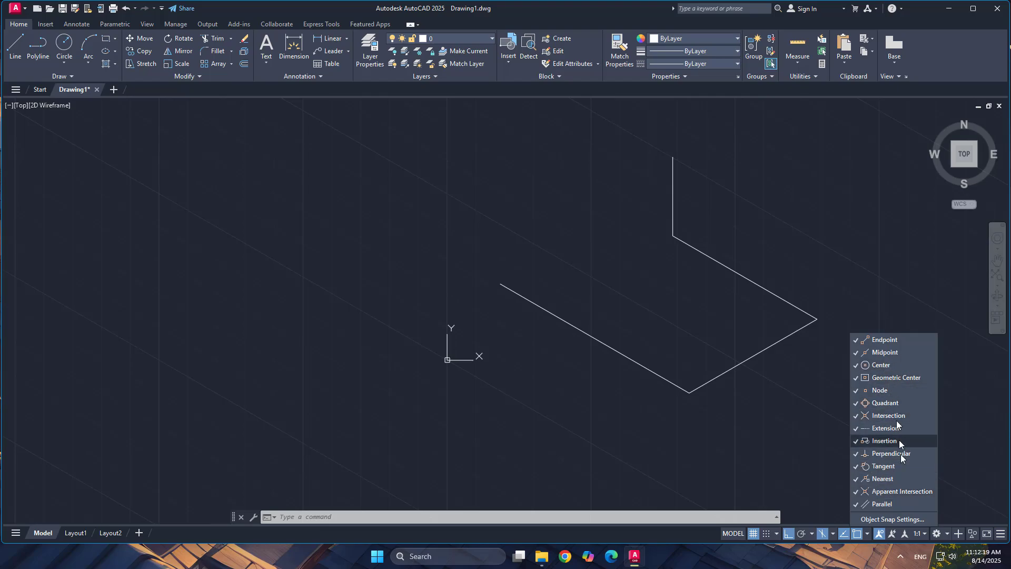
{"action": "left_click", "coordinate": [543, 384]}
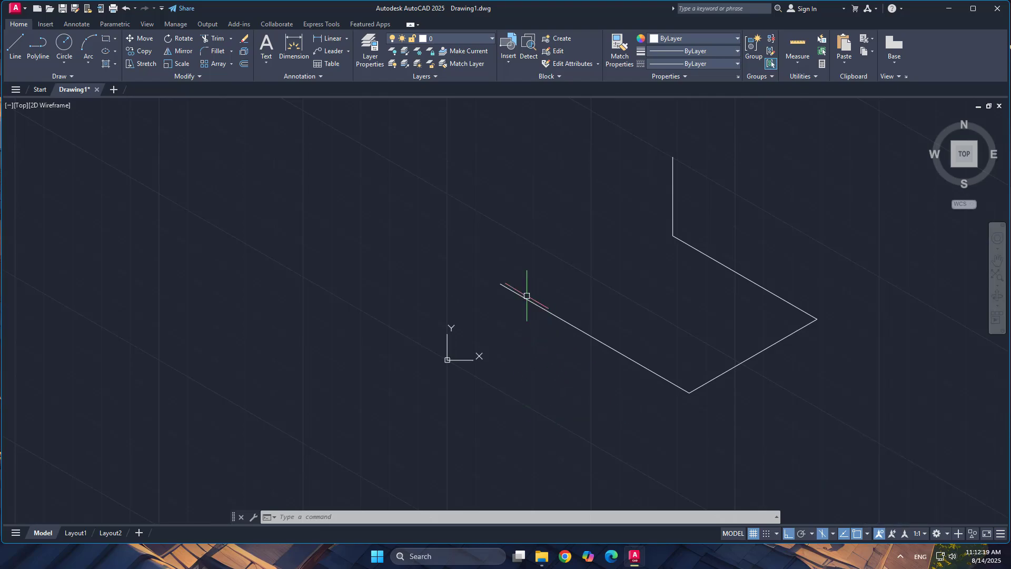
Select all the practice line segments with a window and delete them
{"action": "left_click", "coordinate": [451, 112]}
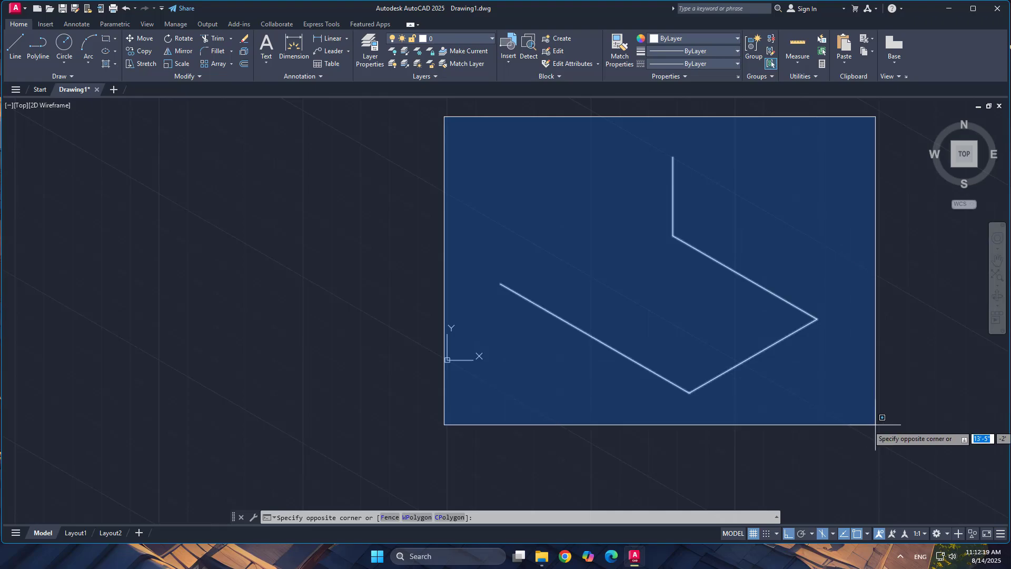
{"action": "left_click", "coordinate": [876, 423]}
{"action": "key", "text": "Delete"}
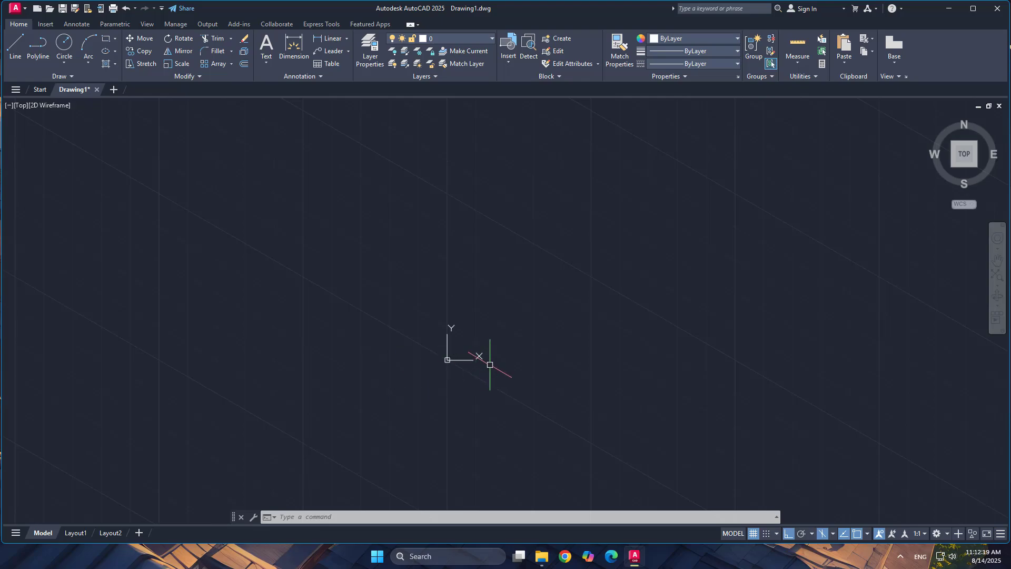
Draw a single 25' line at 30° in isoplane Top and end the Line command
{"action": "middle_click_drag", "start_coordinate": [508, 346], "coordinate": [576, 343]}
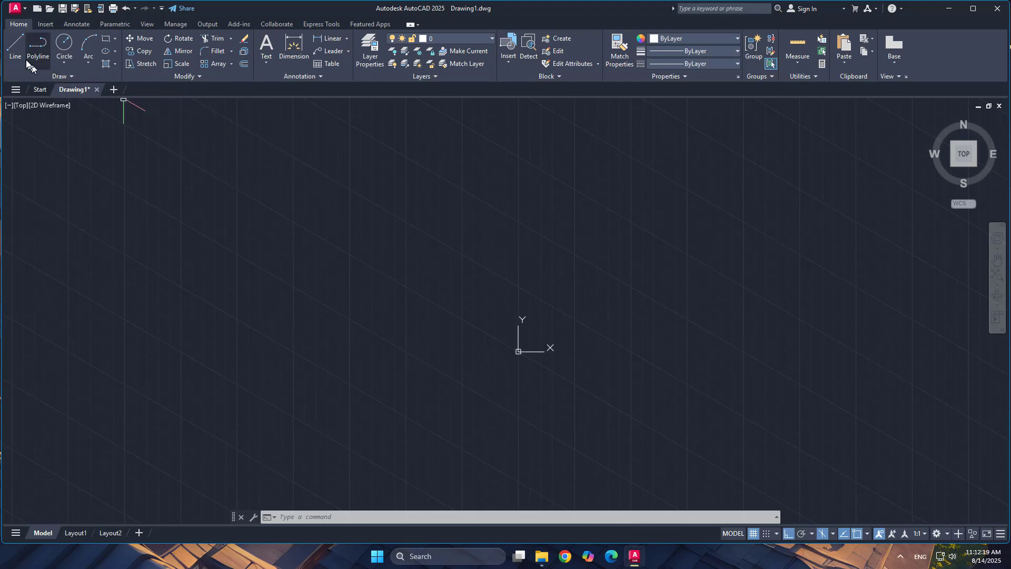
{"action": "left_click", "coordinate": [15, 48]}
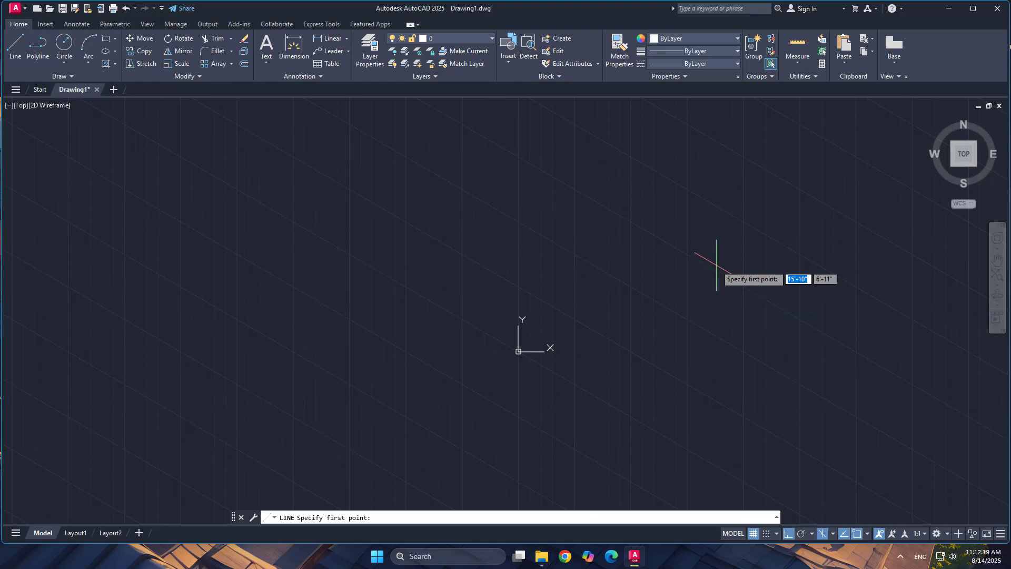
{"action": "mouse_move", "coordinate": [717, 272]}
{"action": "middle_mouse_down"}
{"action": "mouse_move", "coordinate": [548, 339]}
{"action": "mouse_move", "coordinate": [483, 352]}
{"action": "middle_mouse_up"}
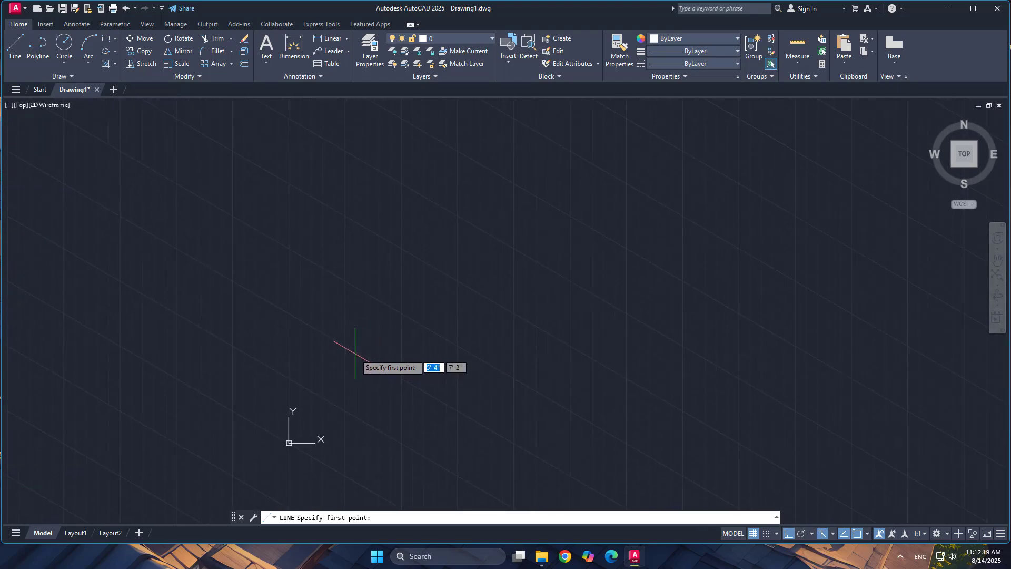
{"action": "left_click", "coordinate": [356, 353]}
{"action": "type", "text": "7"}
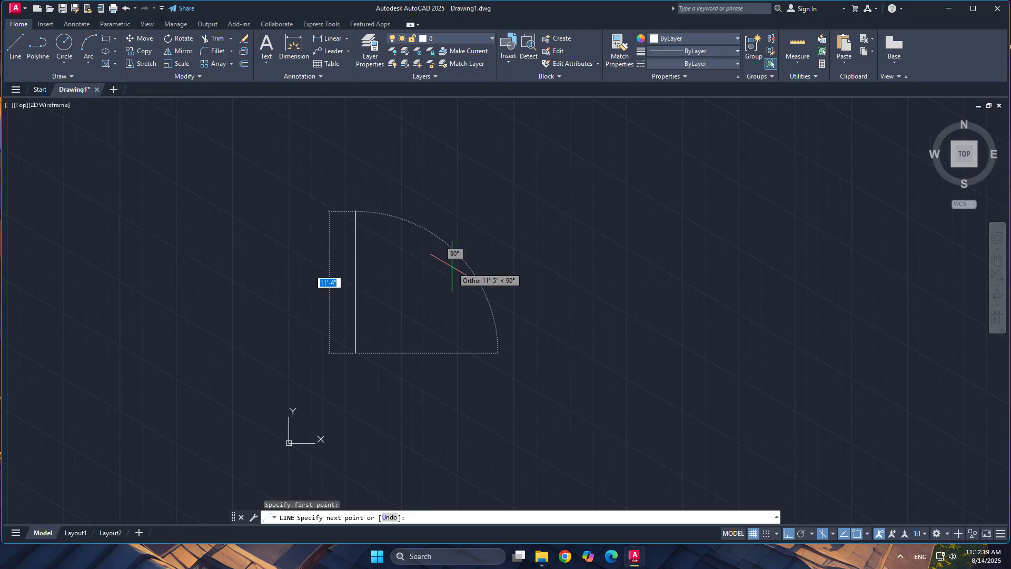
{"action": "key", "text": "F5"}
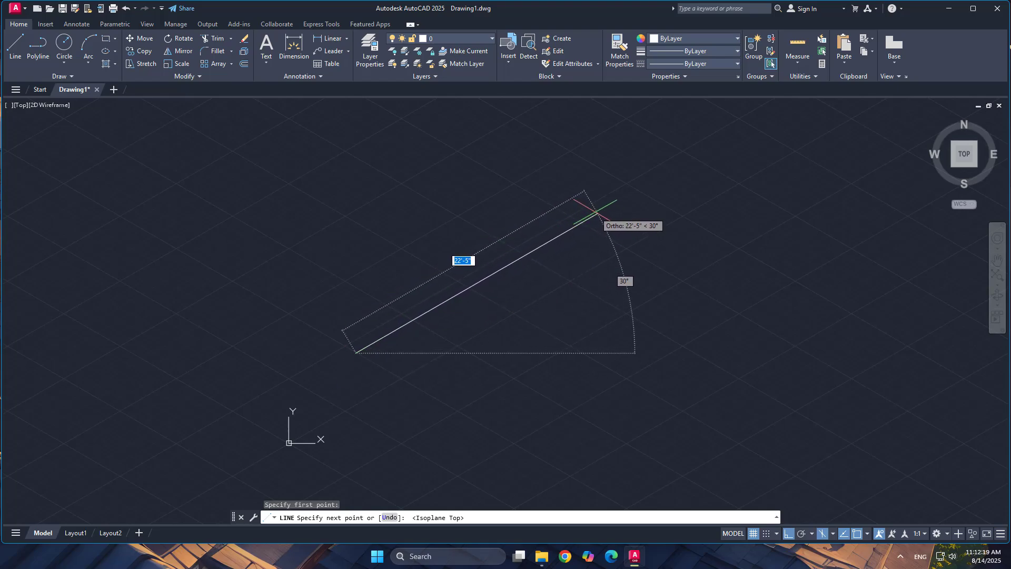
{"action": "type", "text": "25"}
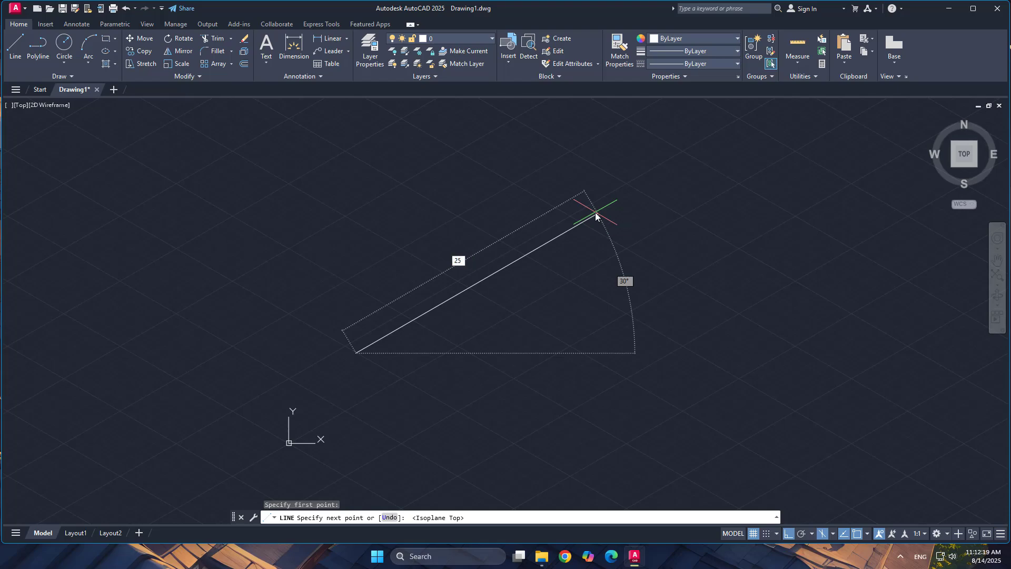
{"action": "type", "text": "'"}
{"action": "key", "text": "Return"}
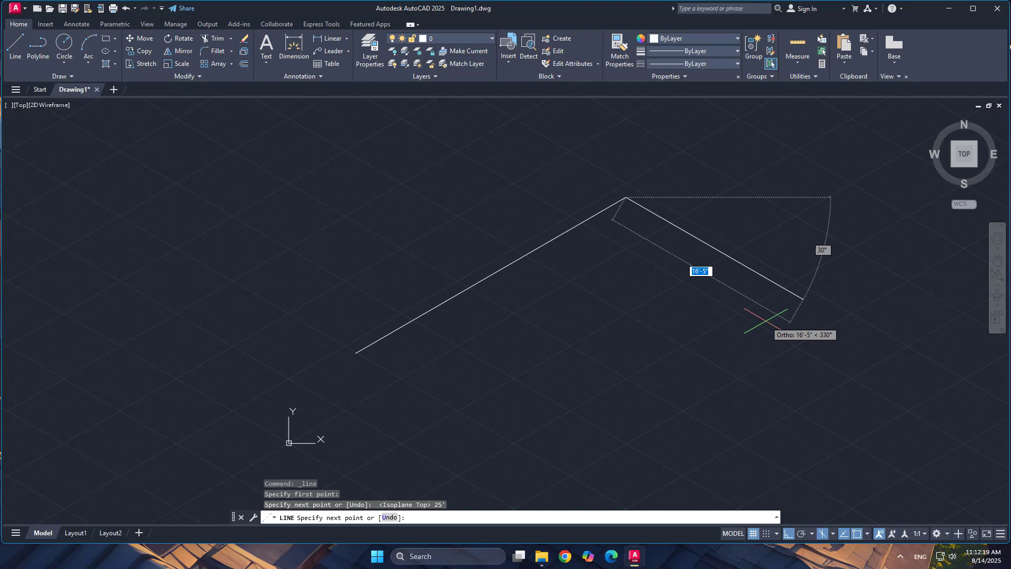
{"action": "key", "text": "Return"}
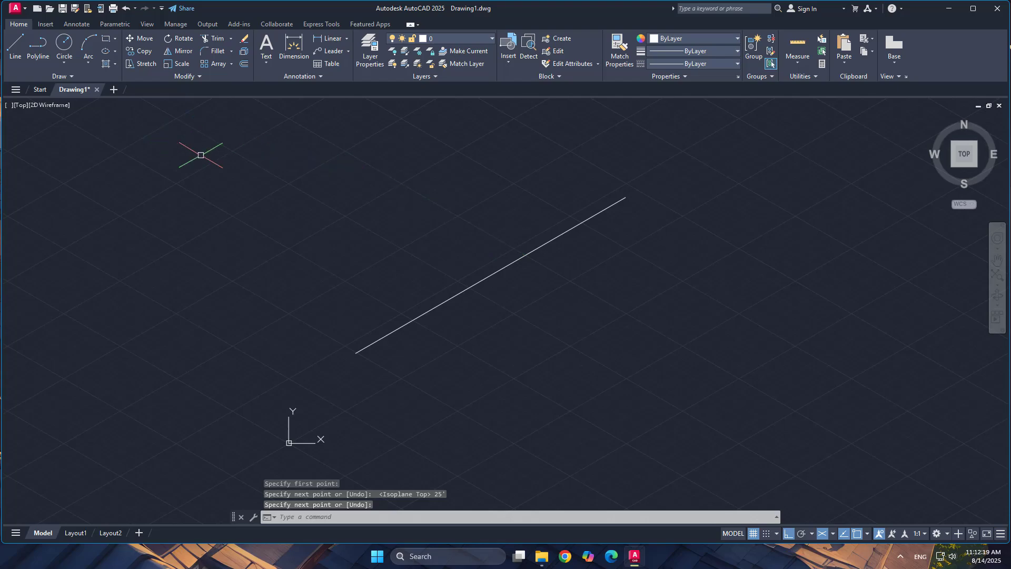
Draw a separate 20' line at 330° below and to the right of the 25' line
{"action": "type", "text": "l"}
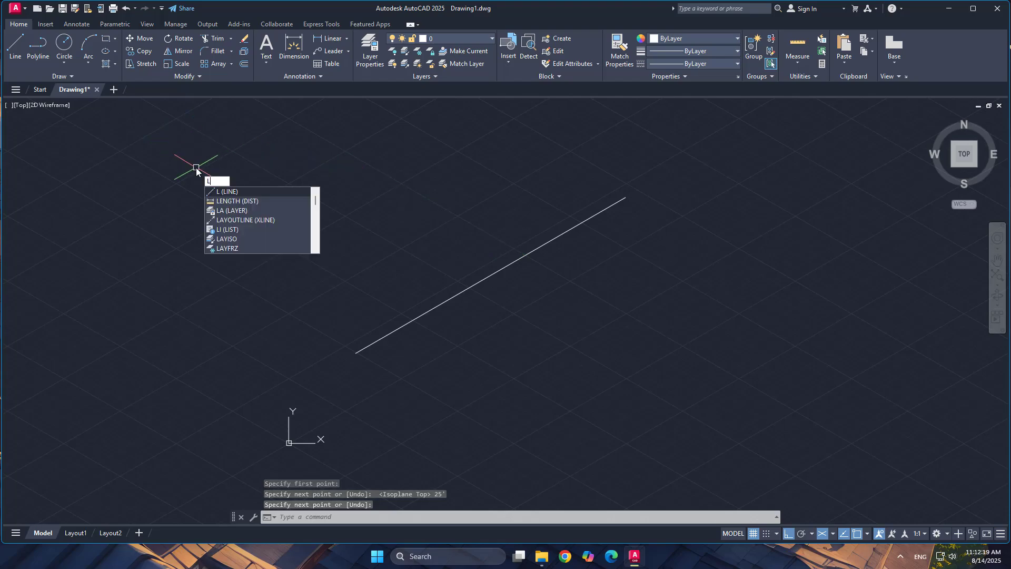
{"action": "key", "text": "Return"}
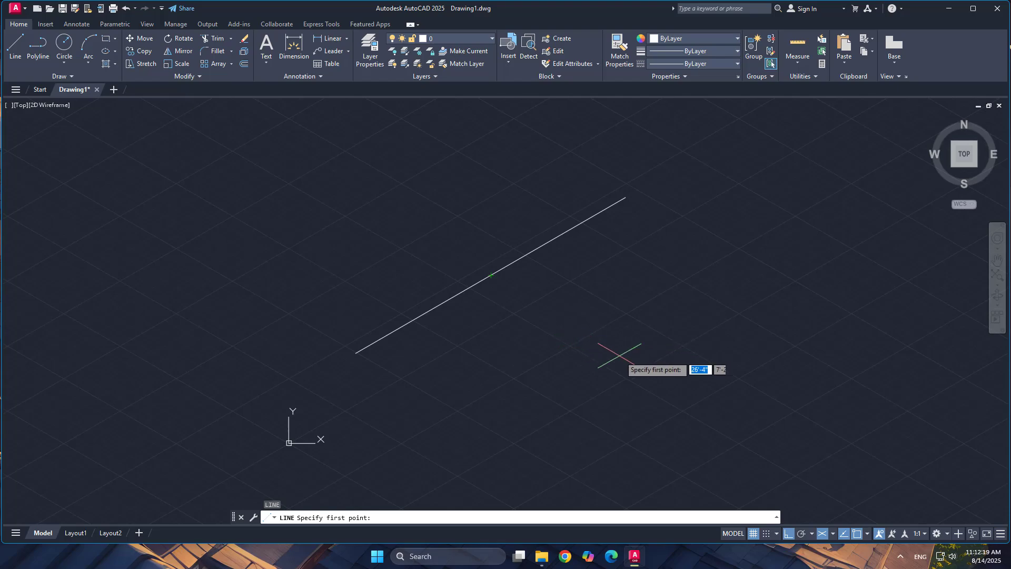
{"action": "left_click", "coordinate": [644, 369]}
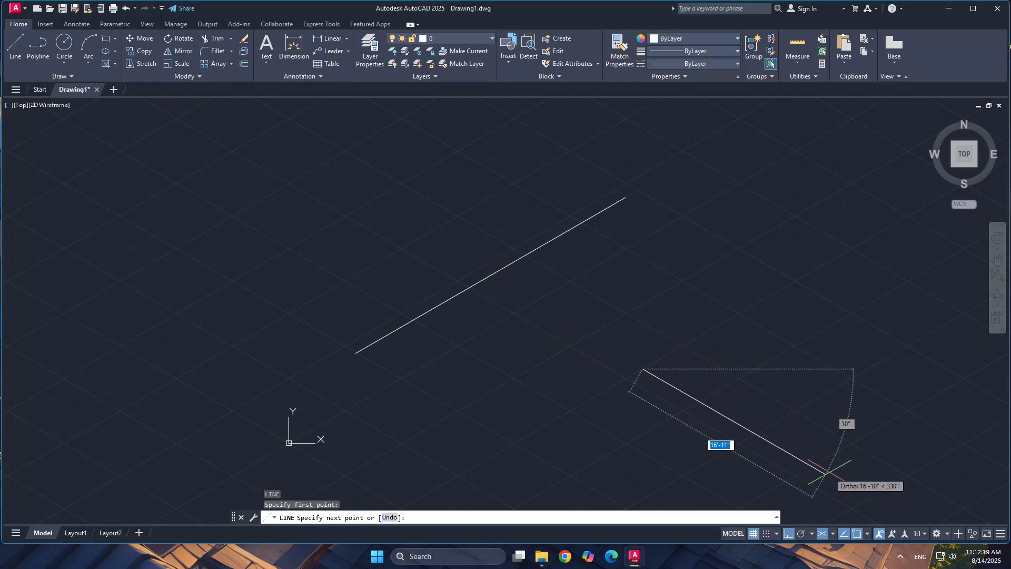
{"action": "type", "text": "20"}
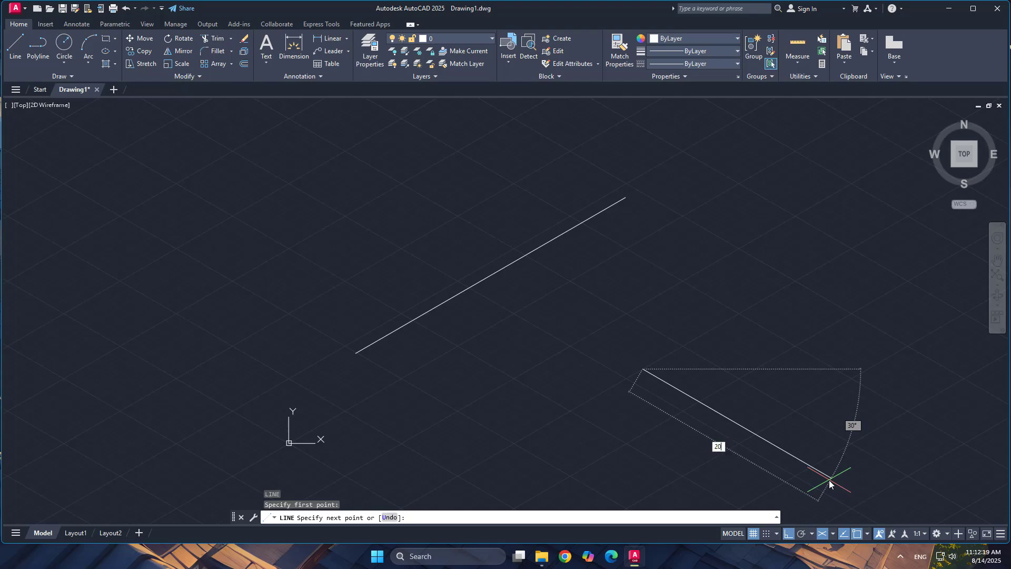
{"action": "type", "text": "'"}
{"action": "key", "text": "Return"}
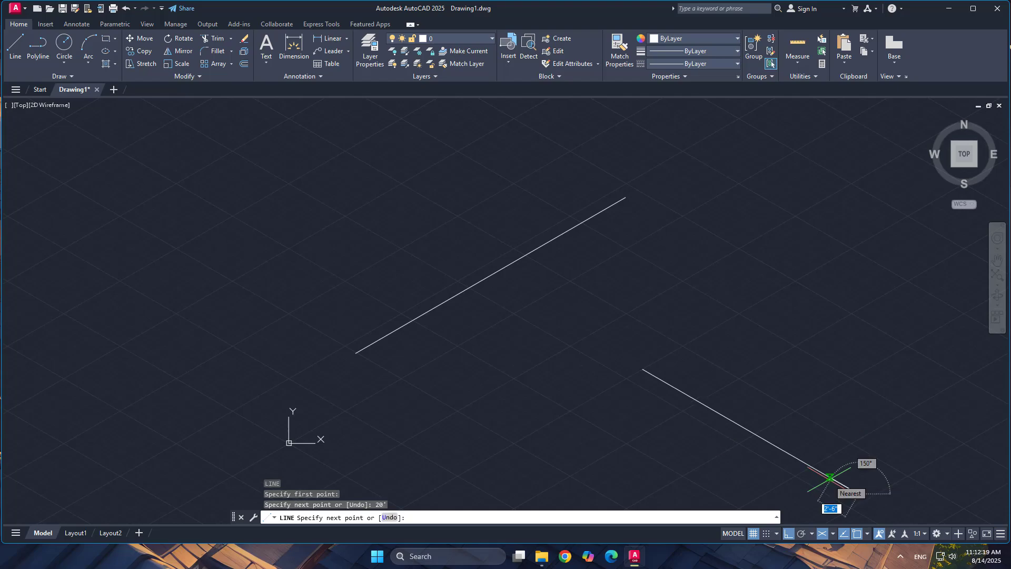
{"action": "key", "text": "Return"}
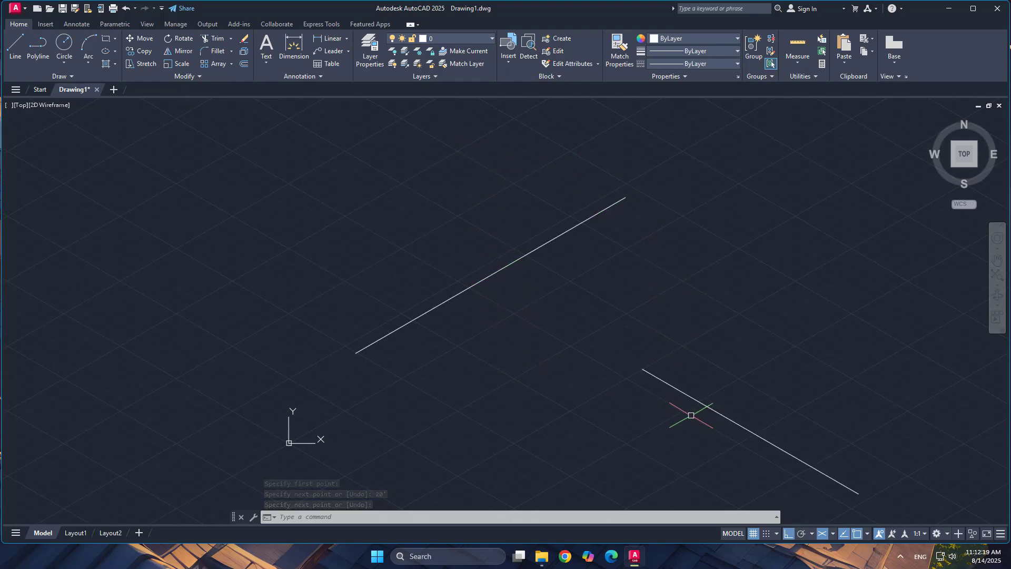
Start a line at the 25' line's midpoint, switch to isoplane Right and draw a 10' vertical segment upward
{"action": "mouse_move", "coordinate": [714, 407]}
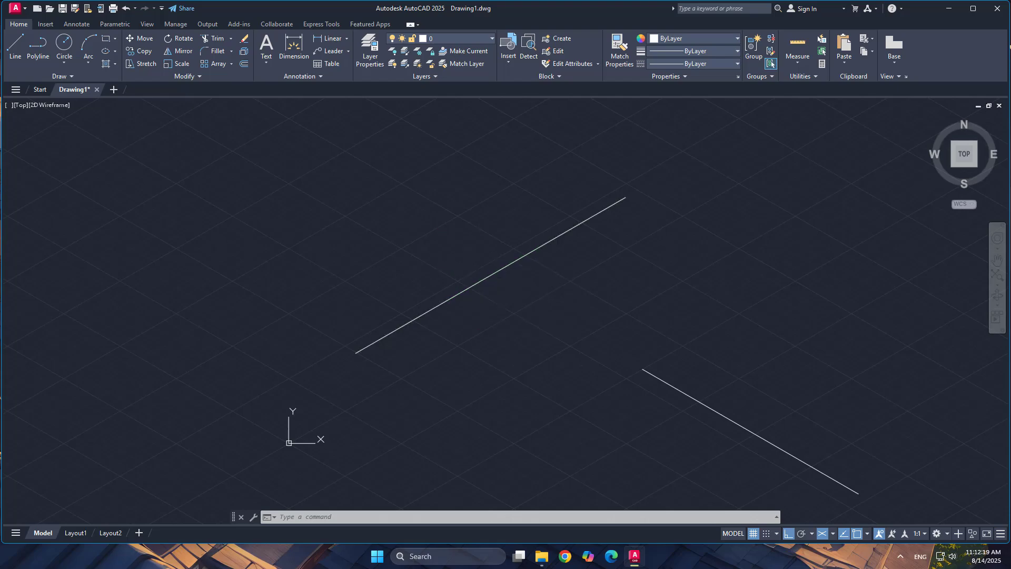
{"action": "key", "text": "Return"}
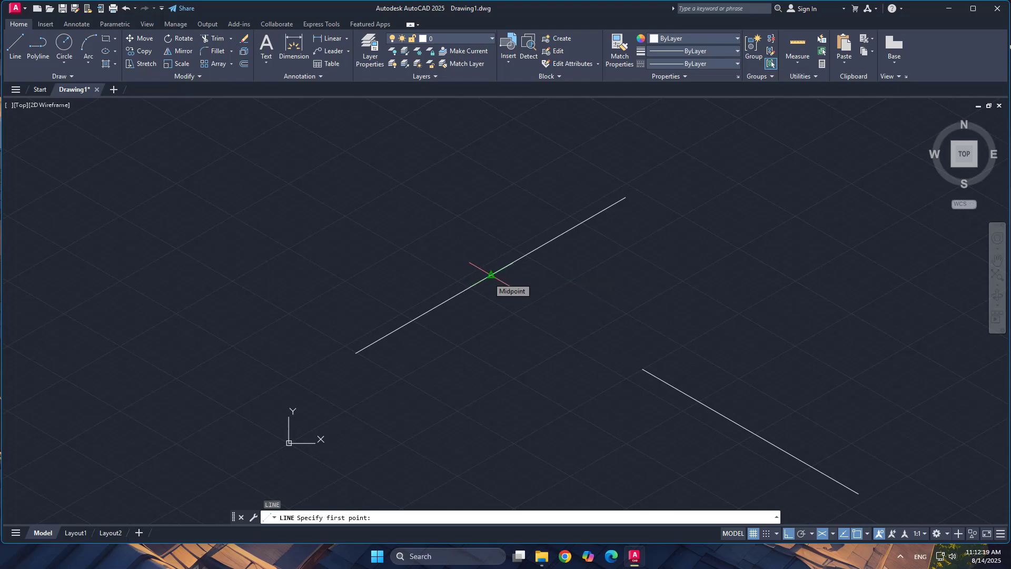
{"action": "left_click", "coordinate": [491, 275]}
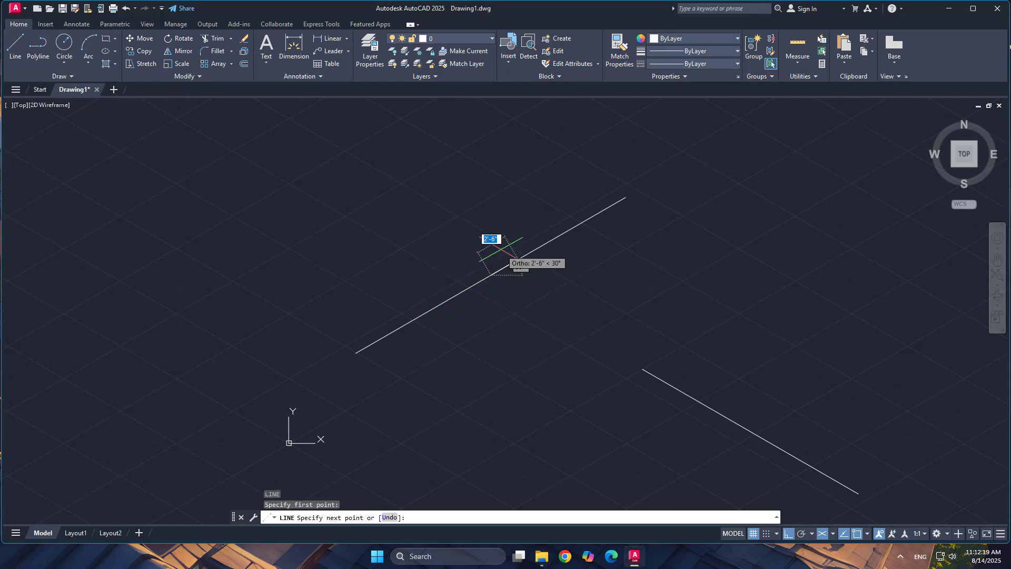
{"action": "key", "text": "F5"}
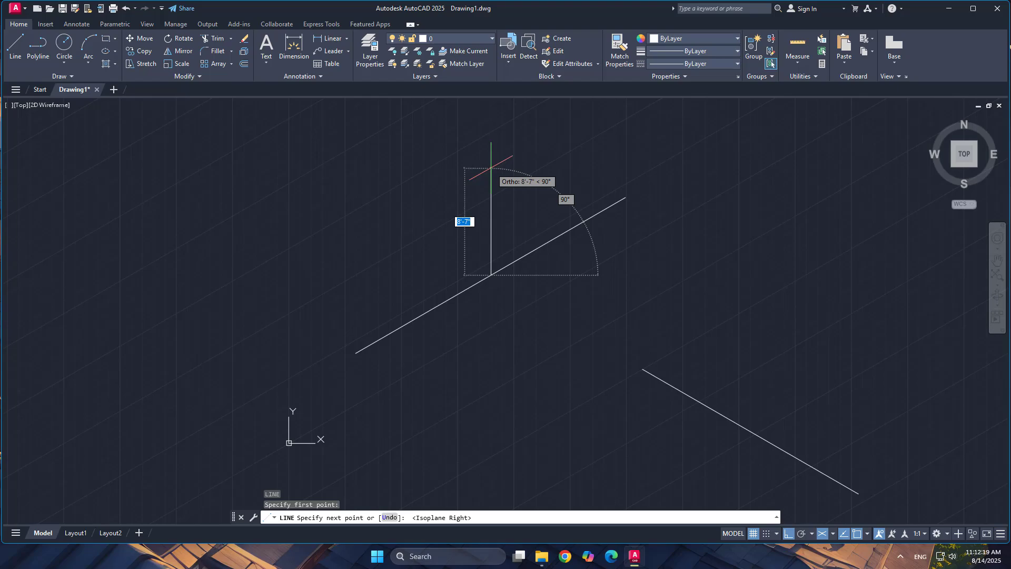
{"action": "type", "text": "10'"}
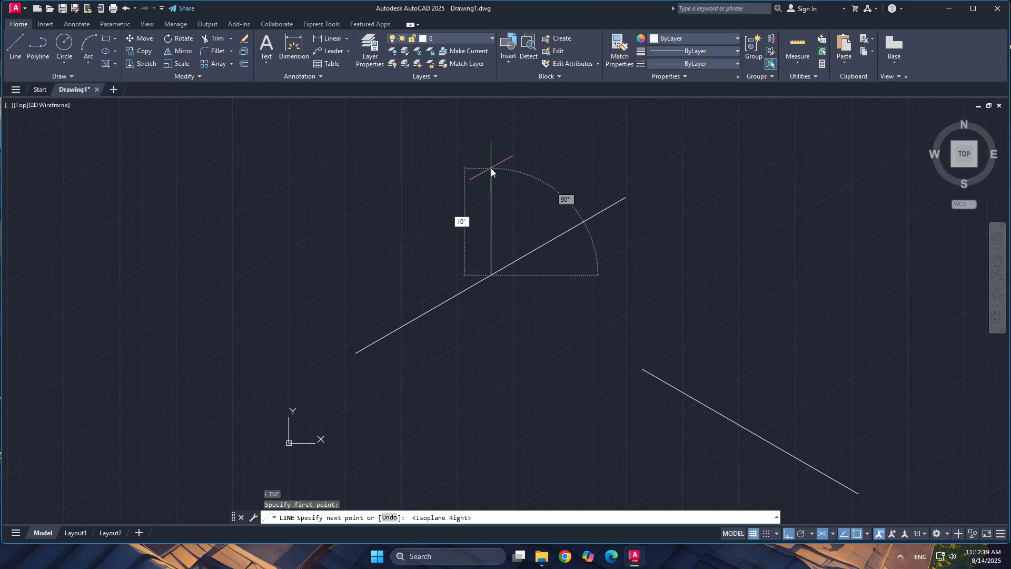
{"action": "key", "text": "Return"}
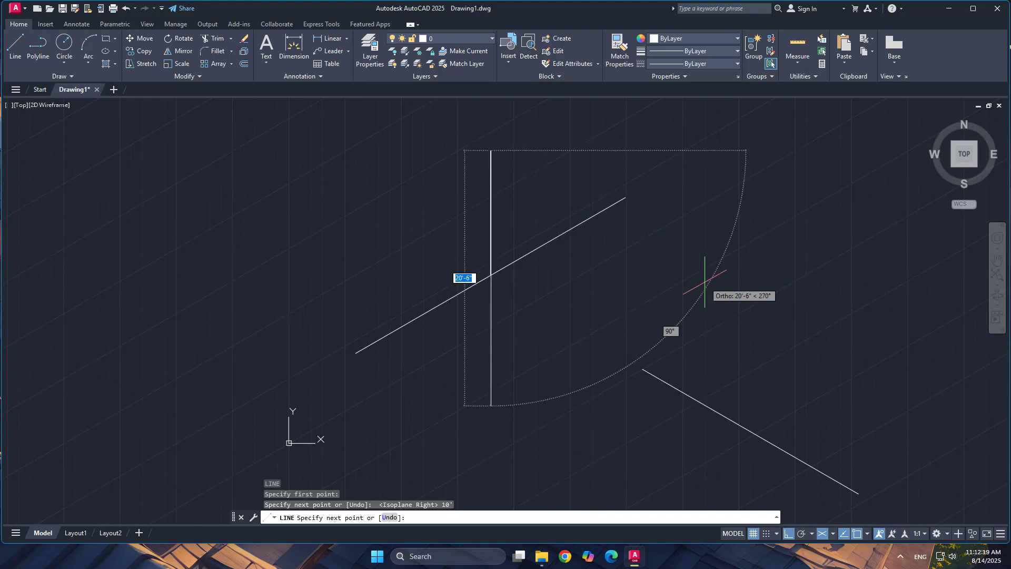
Switch to isoplane Left, add a 25' segment at 330°, then a segment down to the 20' line, and end the command
{"action": "key", "text": "F5"}
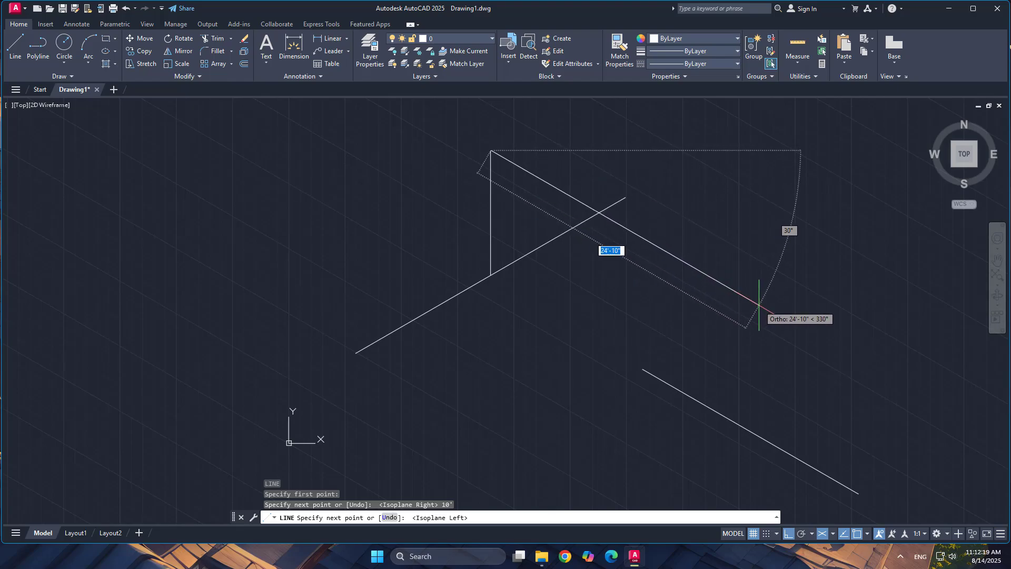
{"action": "type", "text": "25"}
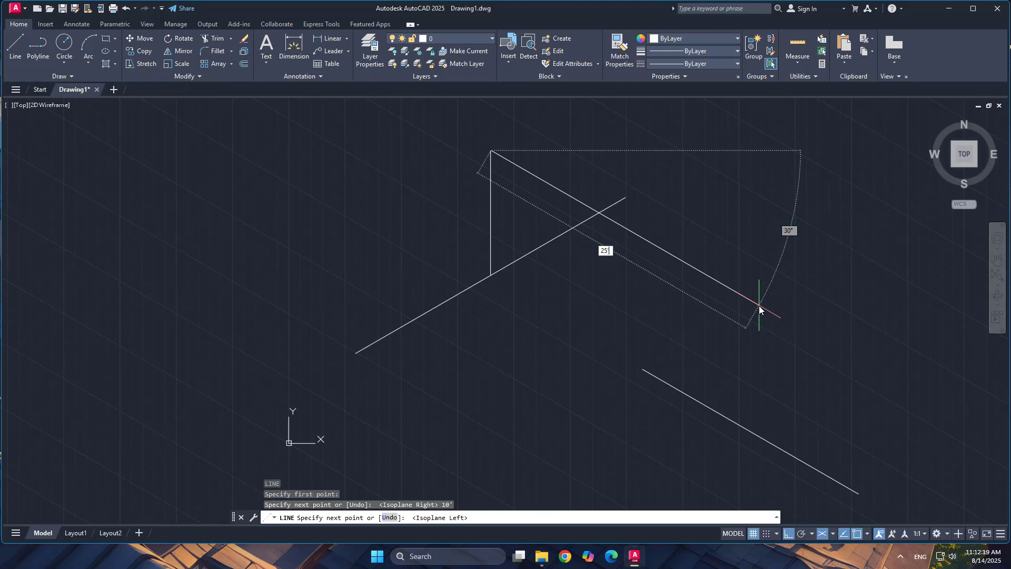
{"action": "key", "text": "Return"}
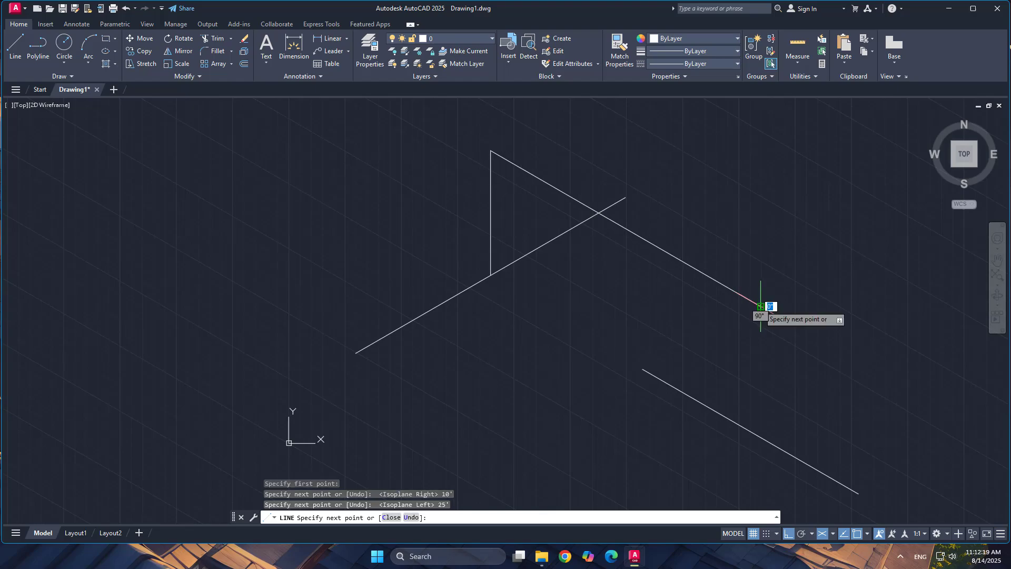
{"action": "left_click", "coordinate": [761, 437]}
{"action": "key", "text": "Return"}
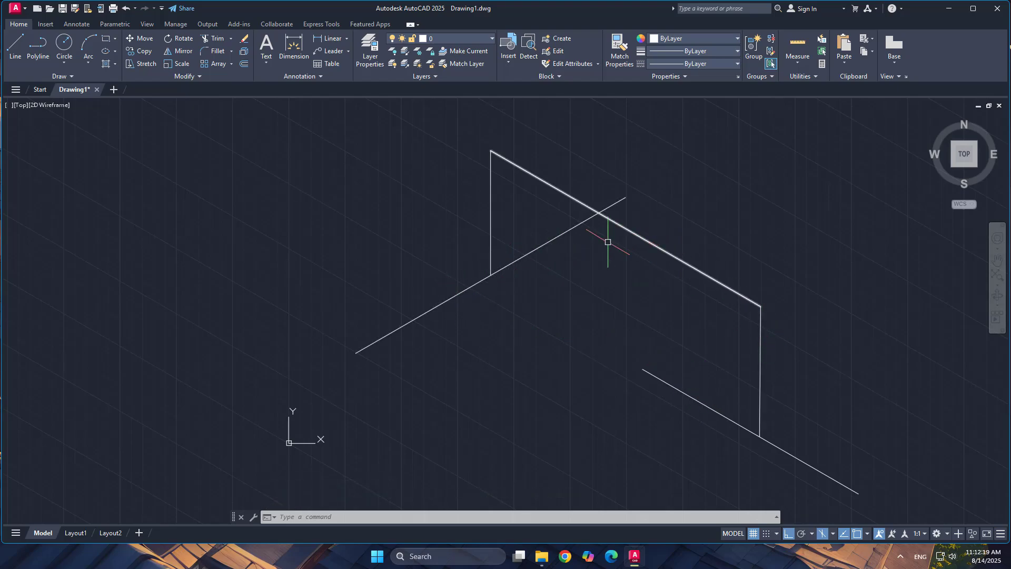
{"action": "mouse_move", "coordinate": [473, 288]}
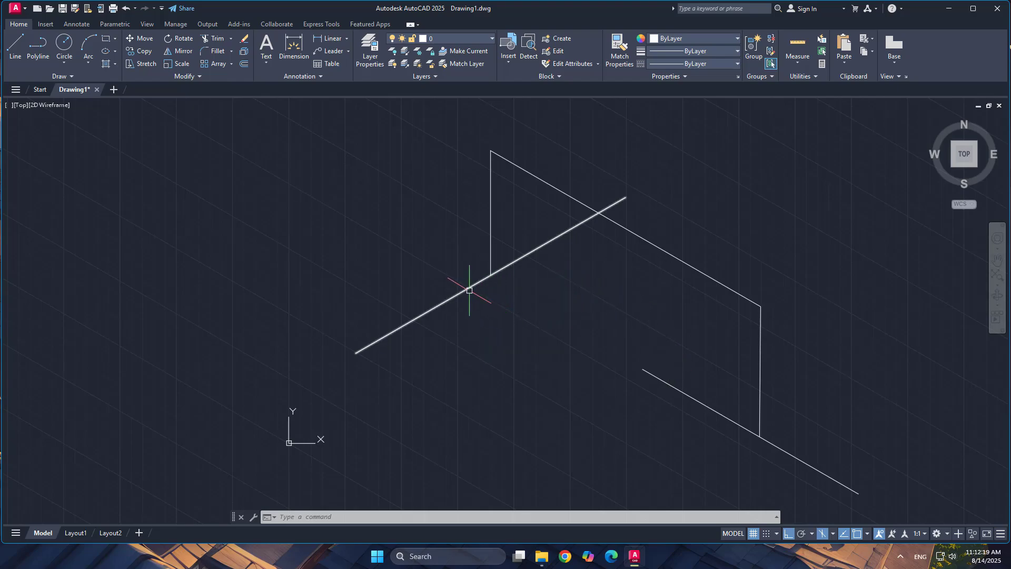
{"action": "left_click", "coordinate": [469, 289]}
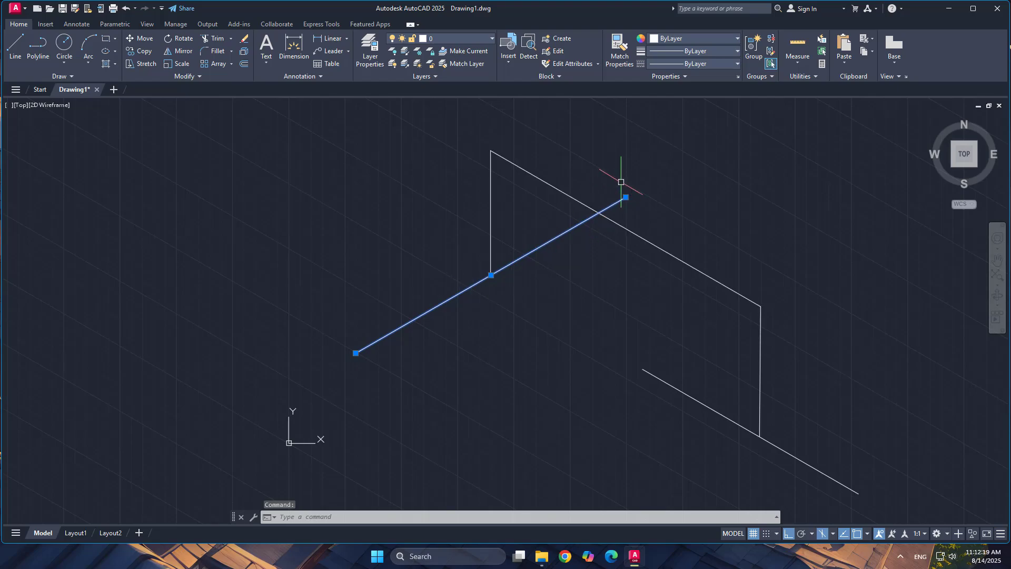
{"action": "left_click", "coordinate": [661, 380]}
{"action": "left_click", "coordinate": [492, 36]}
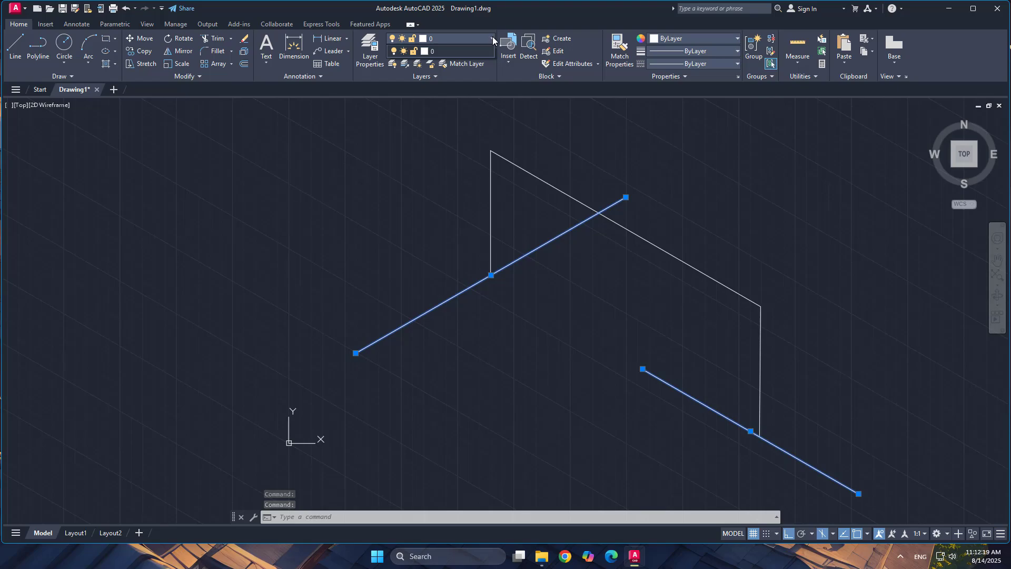
{"action": "left_click", "coordinate": [493, 38]}
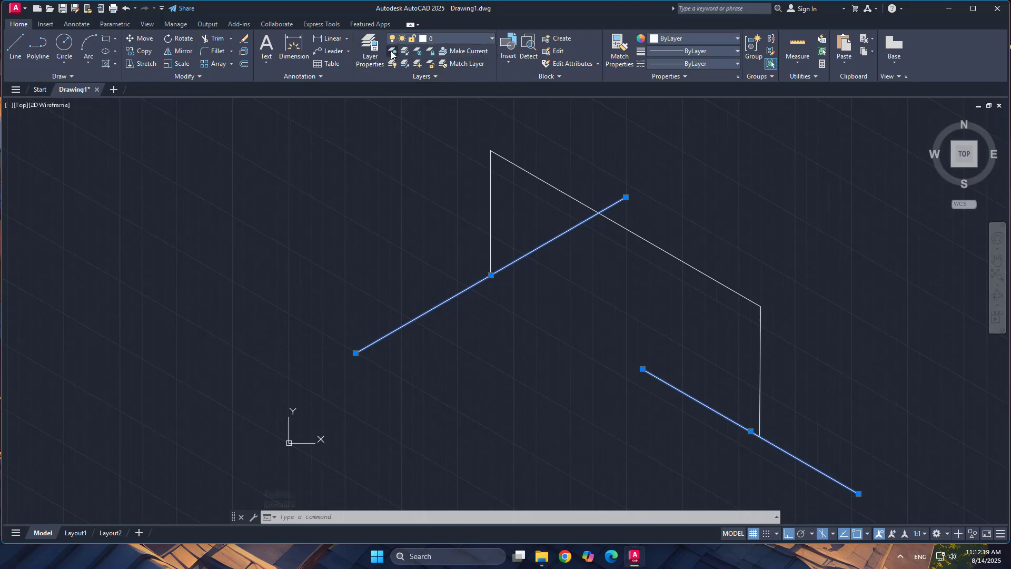
Create a new layer named Ex Pipe
{"action": "left_click", "coordinate": [371, 48]}
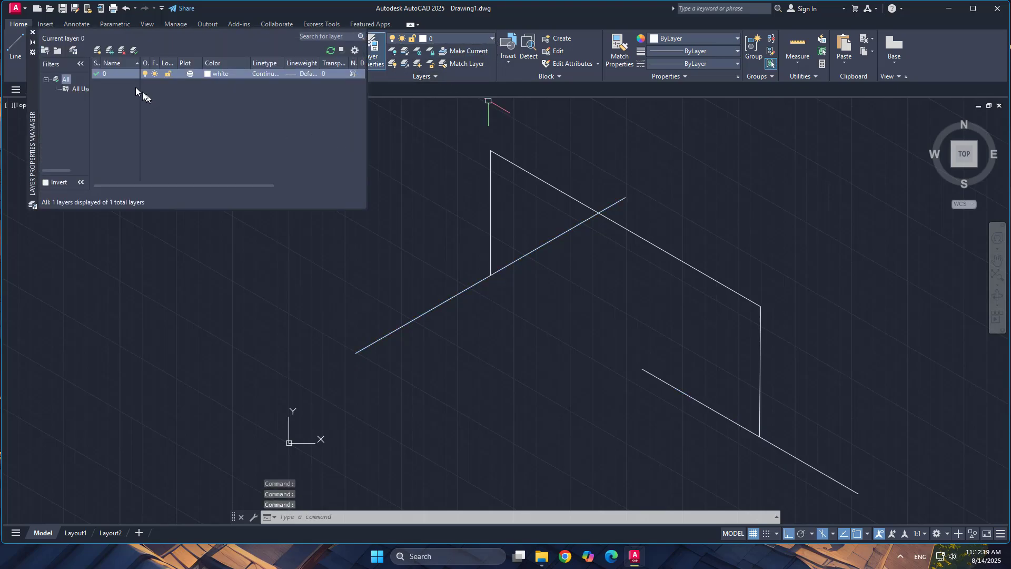
{"action": "left_click", "coordinate": [98, 51]}
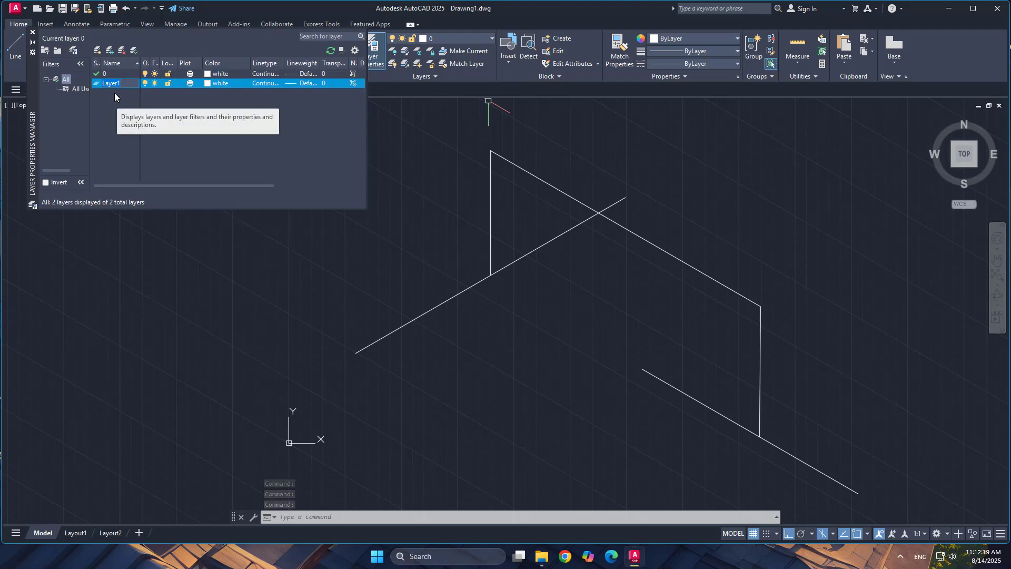
{"action": "type", "text": "Ex Pip"}
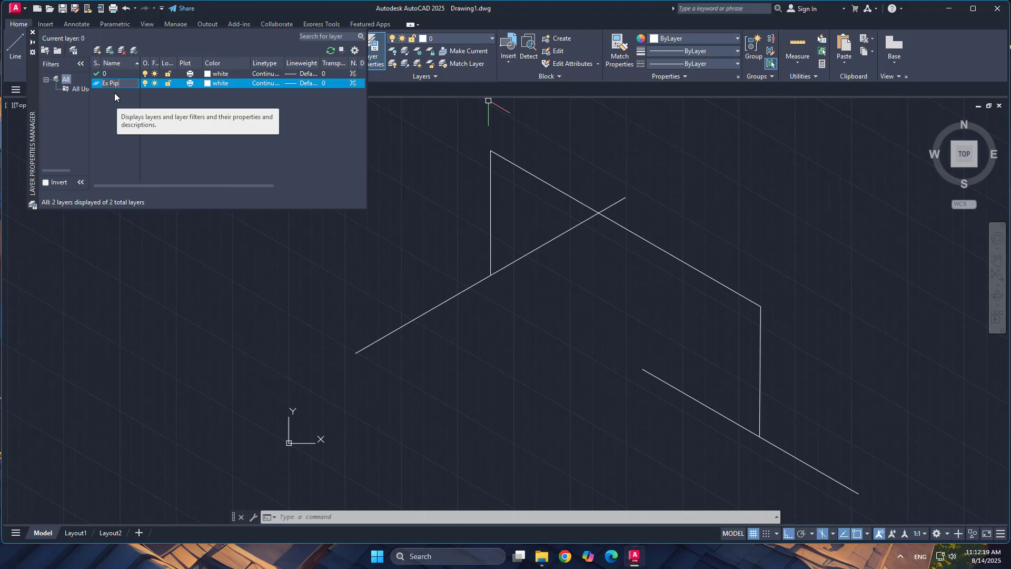
{"action": "key", "text": "Return"}
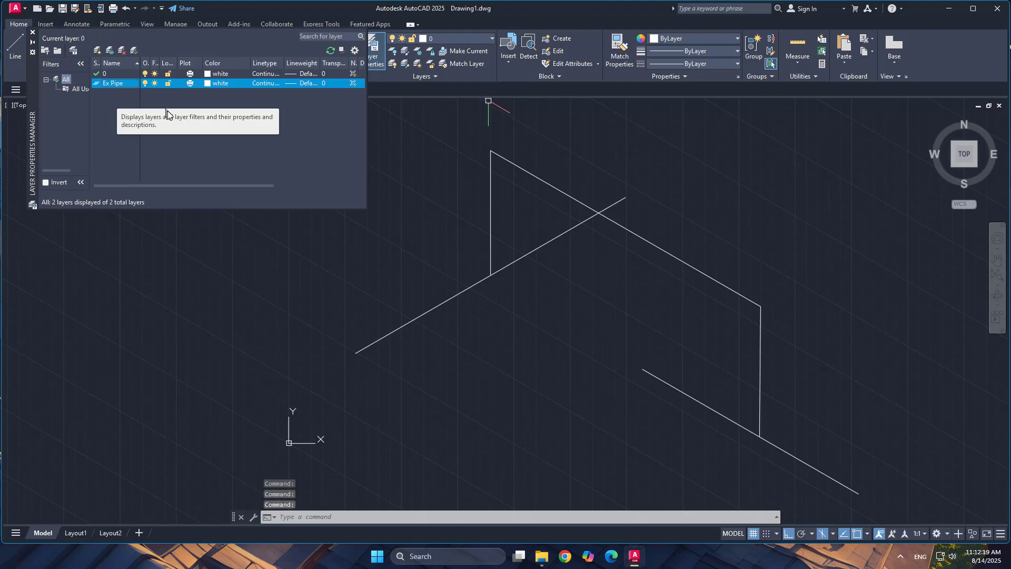
Load the ISO dash linetype ACAD_ISO02W100 from acad.lin through the Ex Pipe layer's linetype setting
{"action": "left_click", "coordinate": [268, 82]}
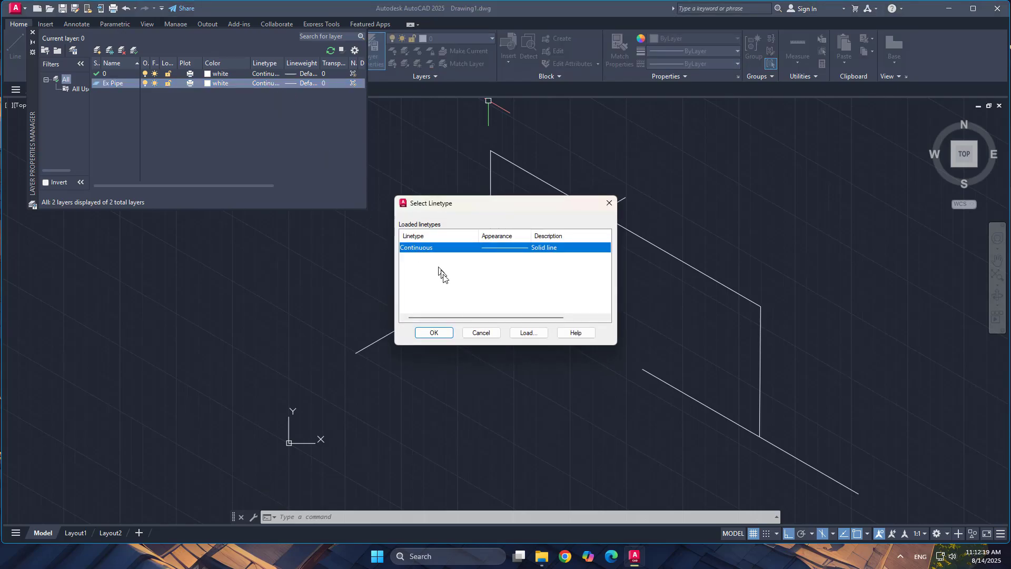
{"action": "left_click", "coordinate": [529, 332]}
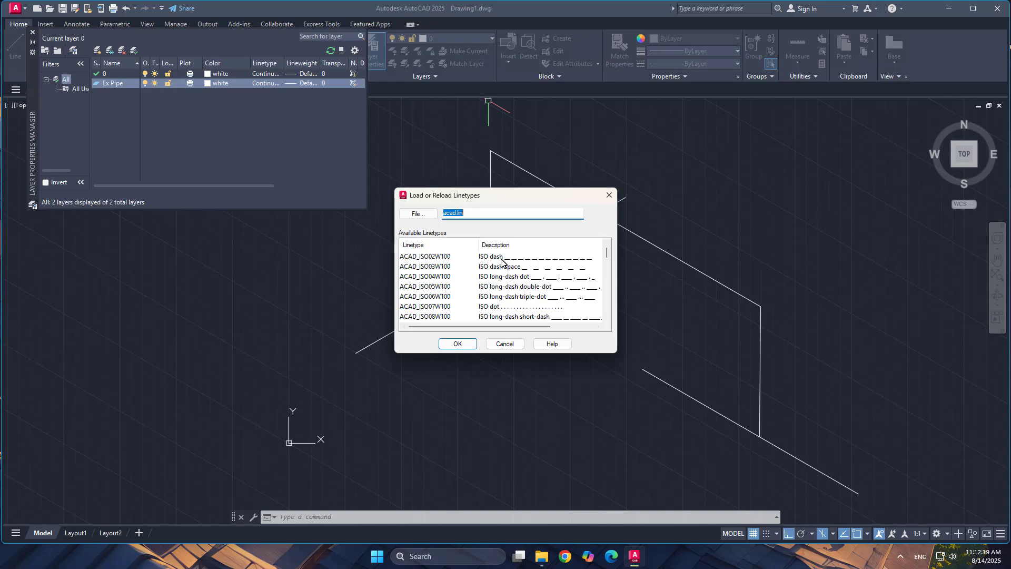
{"action": "left_click", "coordinate": [499, 259]}
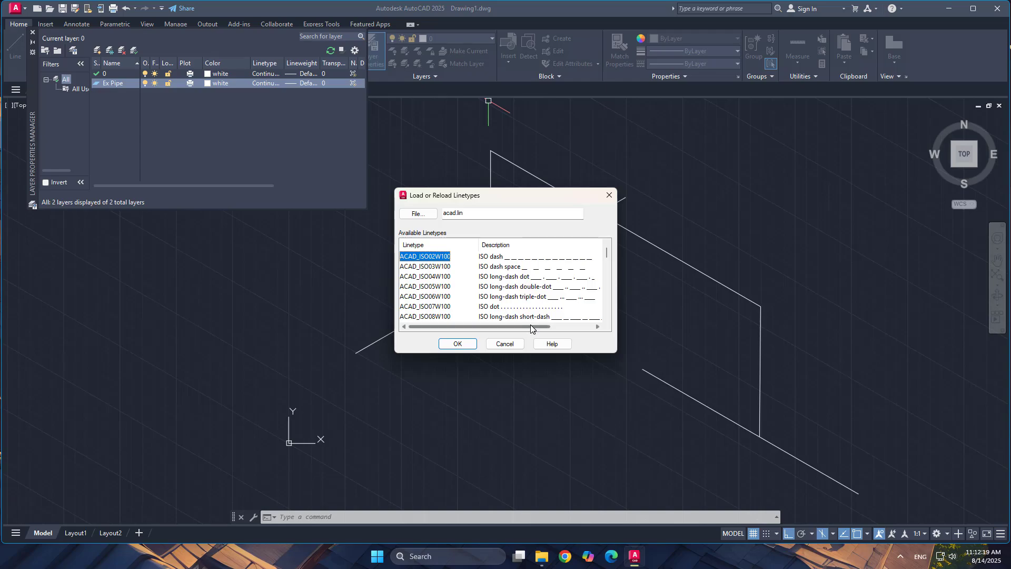
{"action": "left_click", "coordinate": [459, 344]}
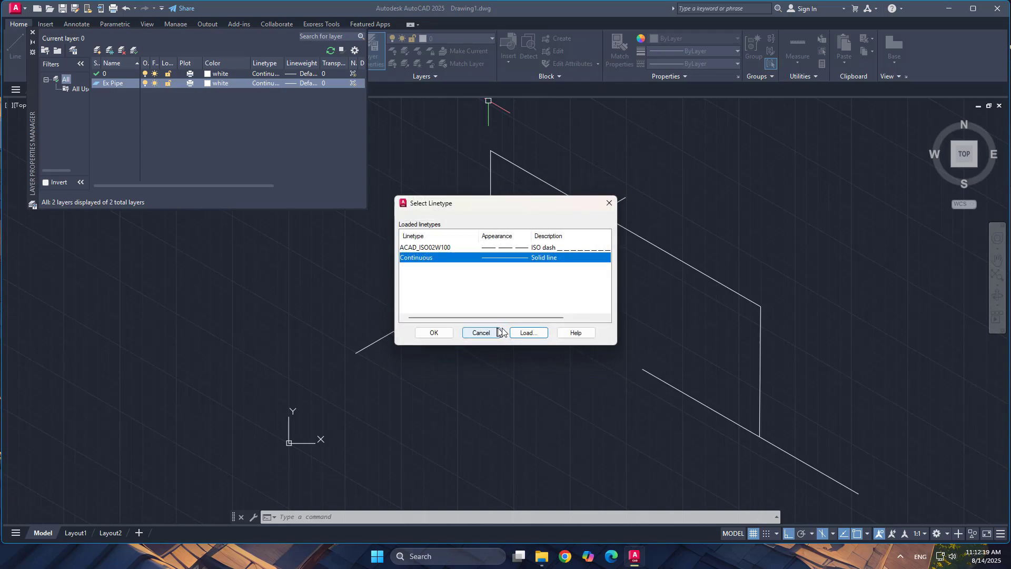
{"action": "left_click", "coordinate": [443, 333]}
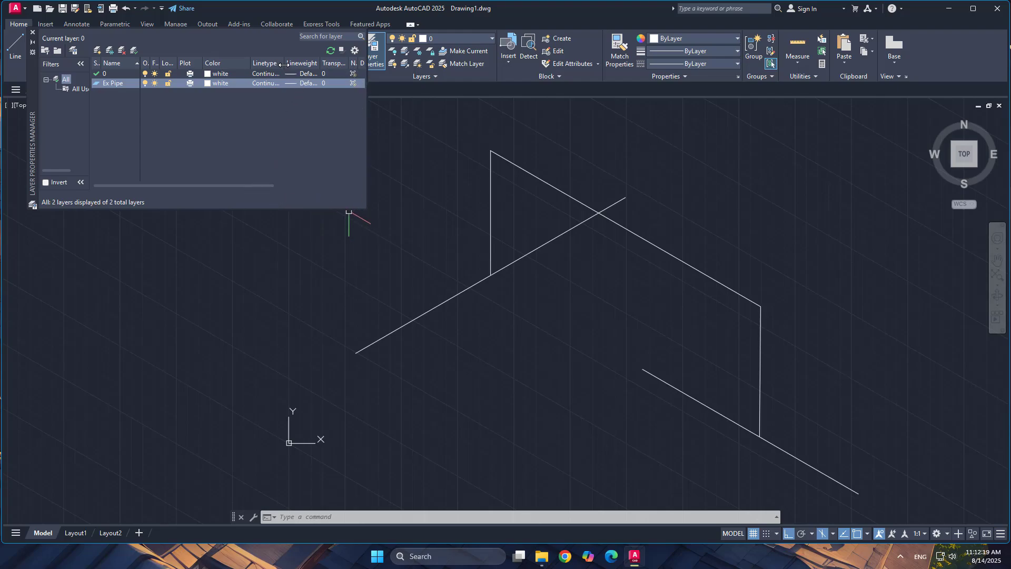
Widen the linetype and lineweight columns, assign ACAD_ISO02W100 to the Ex Pipe layer and close the layer manager
{"action": "left_click_drag", "start_coordinate": [284, 64], "coordinate": [311, 75]}
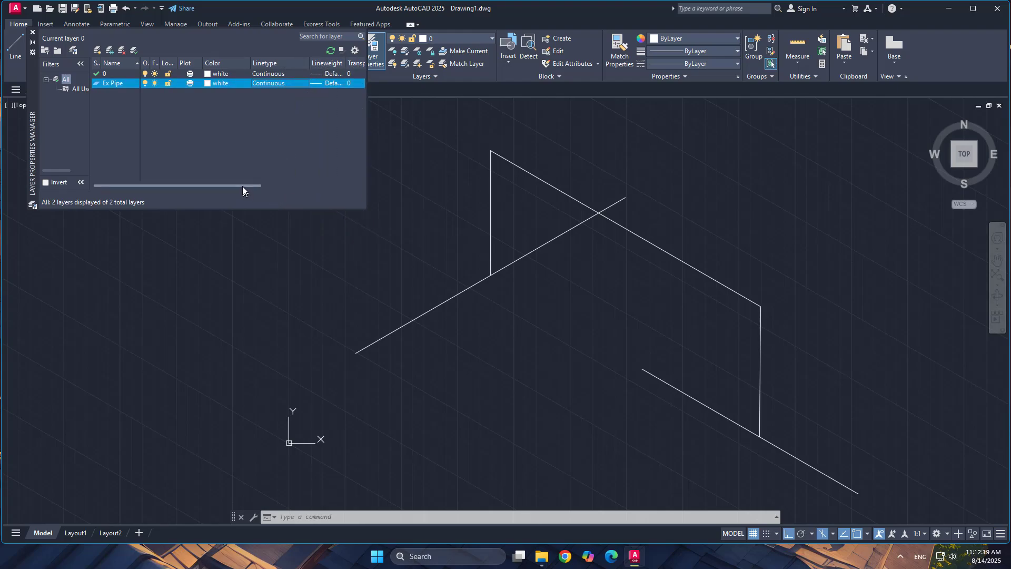
{"action": "left_click_drag", "start_coordinate": [242, 185], "coordinate": [294, 188]}
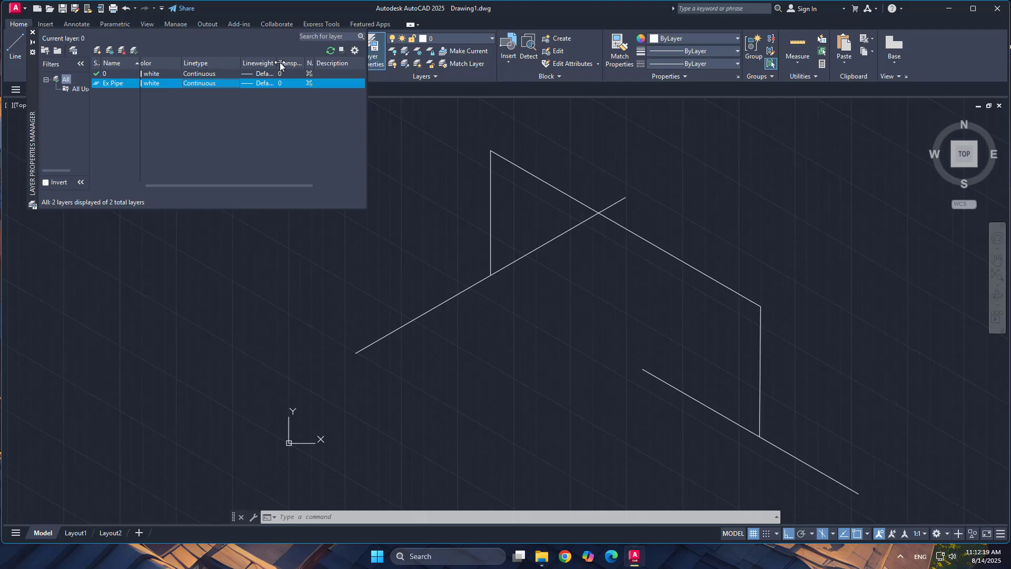
{"action": "left_click_drag", "start_coordinate": [285, 63], "coordinate": [293, 64]}
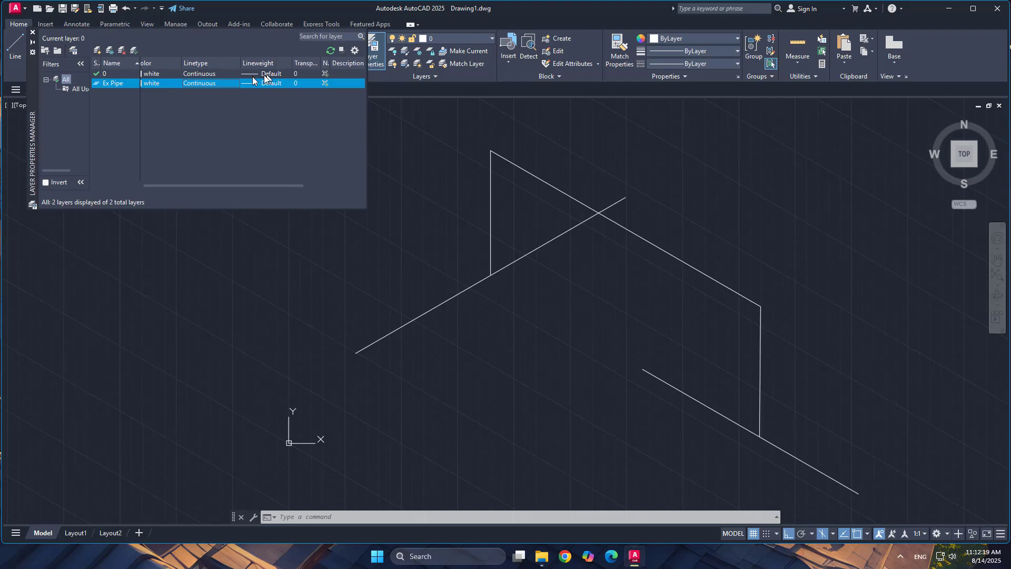
{"action": "left_click", "coordinate": [206, 83]}
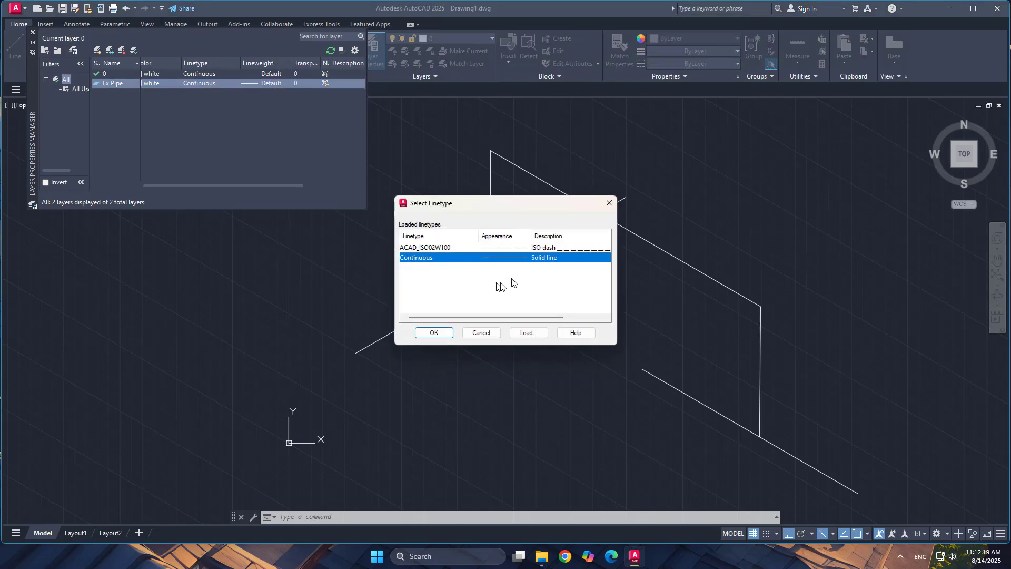
{"action": "left_click", "coordinate": [485, 248]}
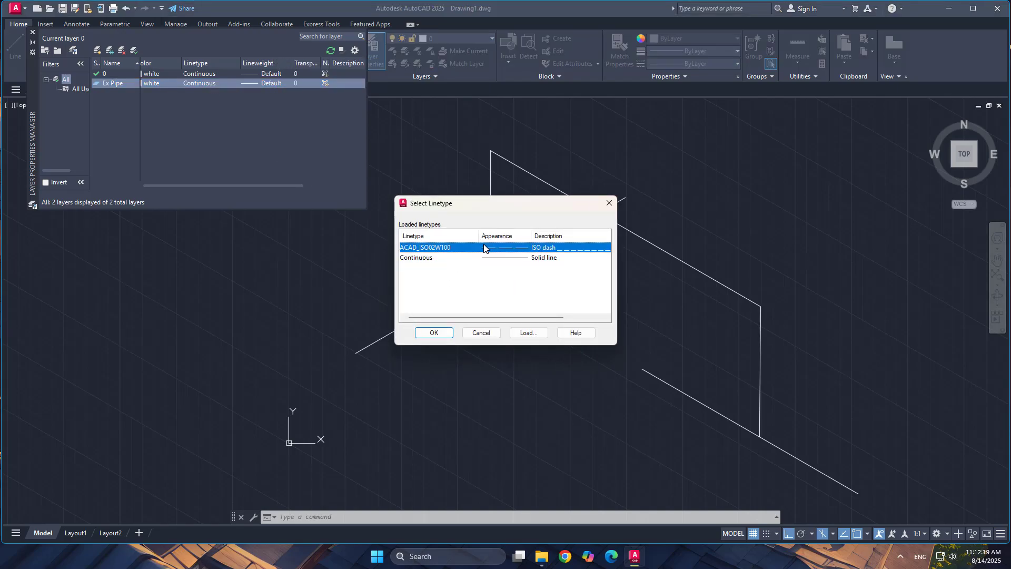
{"action": "left_click", "coordinate": [434, 333]}
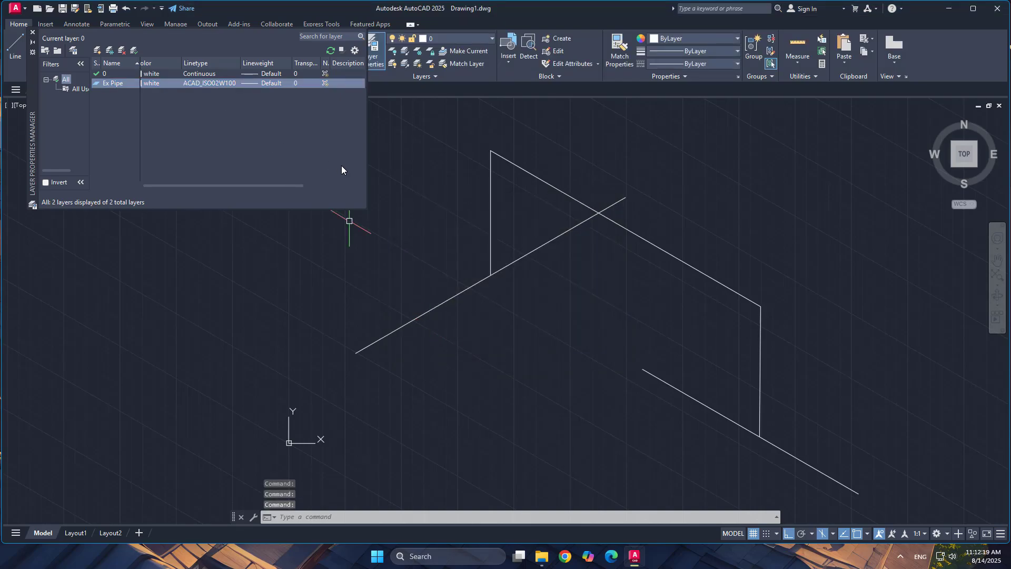
{"action": "left_click", "coordinate": [33, 33]}
Move the 25' line at 30° and the separate 20' line to the Ex Pipe layer and clear the selection
{"action": "left_click", "coordinate": [449, 301]}
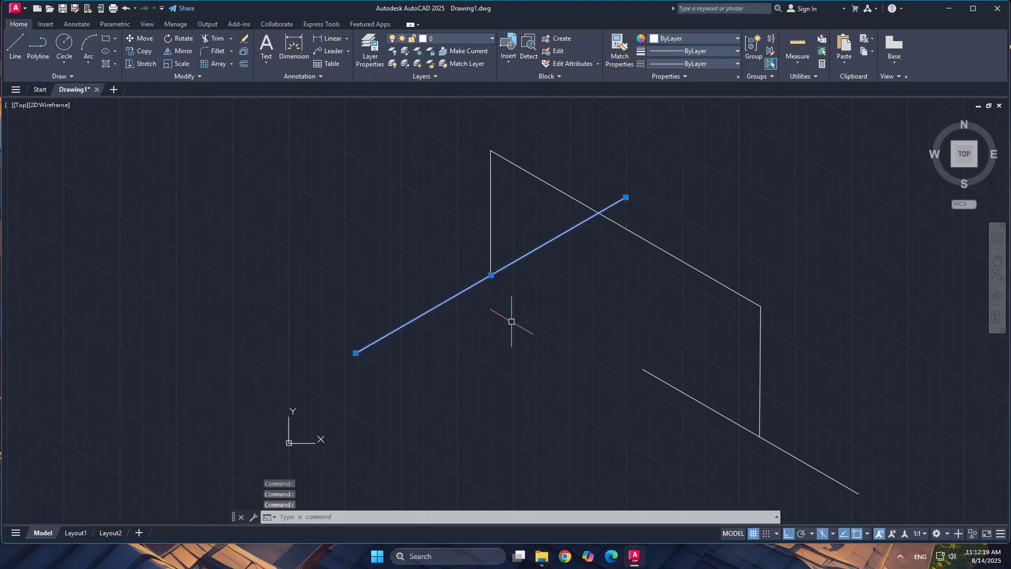
{"action": "left_click", "coordinate": [675, 383]}
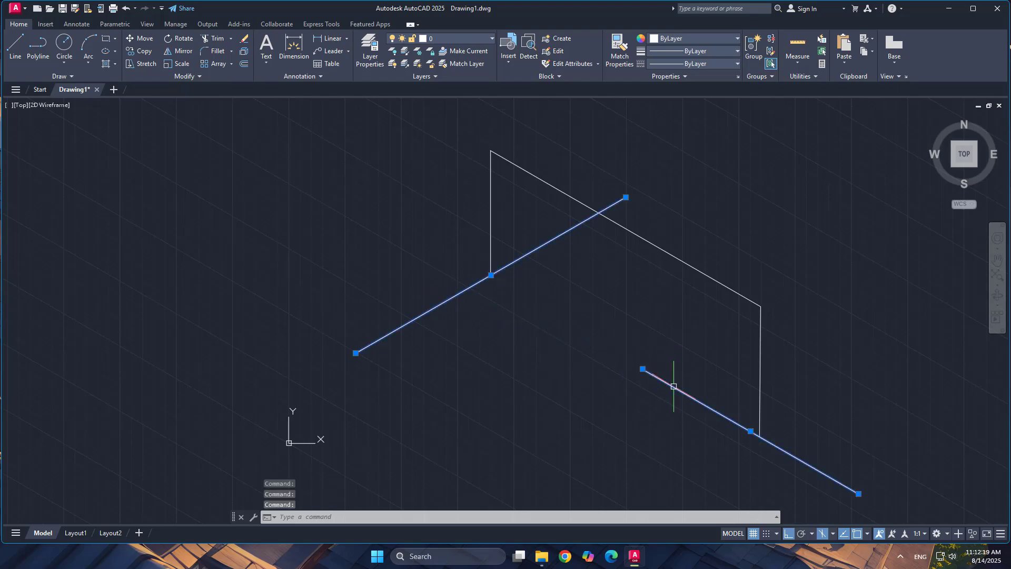
{"action": "left_click", "coordinate": [475, 40]}
{"action": "left_click", "coordinate": [459, 64]}
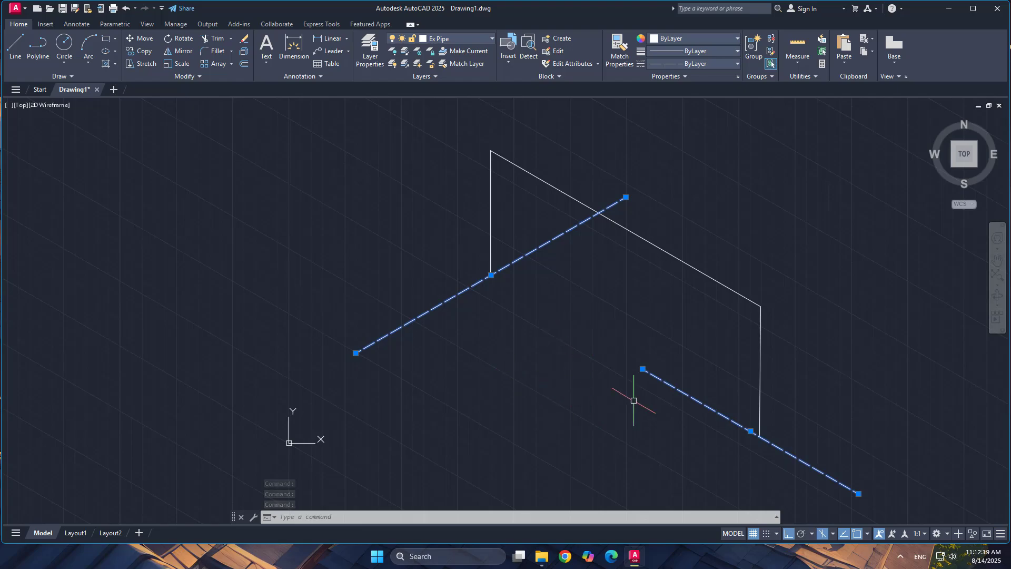
{"action": "key", "text": "Escape"}
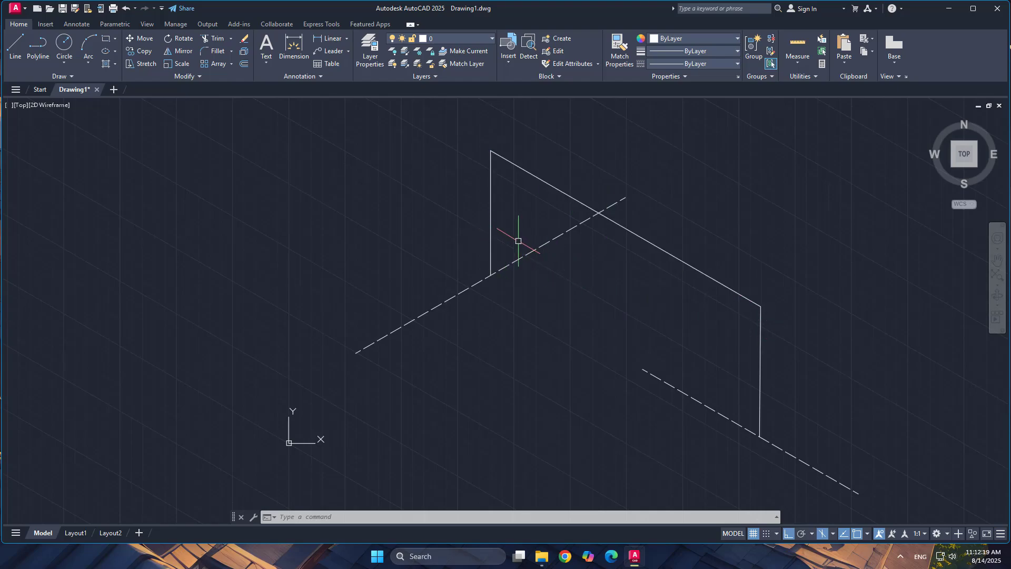
Draw a small ellipse with half-axes of about 7" centred on the dashed 25' line, just below its junction with the vertical pipe
{"action": "scroll", "coordinate": [508, 251], "scroll_direction": "up", "scroll_amount": 2}
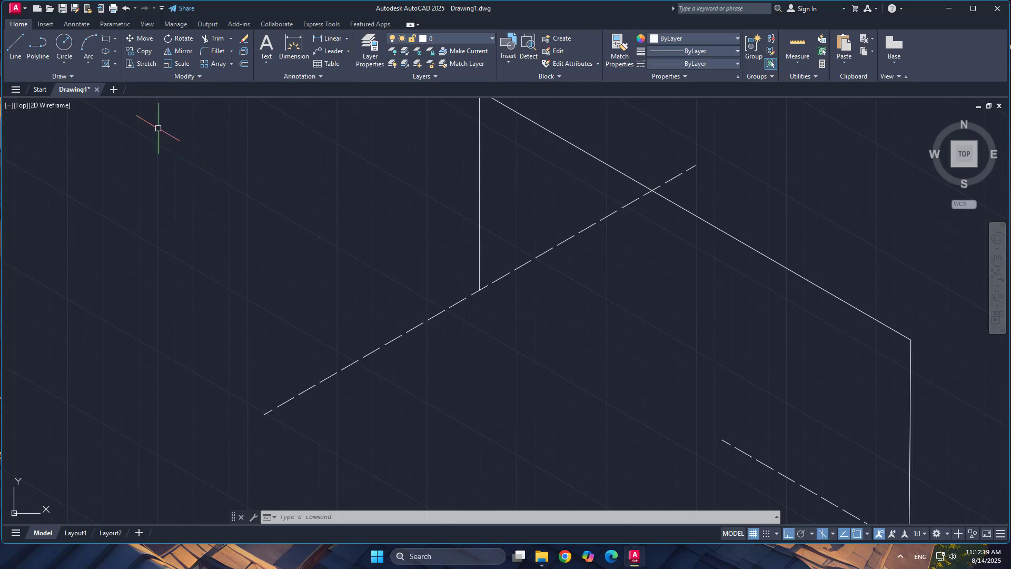
{"action": "left_click", "coordinate": [107, 52]}
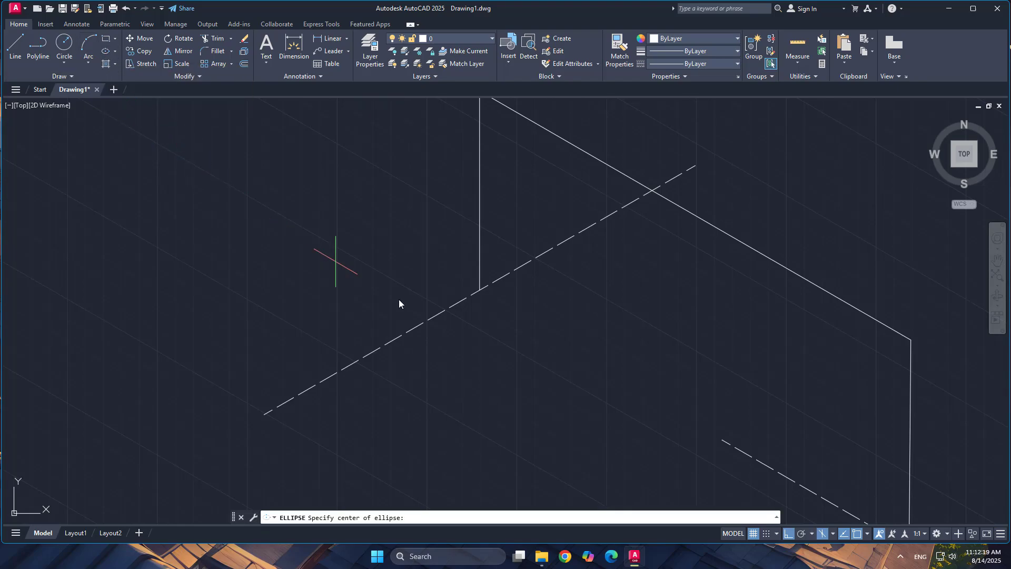
{"action": "left_click", "coordinate": [455, 304]}
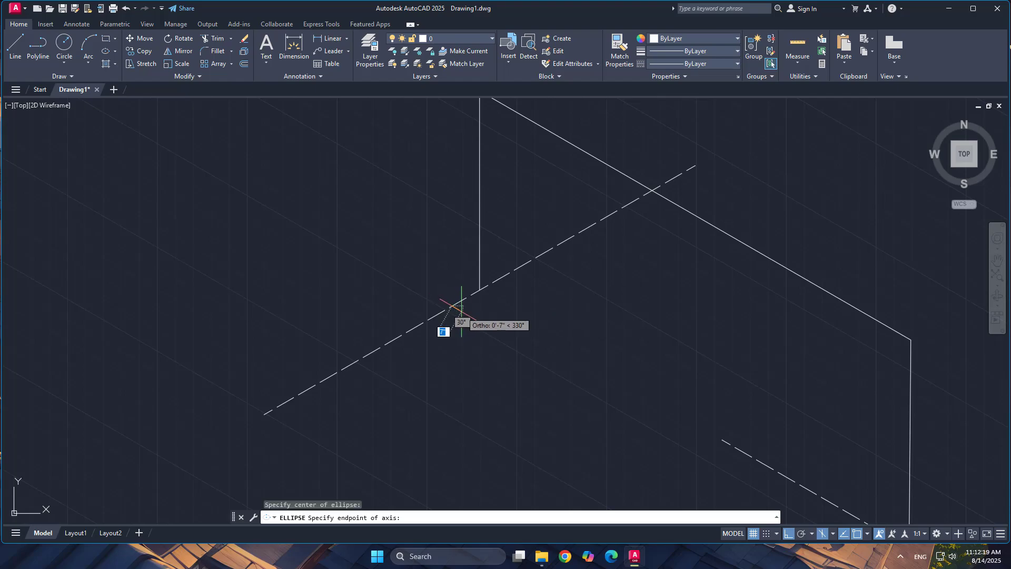
{"action": "left_click", "coordinate": [461, 301]}
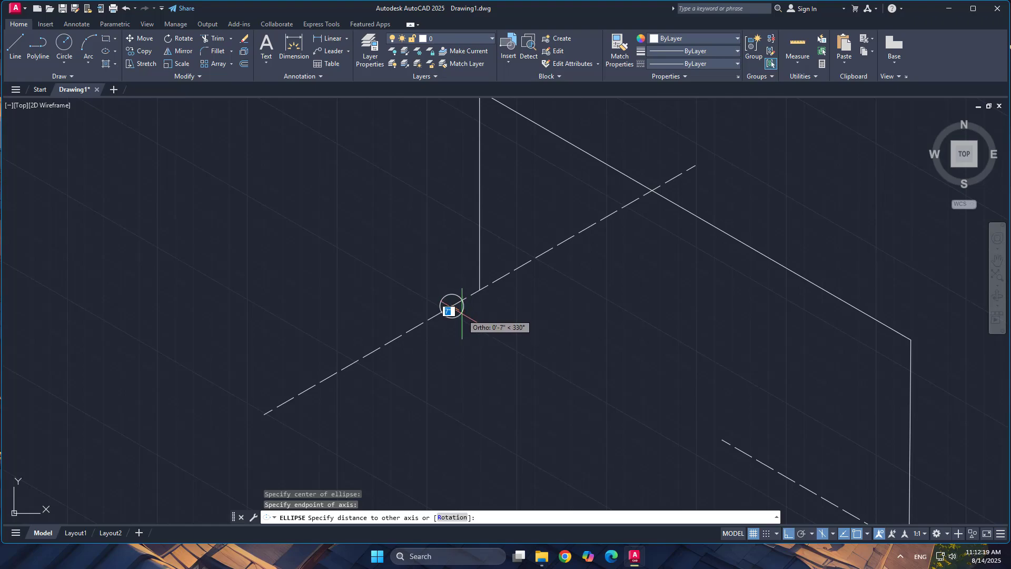
{"action": "left_click", "coordinate": [462, 311]}
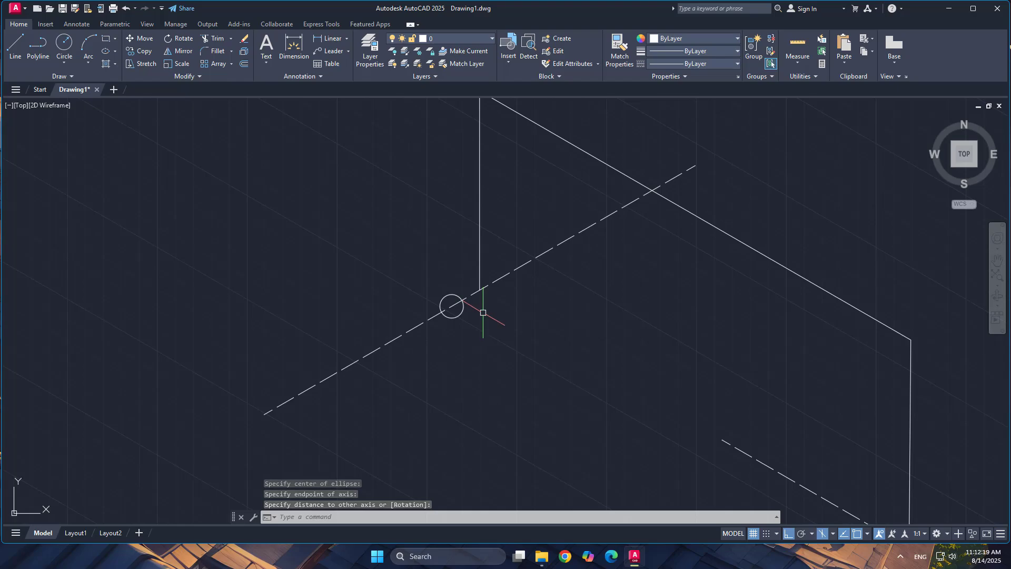
{"action": "key", "text": "space"}
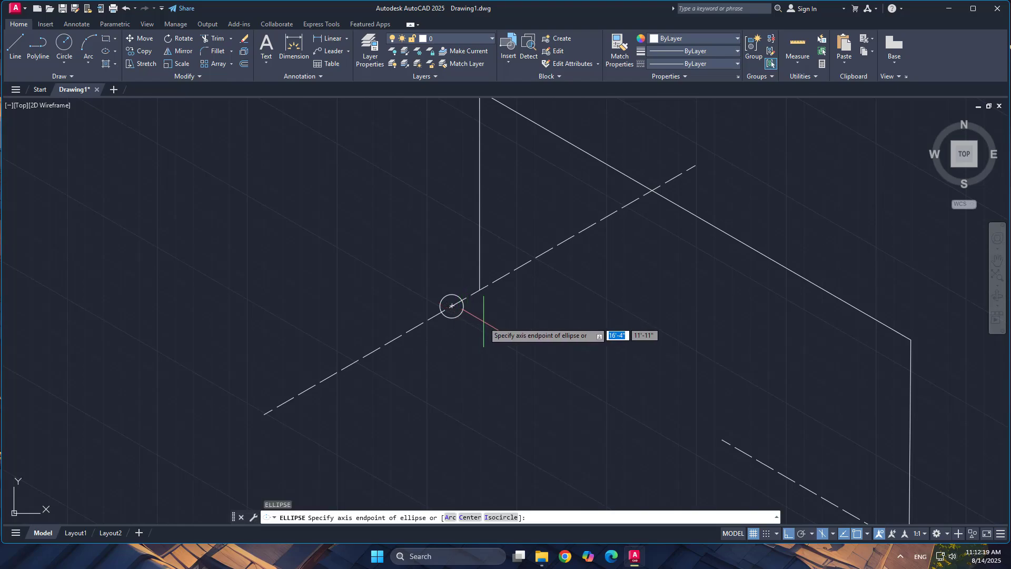
{"action": "key", "text": "Escape"}
Fill both halves of the small ellipse on the dashed 25' line with a solid cyan hatch
{"action": "left_click", "coordinate": [462, 315]}
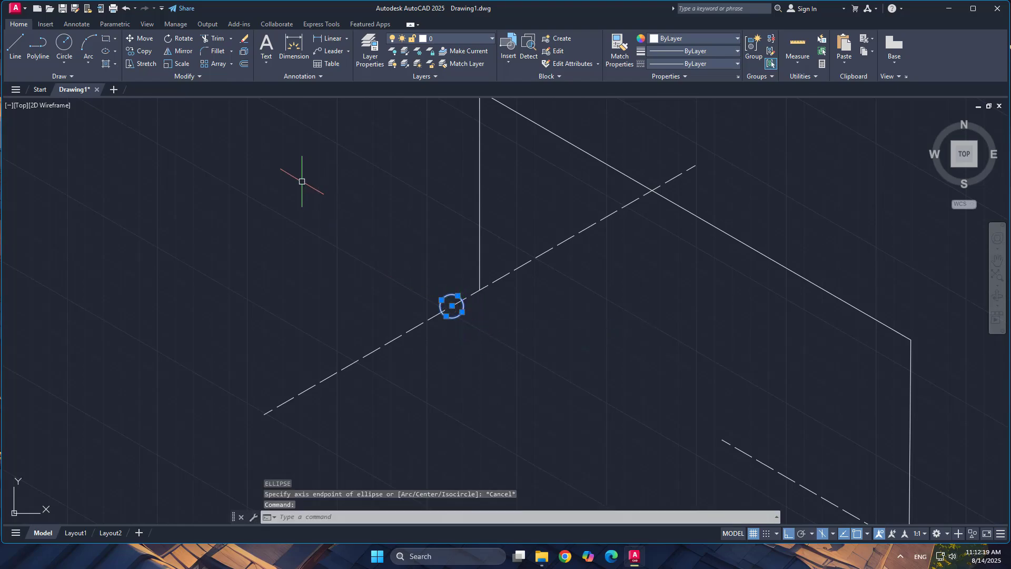
{"action": "type", "text": "h"}
{"action": "key", "text": "Return"}
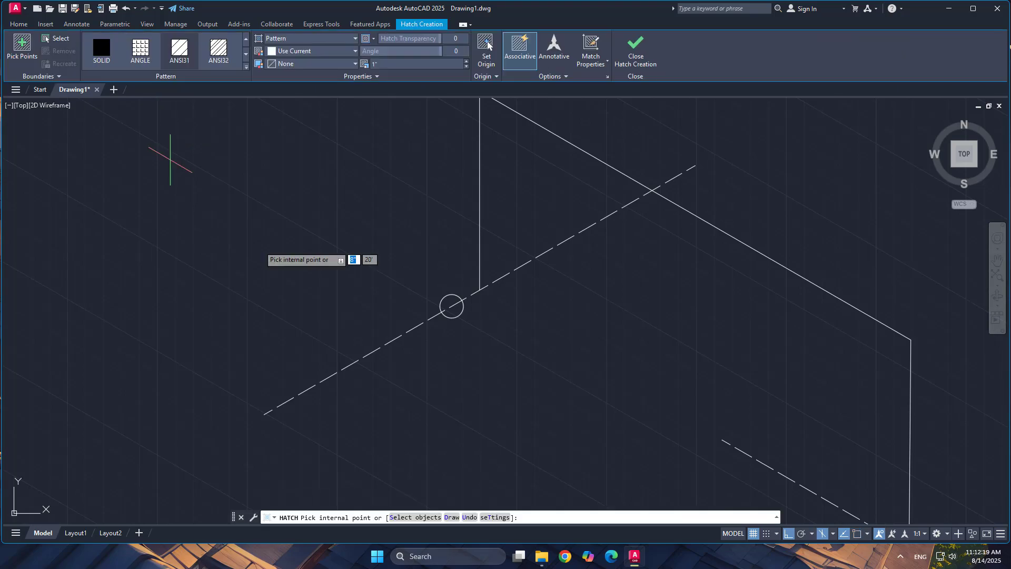
{"action": "left_click", "coordinate": [108, 50]}
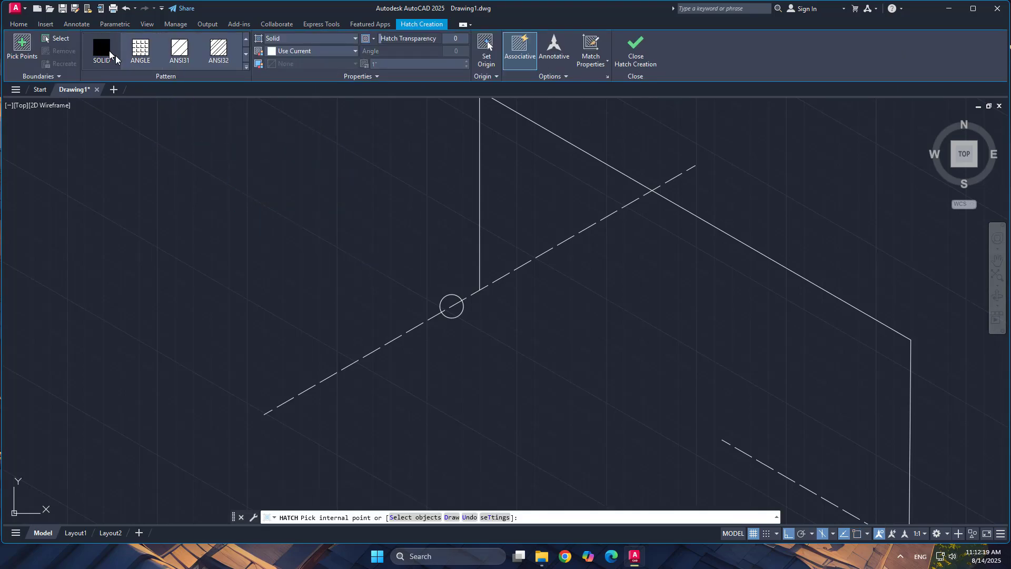
{"action": "left_click", "coordinate": [353, 52]}
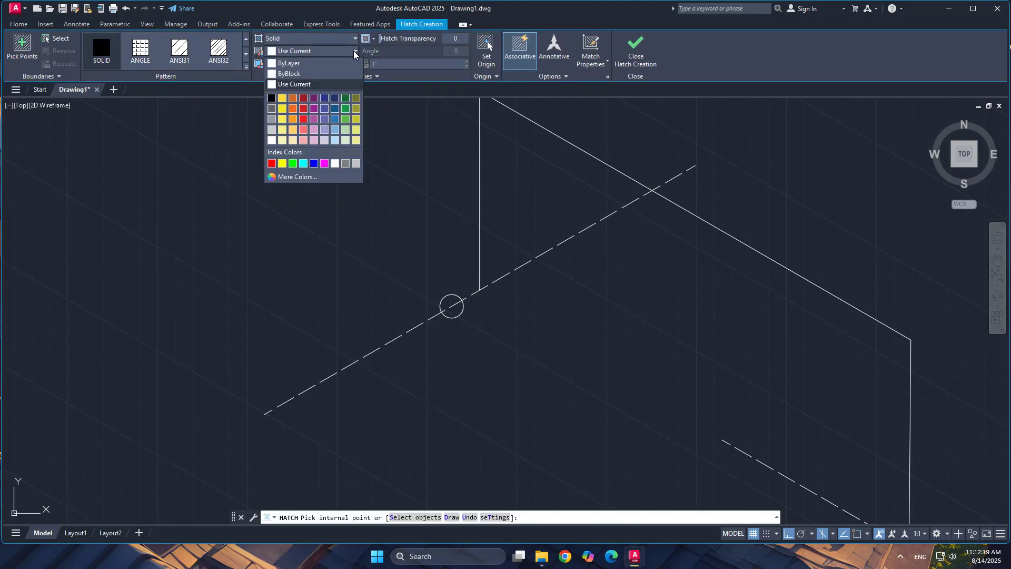
{"action": "left_click", "coordinate": [303, 164]}
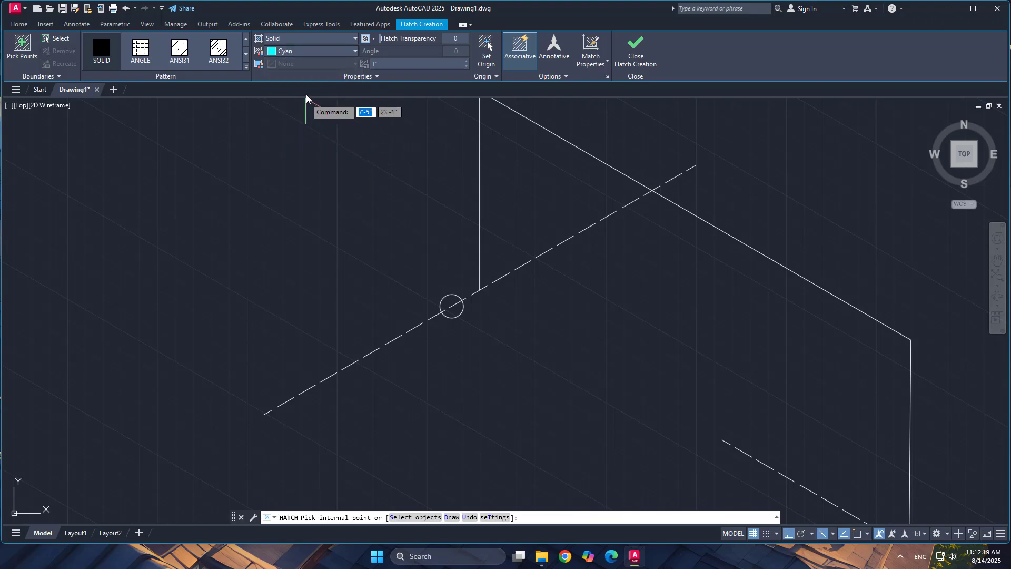
{"action": "left_click", "coordinate": [452, 307]}
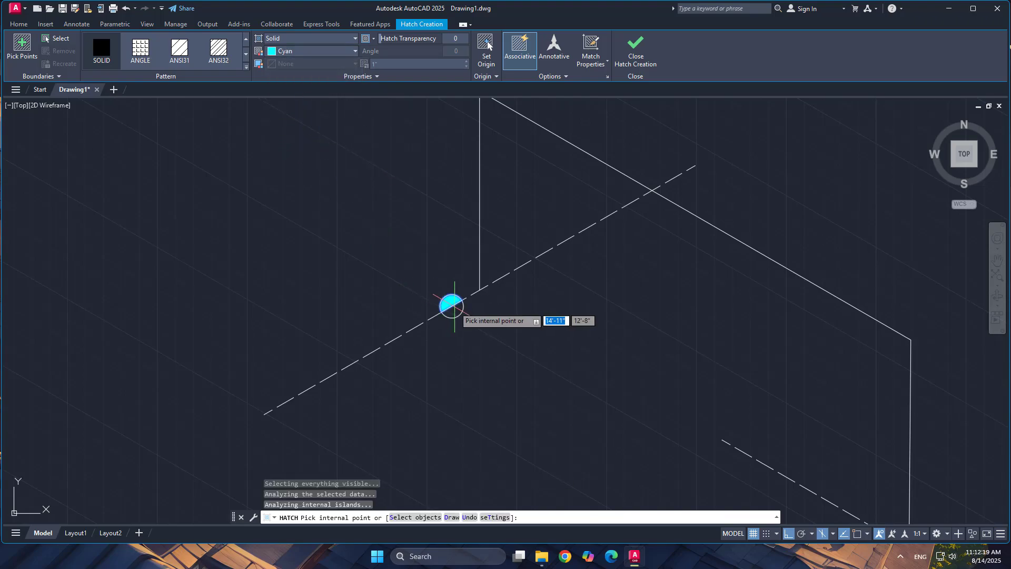
{"action": "key", "text": "Return"}
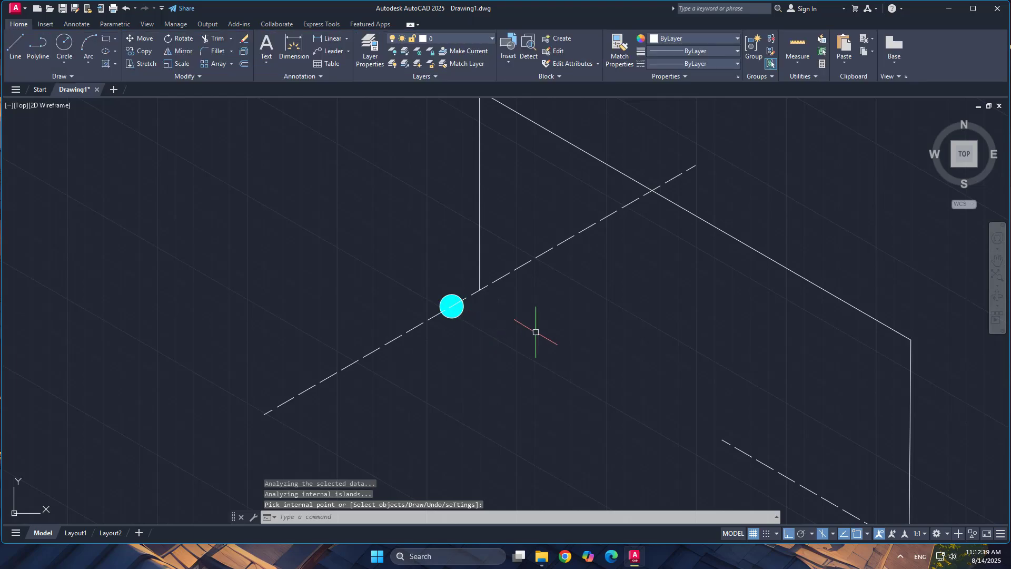
Copy the filled weld dot from its centre onto the vertical pipe above the junction and onto the dashed line about 3'-6" away at 30°
{"action": "left_click", "coordinate": [478, 318]}
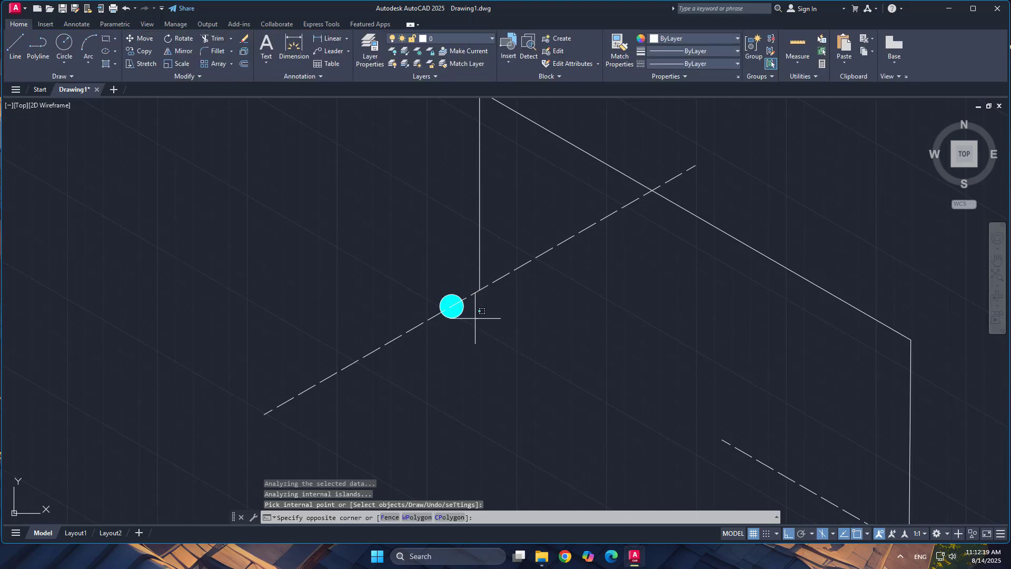
{"action": "left_click", "coordinate": [459, 309]}
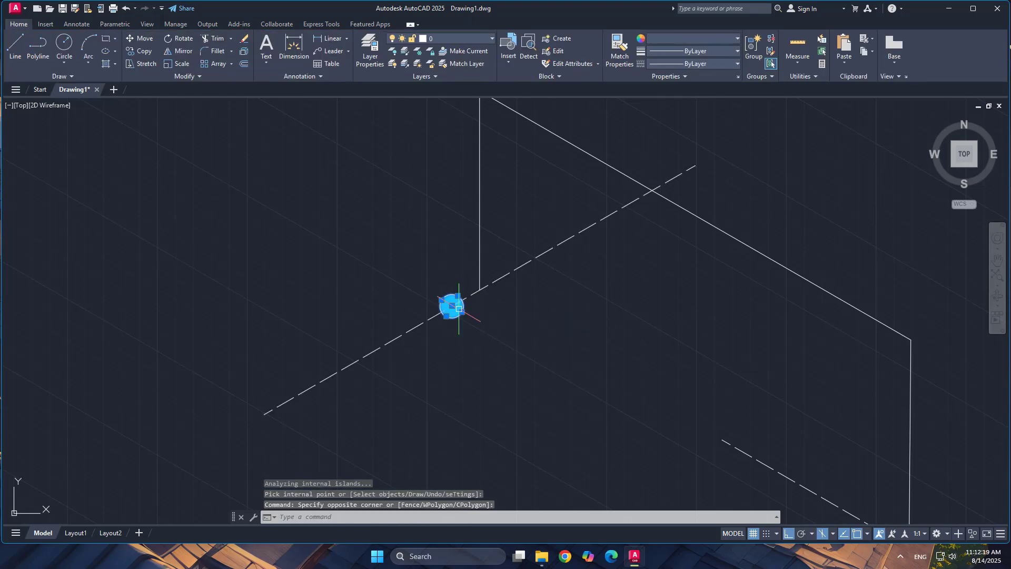
{"action": "left_click", "coordinate": [139, 50]}
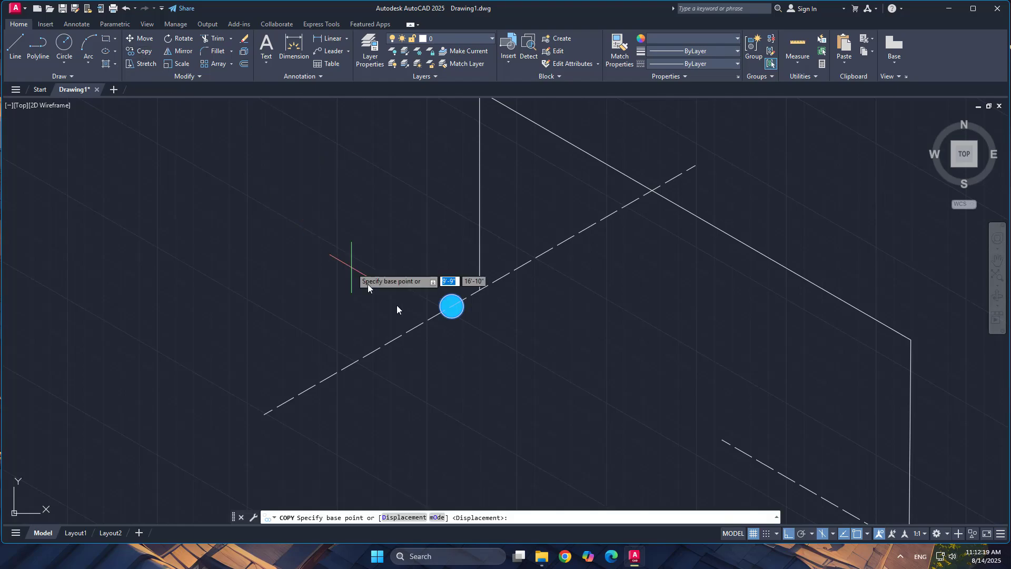
{"action": "left_click", "coordinate": [452, 306]}
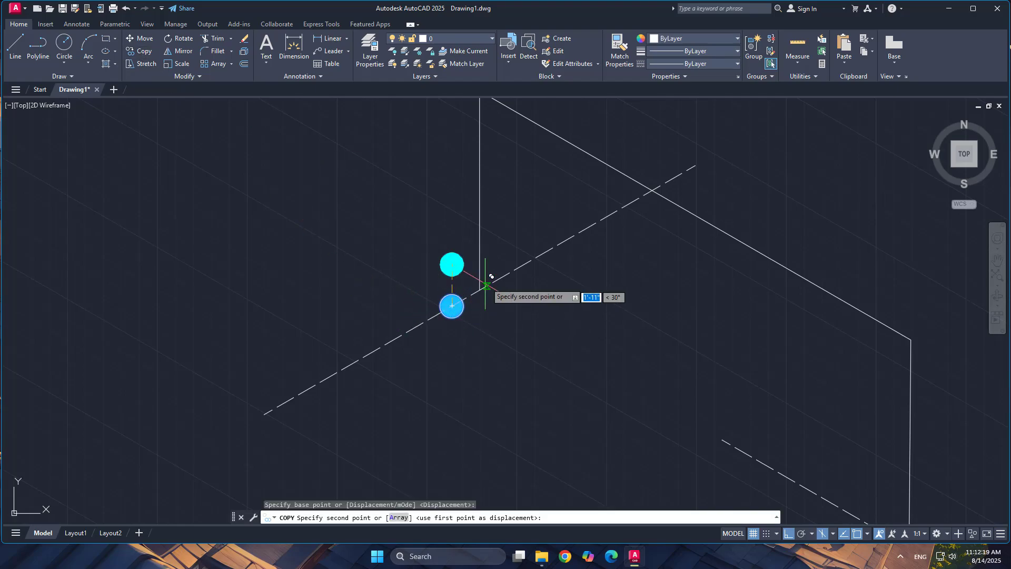
{"action": "left_click", "coordinate": [487, 232]}
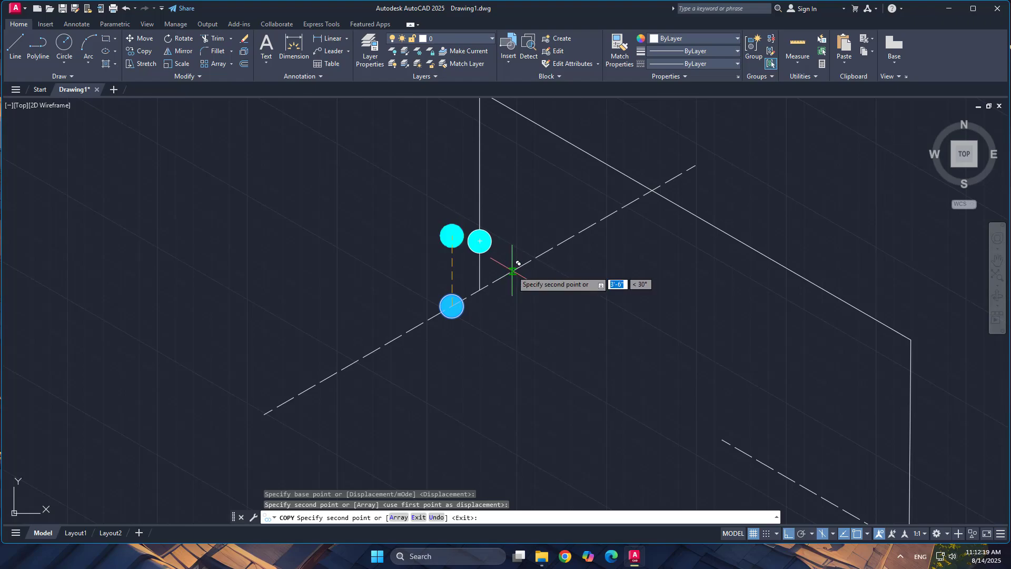
{"action": "left_click", "coordinate": [512, 272]}
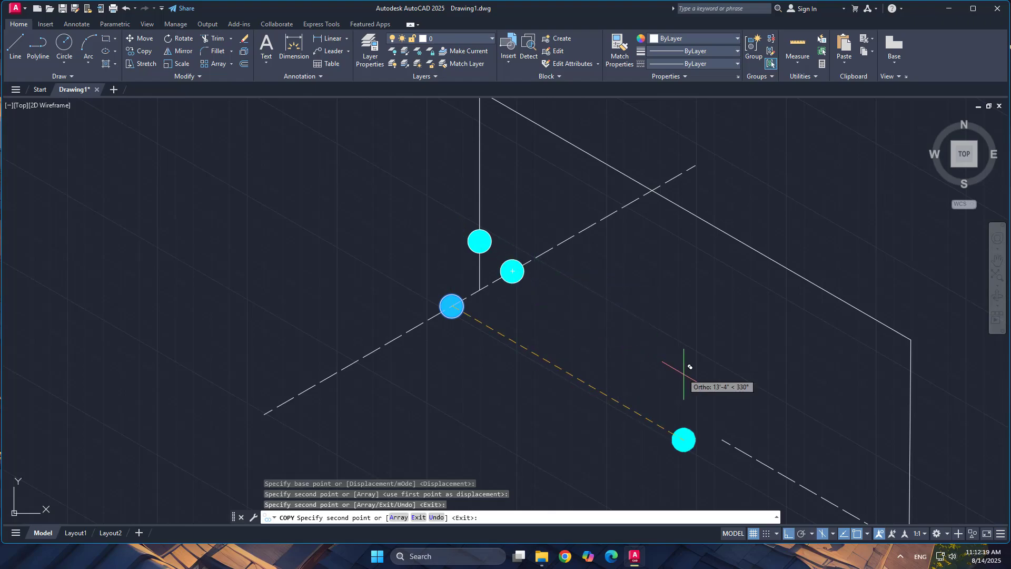
{"action": "scroll", "coordinate": [774, 387], "scroll_direction": "down", "scroll_amount": 2}
{"action": "middle_click_drag", "start_coordinate": [790, 400], "coordinate": [661, 299]}
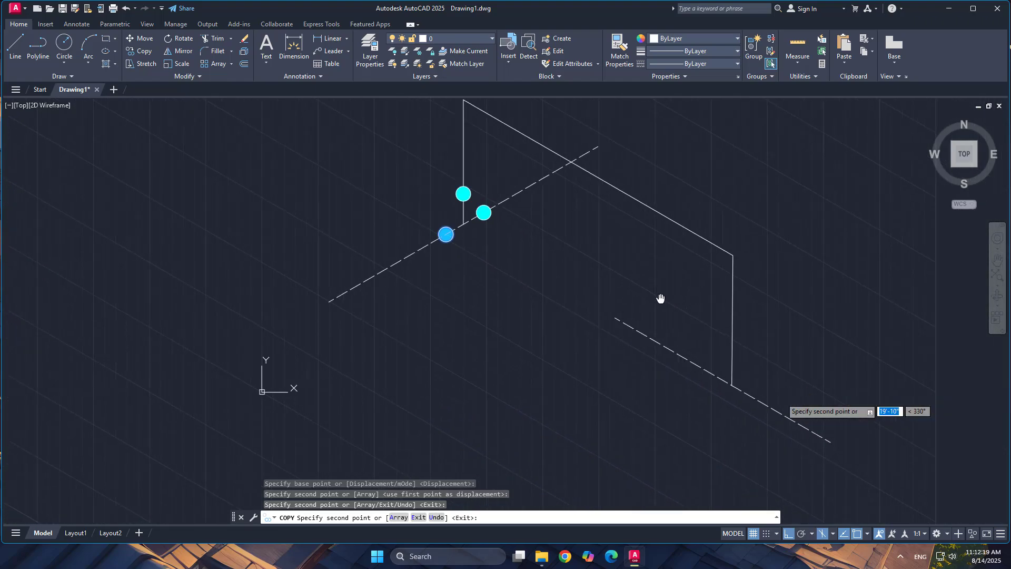
{"action": "key", "text": "Escape"}
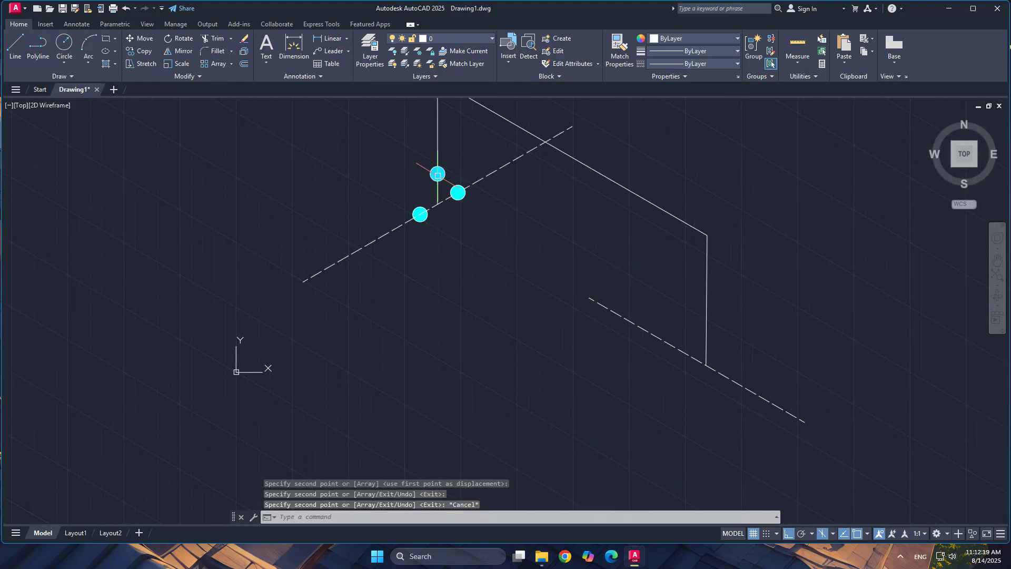
Draw a line through the pipe junction between the centres of the two weld dots on the dashed line, and switch to the top isoplane
{"action": "scroll", "coordinate": [438, 174], "scroll_direction": "up", "scroll_amount": 3}
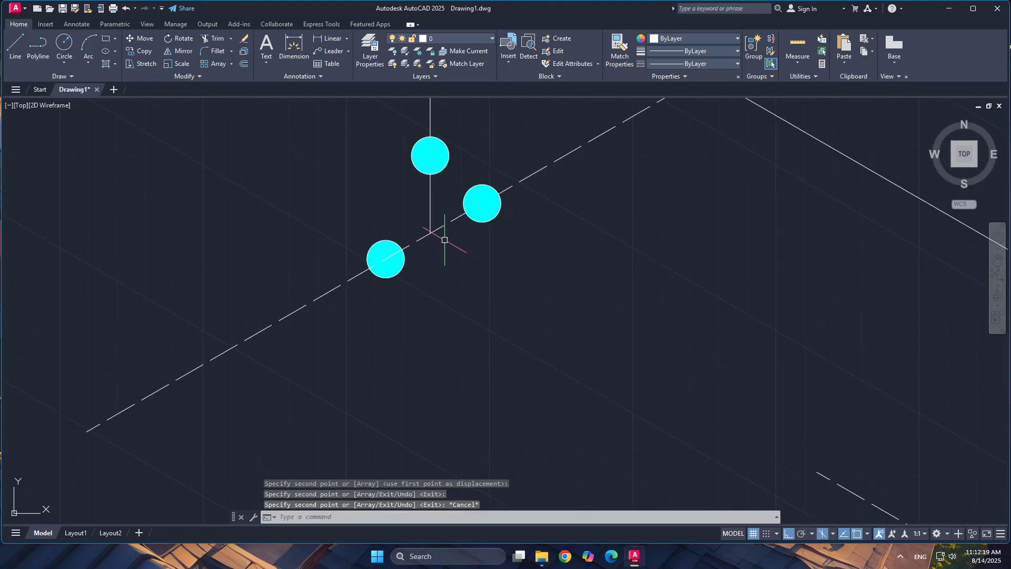
{"action": "left_click", "coordinate": [16, 46]}
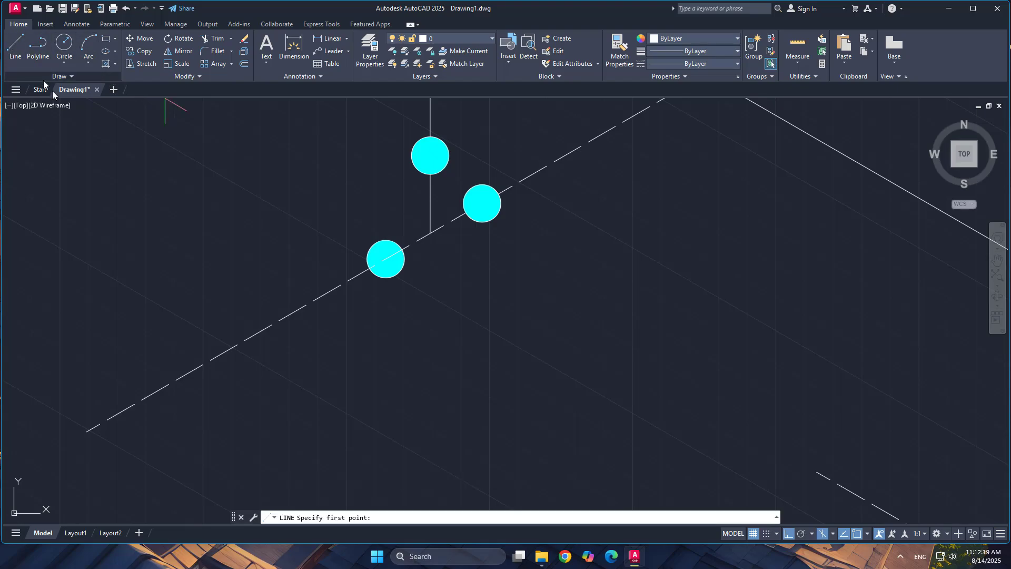
{"action": "left_click", "coordinate": [385, 259]}
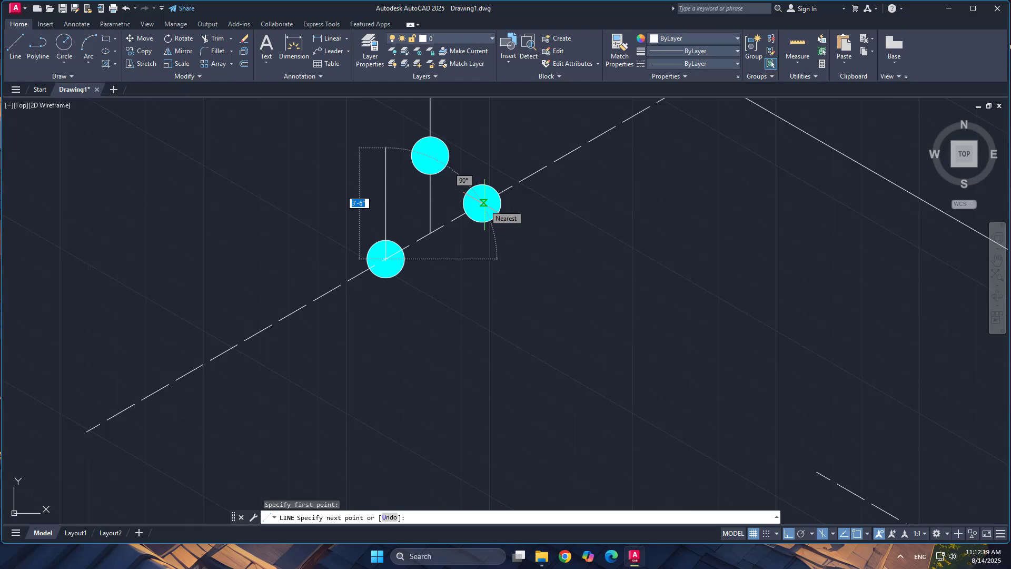
{"action": "left_click", "coordinate": [483, 203]}
{"action": "key", "text": "F5"}
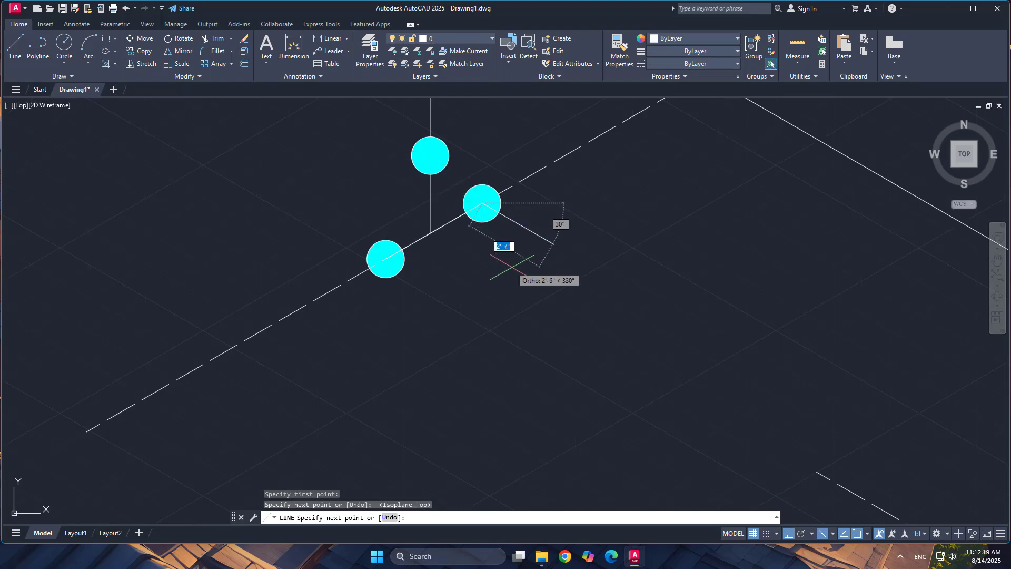
{"action": "key", "text": "Return"}
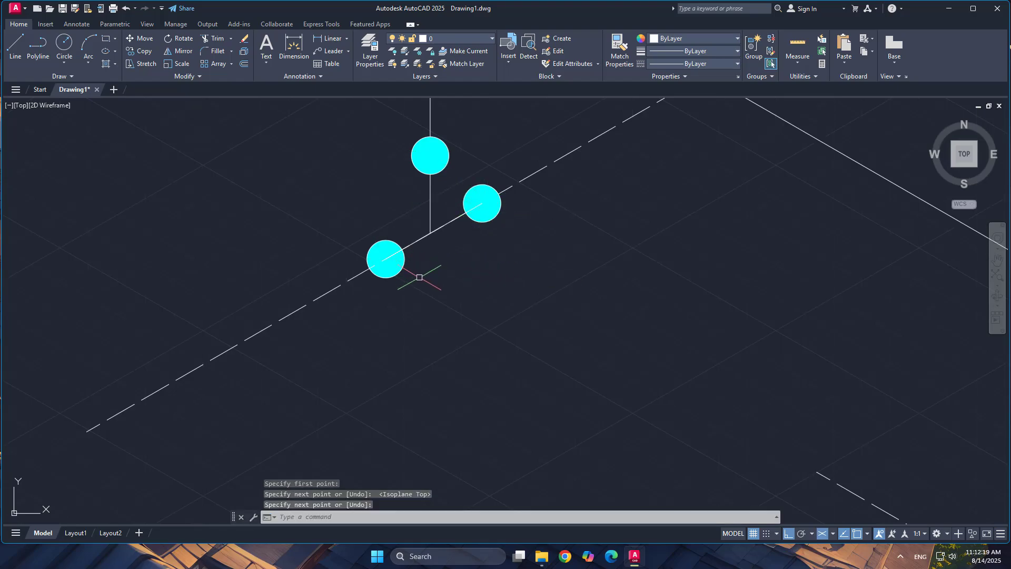
{"action": "left_click", "coordinate": [416, 278]}
{"action": "left_click", "coordinate": [395, 263]}
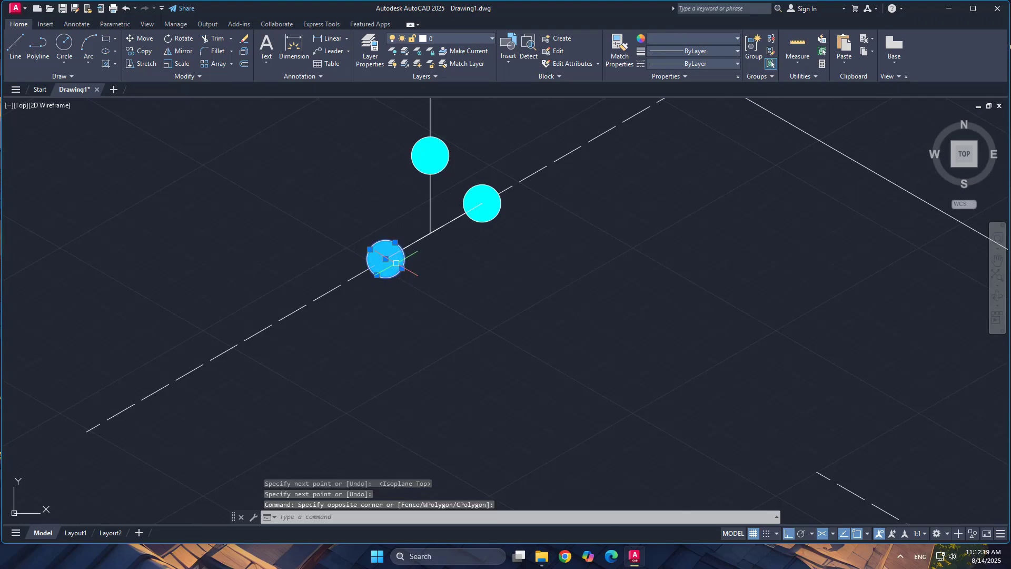
{"action": "left_click", "coordinate": [411, 244]}
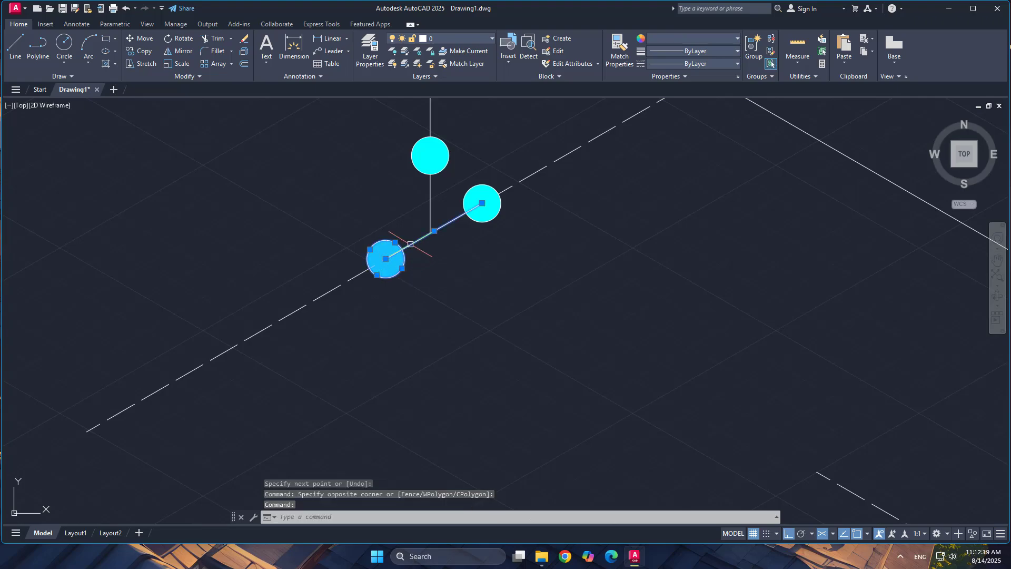
{"action": "left_click", "coordinate": [489, 230]}
{"action": "left_click", "coordinate": [453, 186]}
{"action": "left_click", "coordinate": [464, 161]}
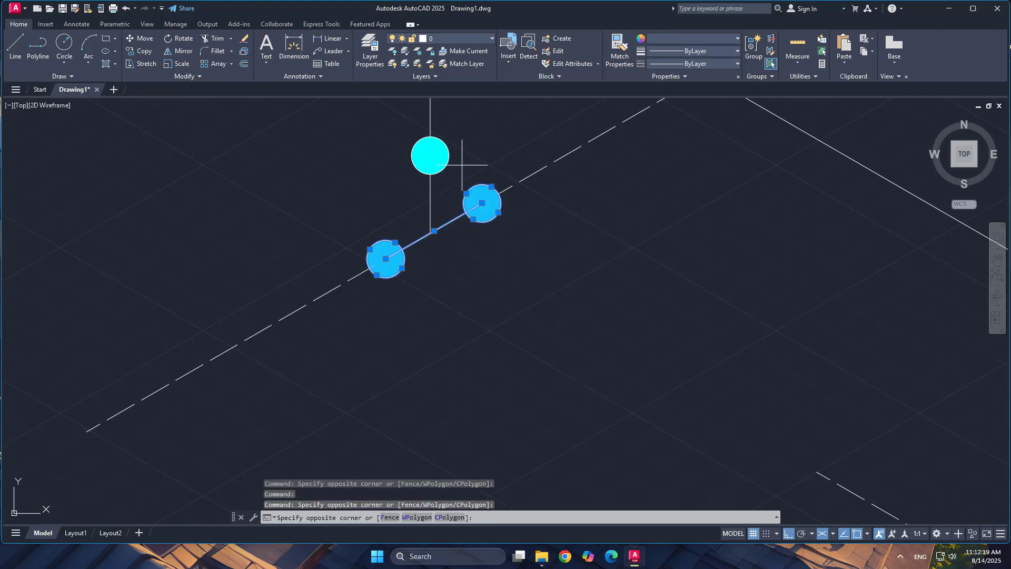
{"action": "left_click", "coordinate": [442, 147]}
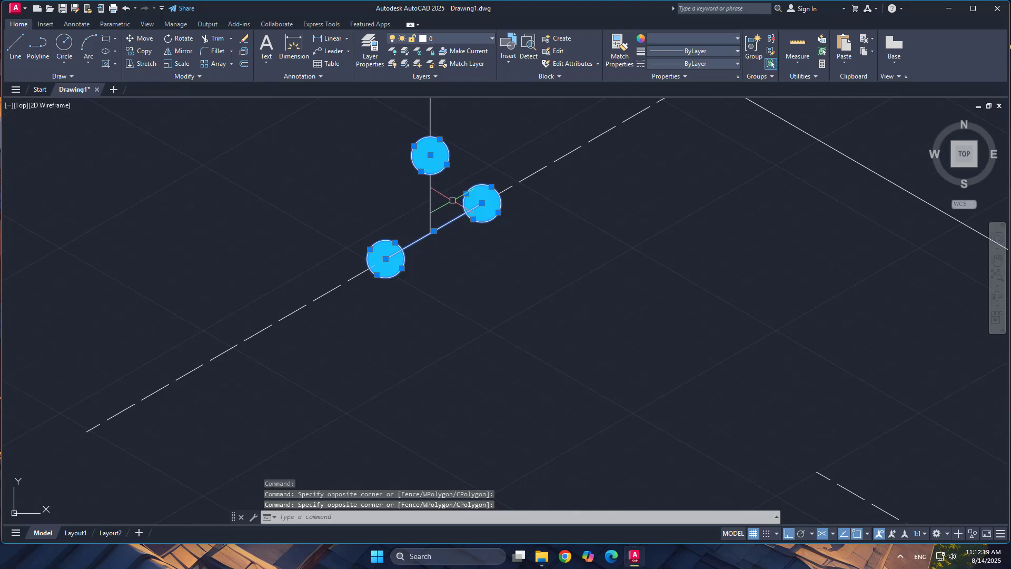
{"action": "key", "text": "Escape"}
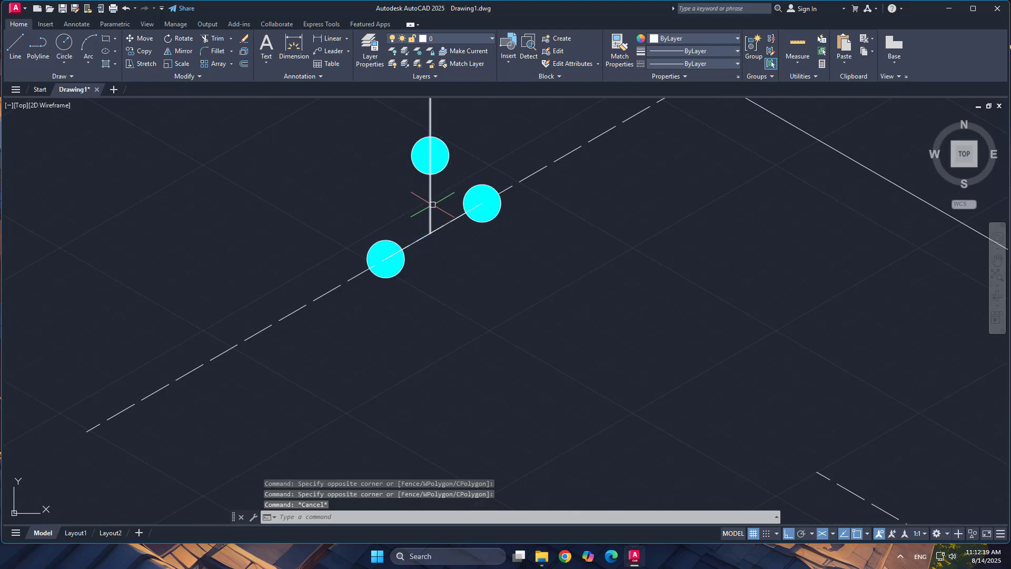
Create a new layer named Fittings, set its colour to red and close the layer manager
{"action": "left_click", "coordinate": [427, 234]}
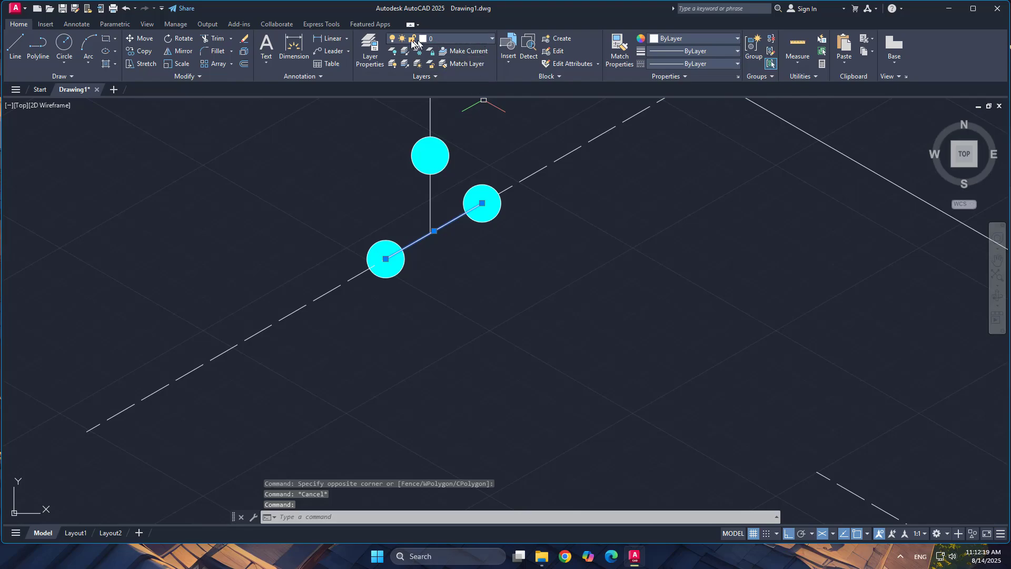
{"action": "left_click", "coordinate": [373, 50]}
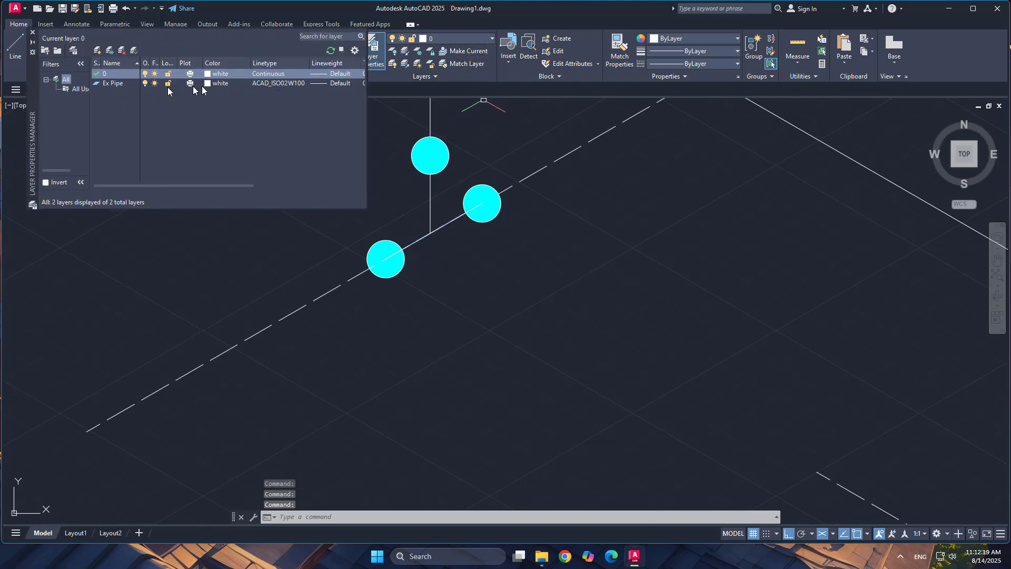
{"action": "left_click", "coordinate": [99, 51]}
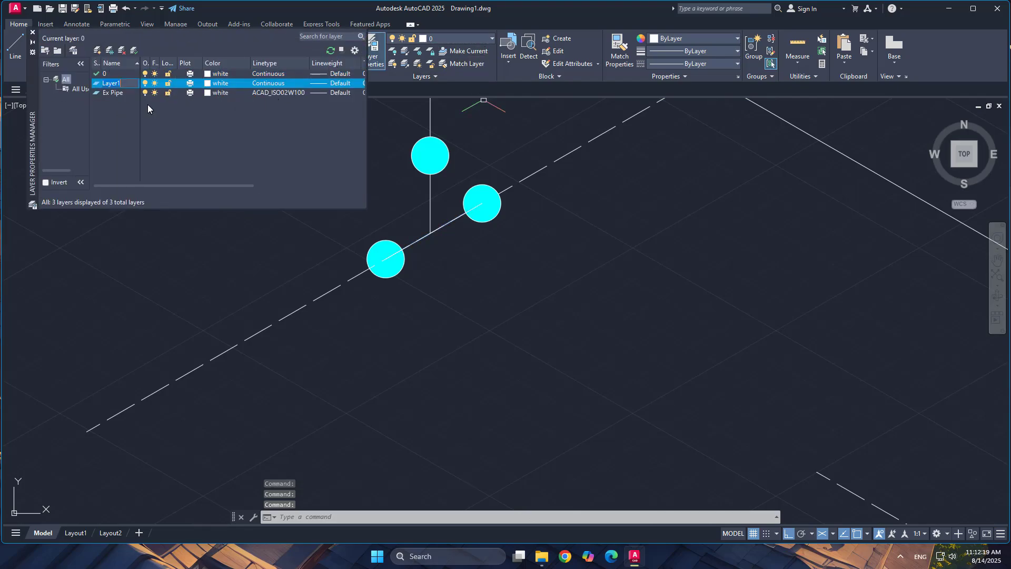
{"action": "type", "text": "Fit"}
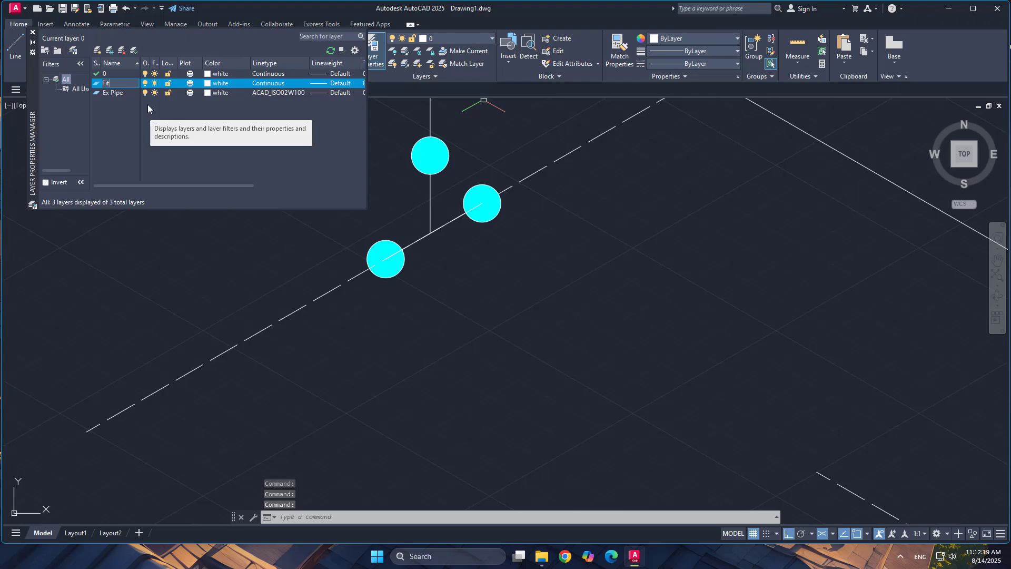
{"action": "type", "text": "tings"}
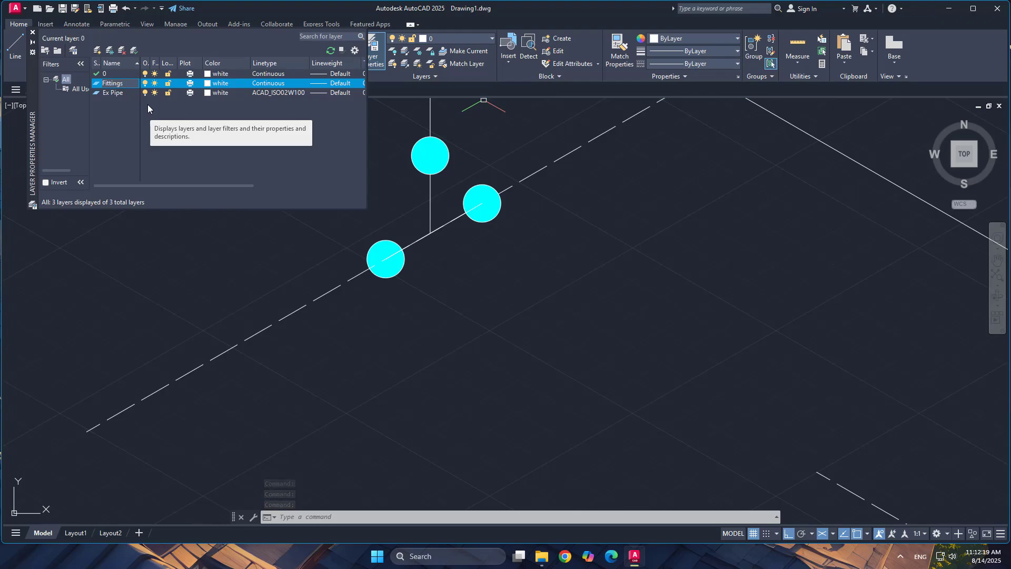
{"action": "left_click", "coordinate": [212, 86]}
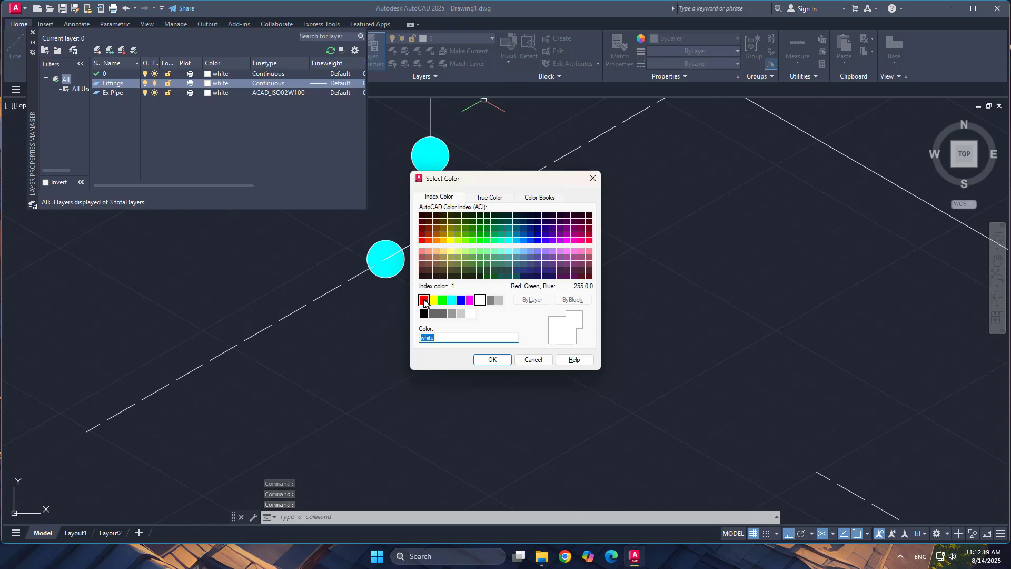
{"action": "left_click", "coordinate": [424, 300]}
{"action": "left_click", "coordinate": [498, 358]}
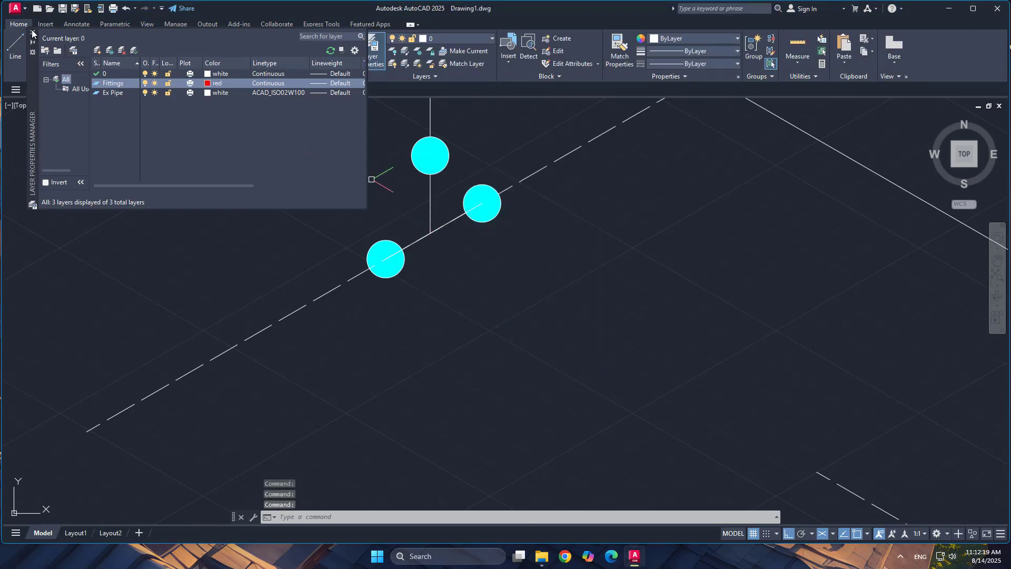
Move the short line between the two weld dots on the dashed pipe to the Fittings layer
{"action": "left_click", "coordinate": [430, 233]}
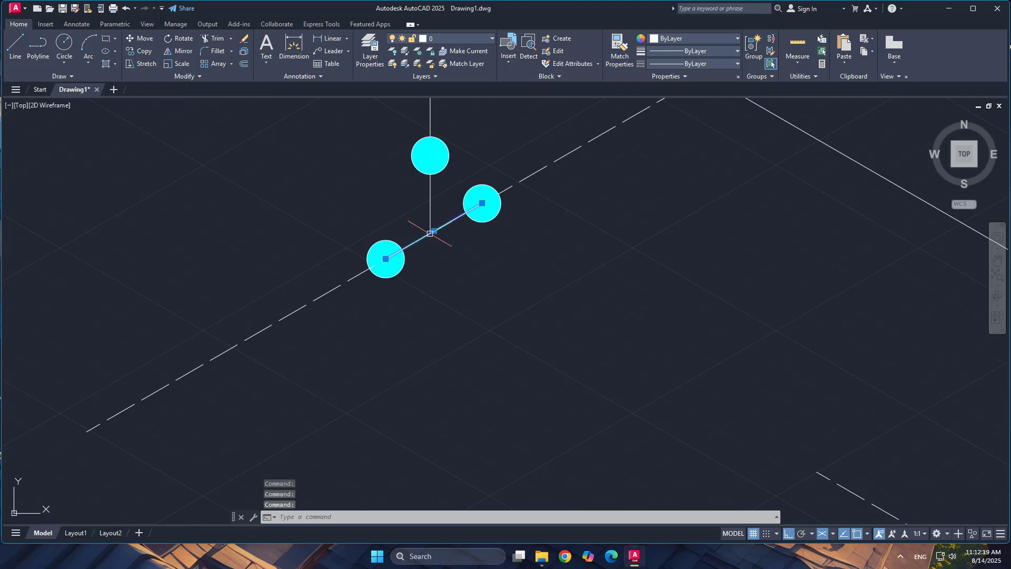
{"action": "left_click", "coordinate": [487, 39]}
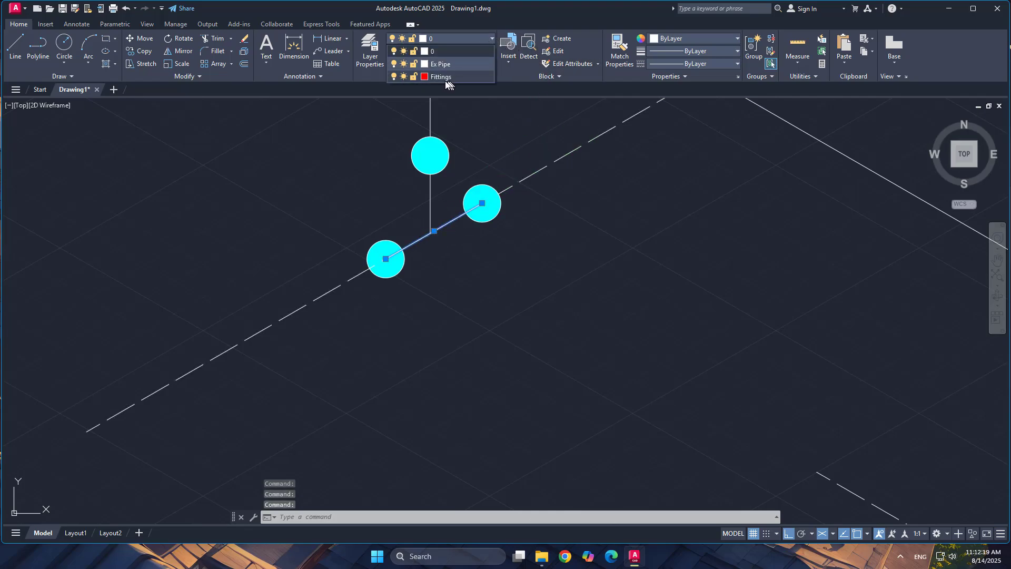
{"action": "left_click", "coordinate": [437, 76]}
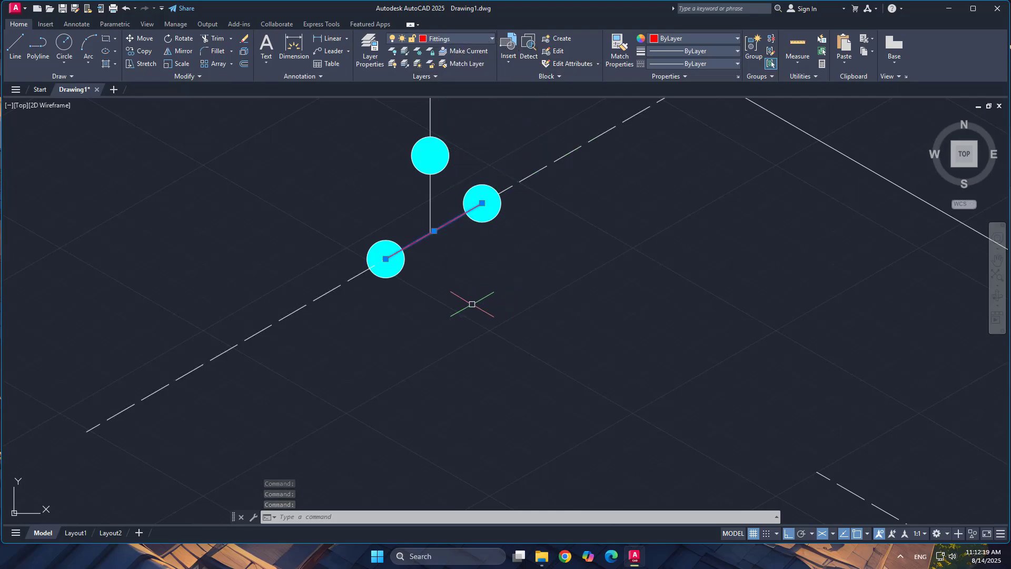
Draw a line from the centre of the weld dot on the vertical pipe down to the pipe junction
{"action": "key", "text": "Escape"}
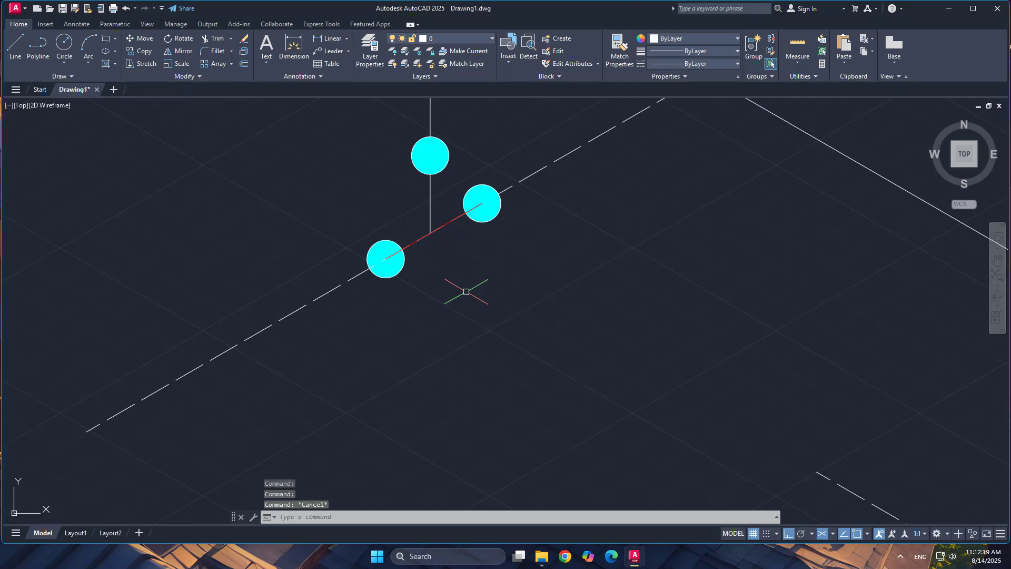
{"action": "type", "text": "l"}
{"action": "key", "text": "Return"}
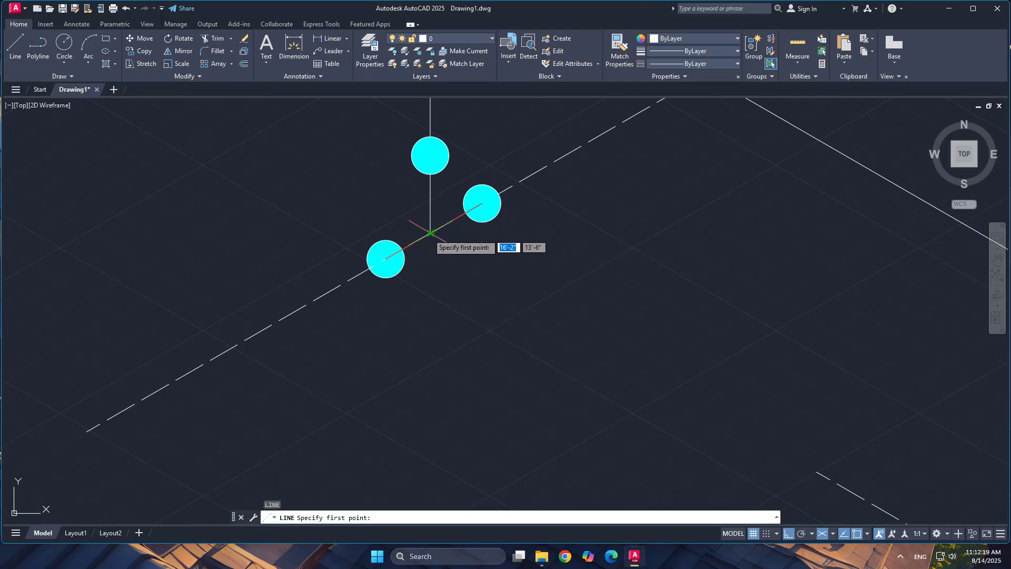
{"action": "left_click", "coordinate": [430, 197]}
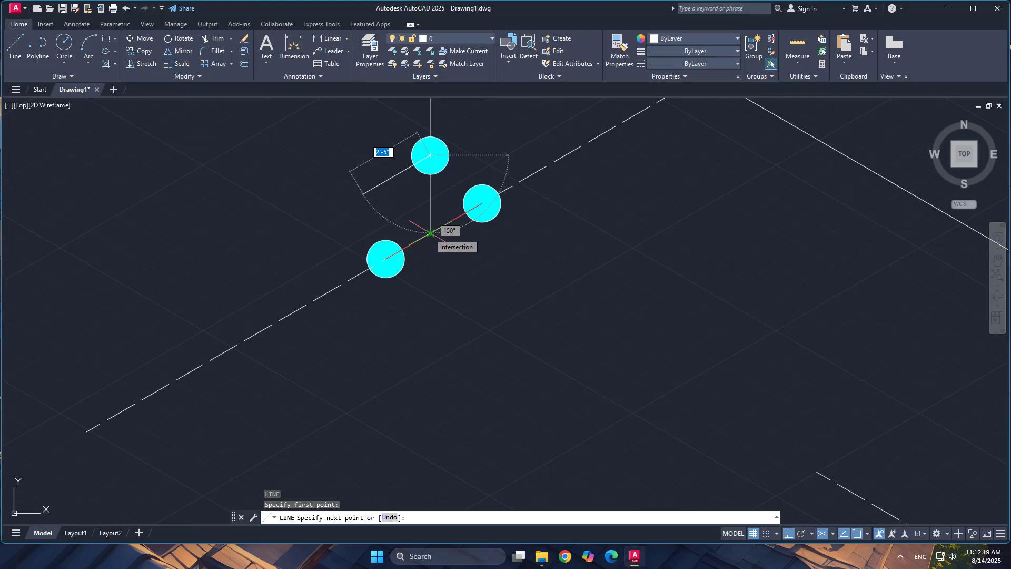
{"action": "scroll", "coordinate": [431, 232], "scroll_direction": "up", "scroll_amount": 5}
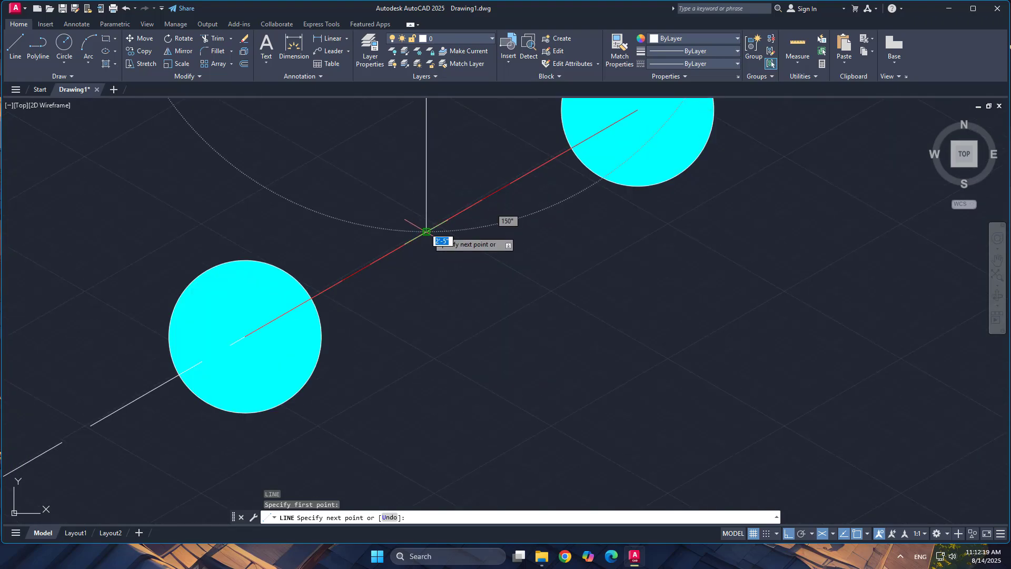
{"action": "left_click", "coordinate": [427, 231]}
{"action": "key", "text": "Return"}
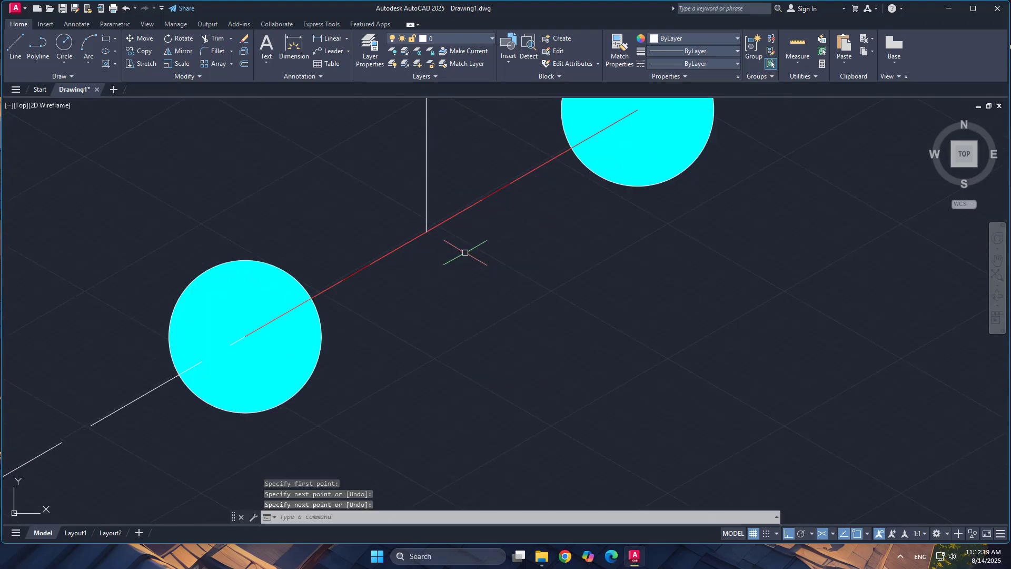
Move the short vertical line between the upper weld dot and the junction to the Fittings layer
{"action": "scroll", "coordinate": [463, 251], "scroll_direction": "down", "scroll_amount": 5}
{"action": "left_click", "coordinate": [466, 216]}
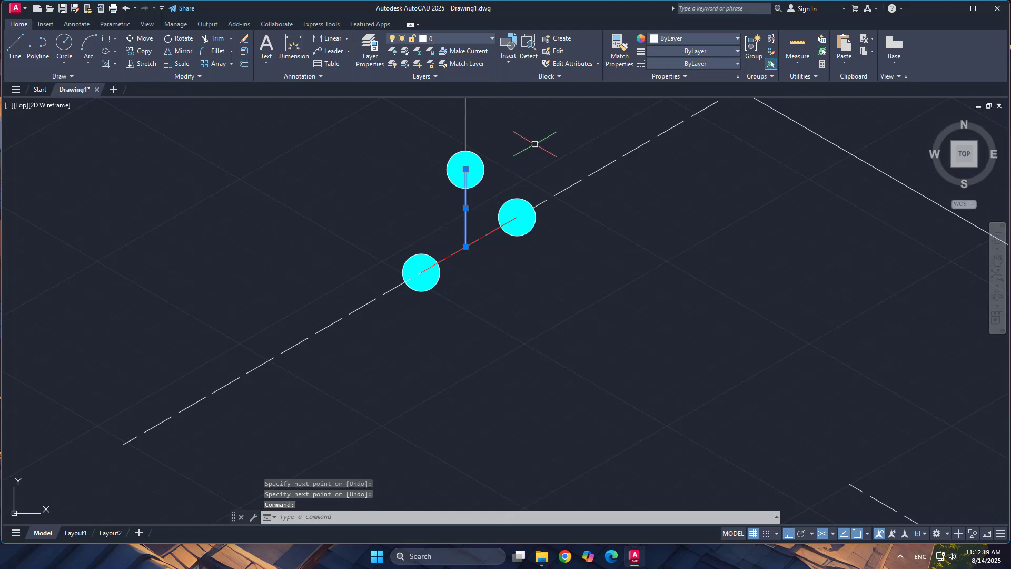
{"action": "left_click", "coordinate": [464, 39]}
{"action": "left_click", "coordinate": [448, 72]}
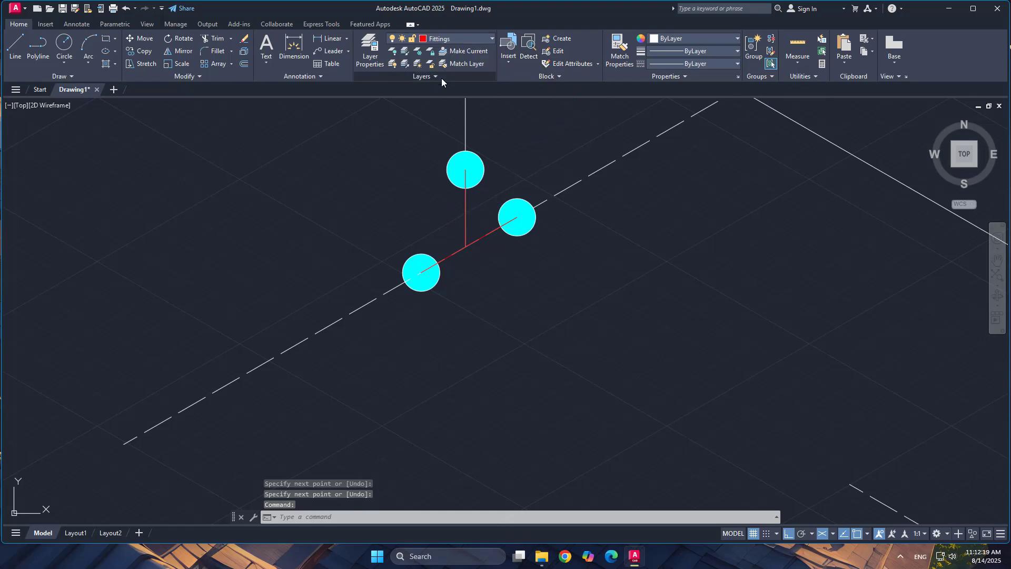
{"action": "key", "text": "Escape"}
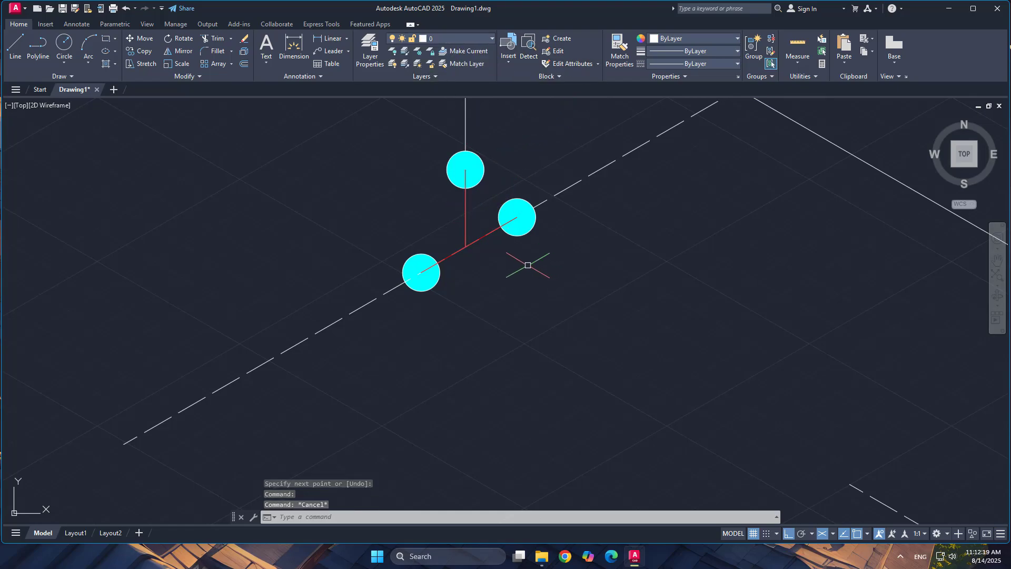
Move the three weld dots around the junction to the Fittings layer
{"action": "left_click", "coordinate": [461, 289]}
{"action": "left_click", "coordinate": [438, 280]}
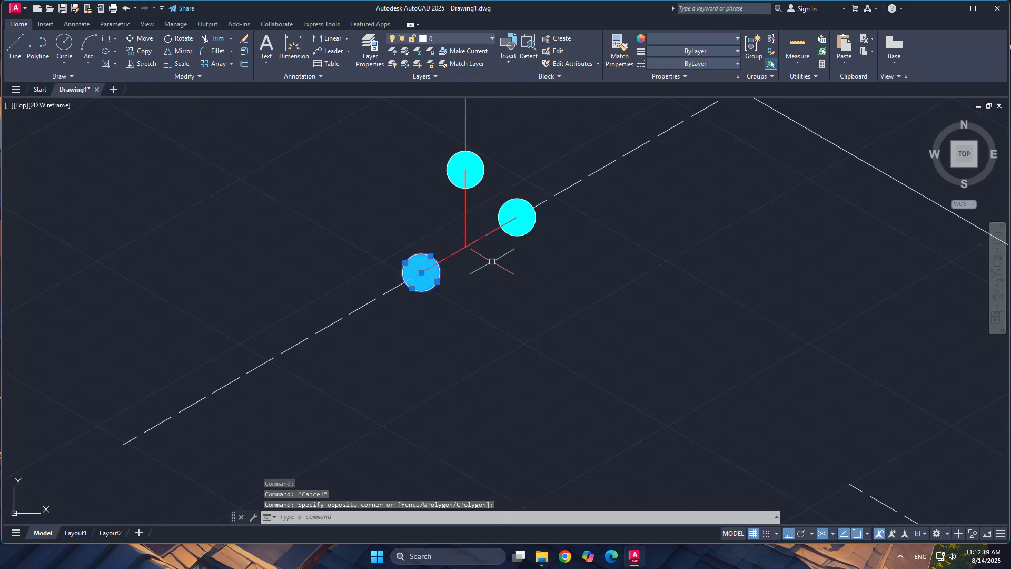
{"action": "left_click", "coordinate": [542, 256]}
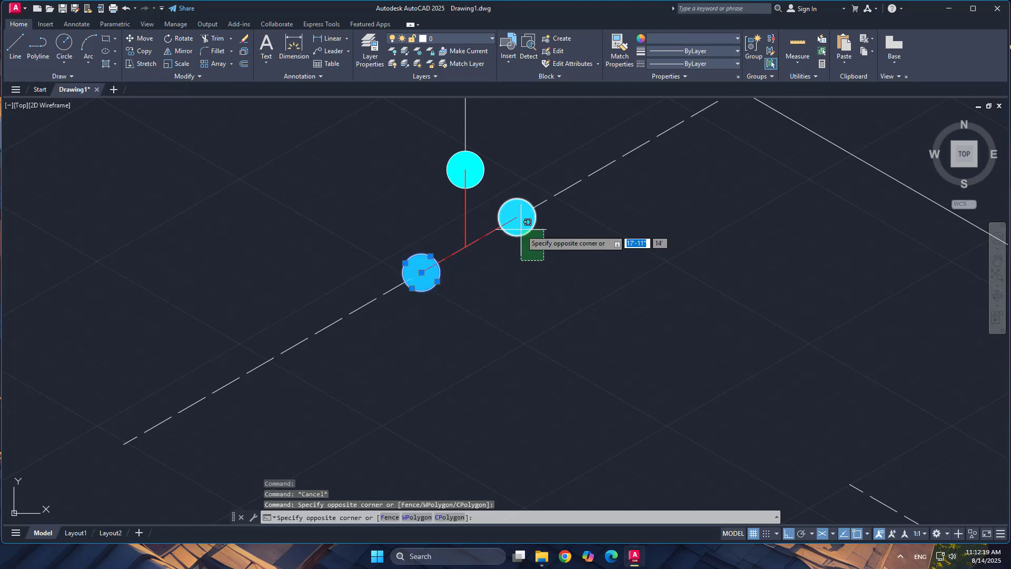
{"action": "left_click", "coordinate": [493, 200]}
{"action": "left_click", "coordinate": [507, 165]}
{"action": "left_click", "coordinate": [447, 158]}
{"action": "left_click", "coordinate": [458, 39]}
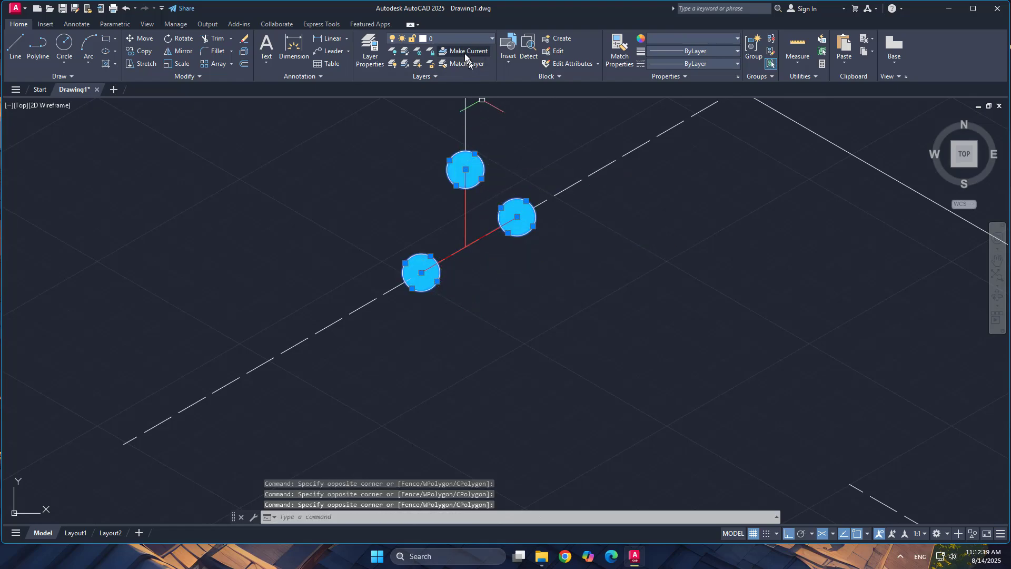
{"action": "left_click", "coordinate": [443, 64]}
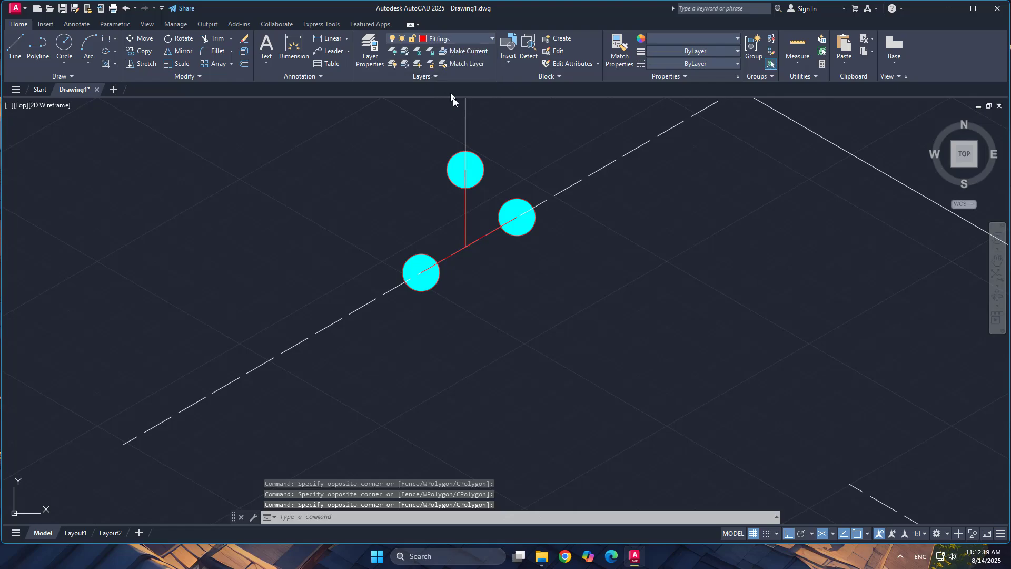
{"action": "key", "text": "Escape"}
{"action": "left_click", "coordinate": [424, 275]}
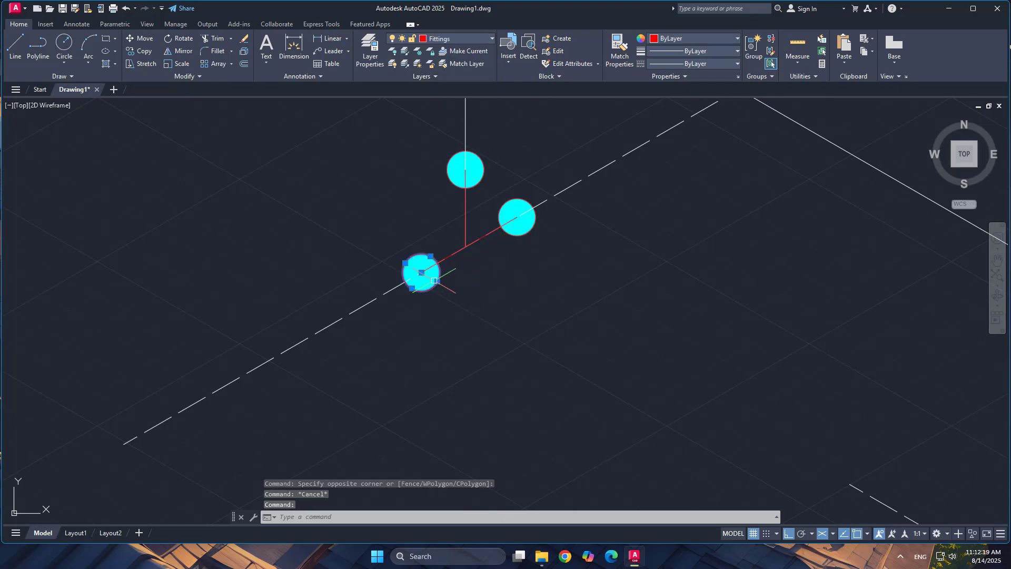
{"action": "left_click", "coordinate": [530, 224]}
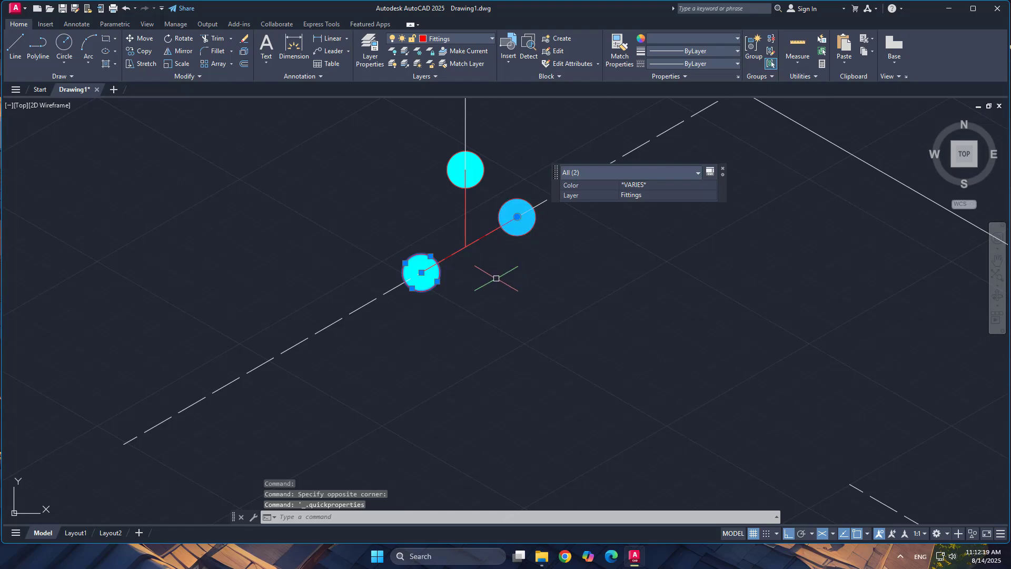
{"action": "key", "text": "Escape"}
{"action": "left_click", "coordinate": [427, 281]}
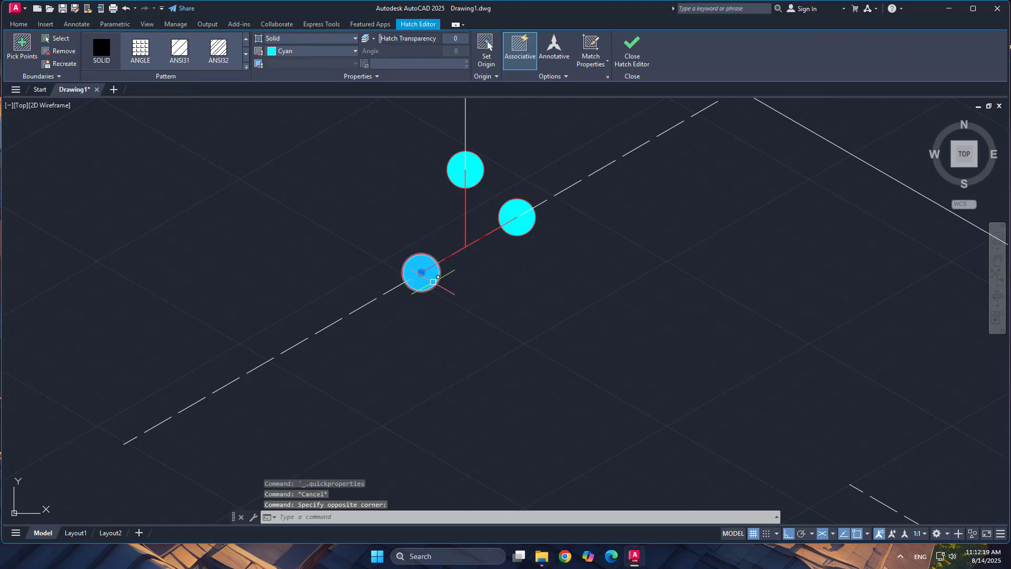
{"action": "left_click", "coordinate": [433, 283]}
{"action": "left_click", "coordinate": [427, 282]}
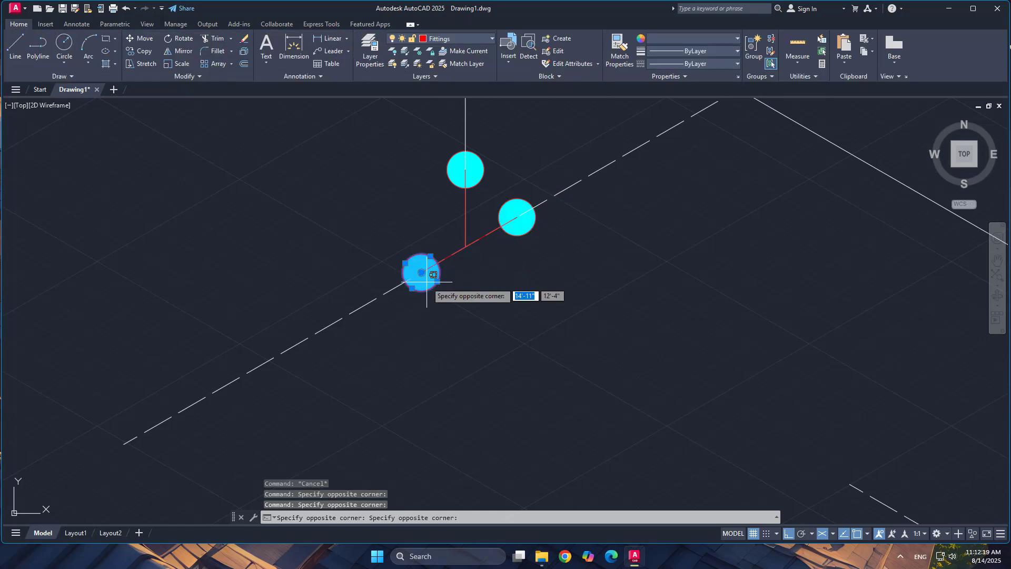
{"action": "left_click", "coordinate": [426, 282]}
{"action": "double_click", "coordinate": [426, 282]}
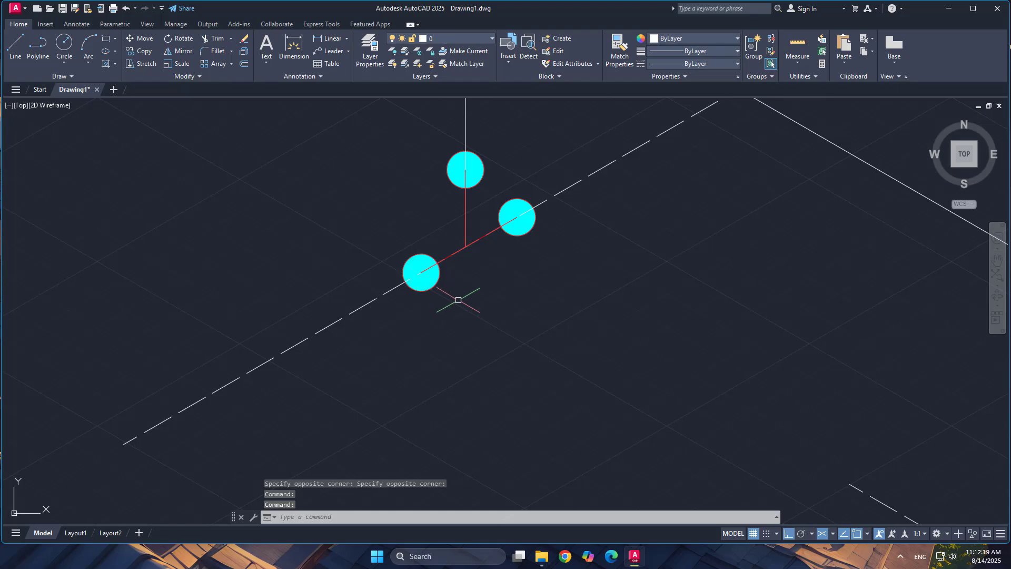
Set the solid fill colour of the weld dot southwest of the junction to Red
{"action": "left_click", "coordinate": [430, 281]}
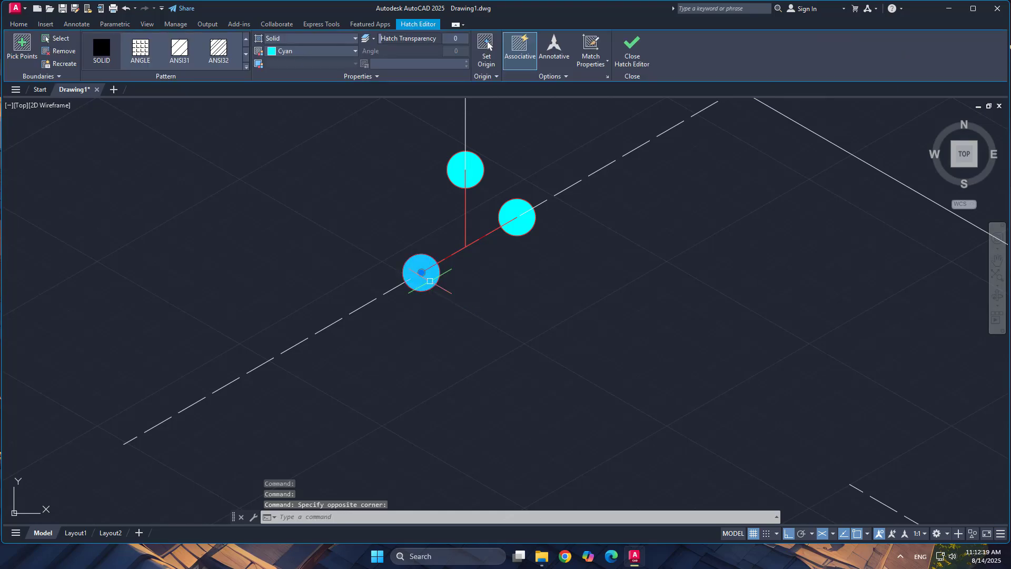
{"action": "left_click", "coordinate": [344, 51]}
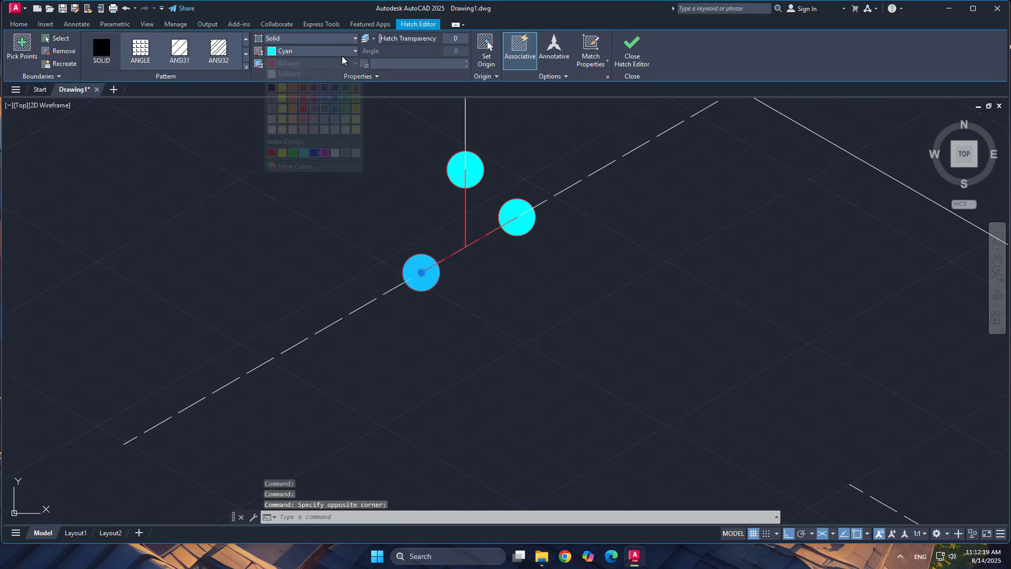
{"action": "left_click", "coordinate": [271, 153]}
{"action": "key", "text": "Escape"}
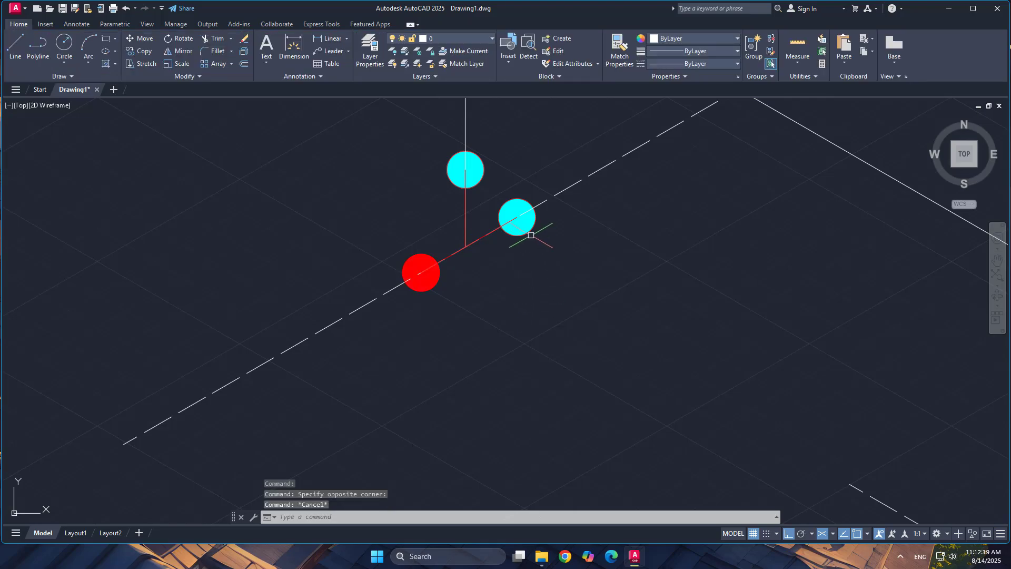
Set the solid fill of the other two weld dots, northeast of and above the junction, to Red
{"action": "left_click", "coordinate": [524, 224]}
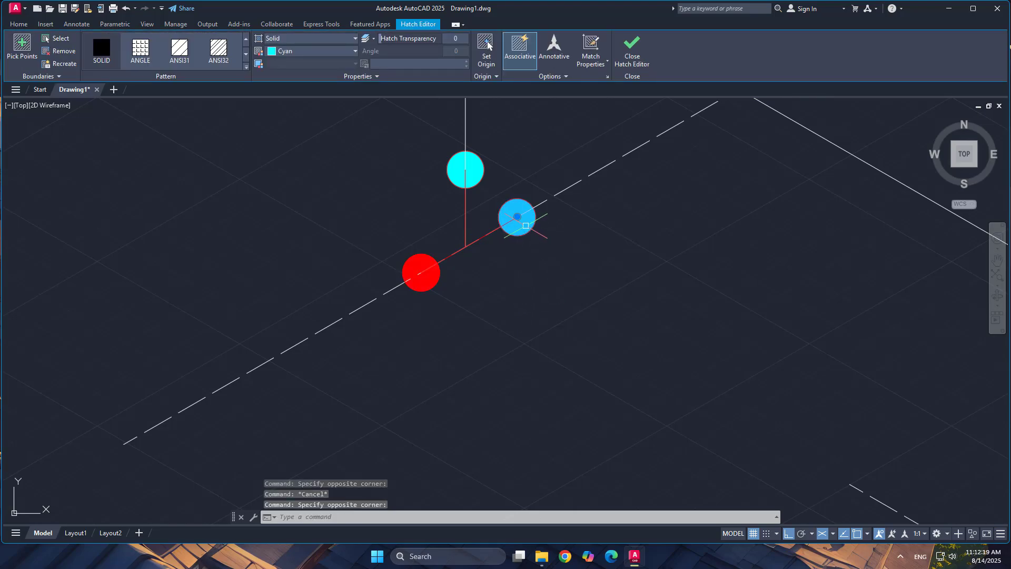
{"action": "left_click", "coordinate": [354, 50]}
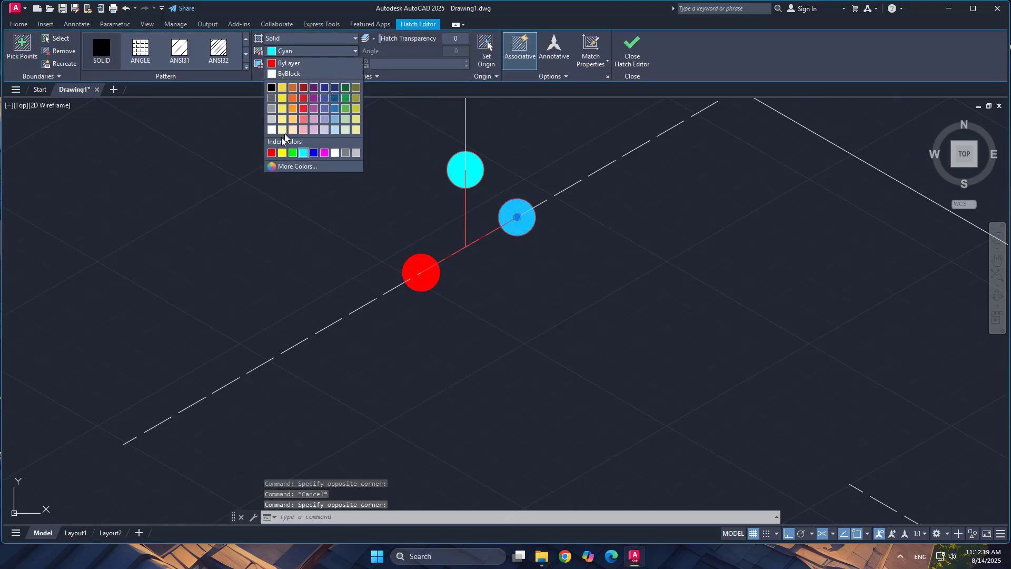
{"action": "left_click", "coordinate": [271, 152]}
{"action": "left_click", "coordinate": [474, 173]}
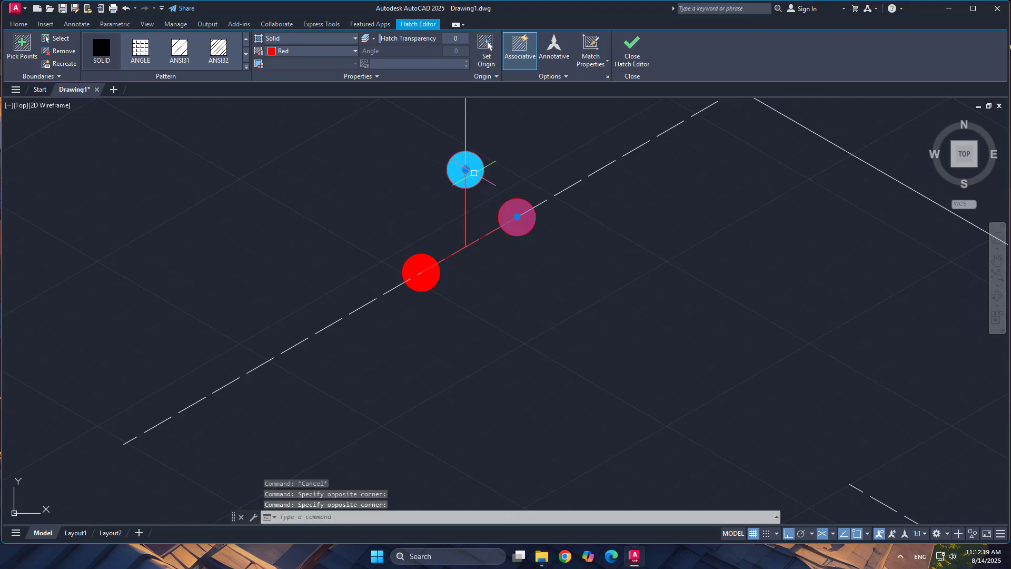
{"action": "left_click", "coordinate": [297, 51]}
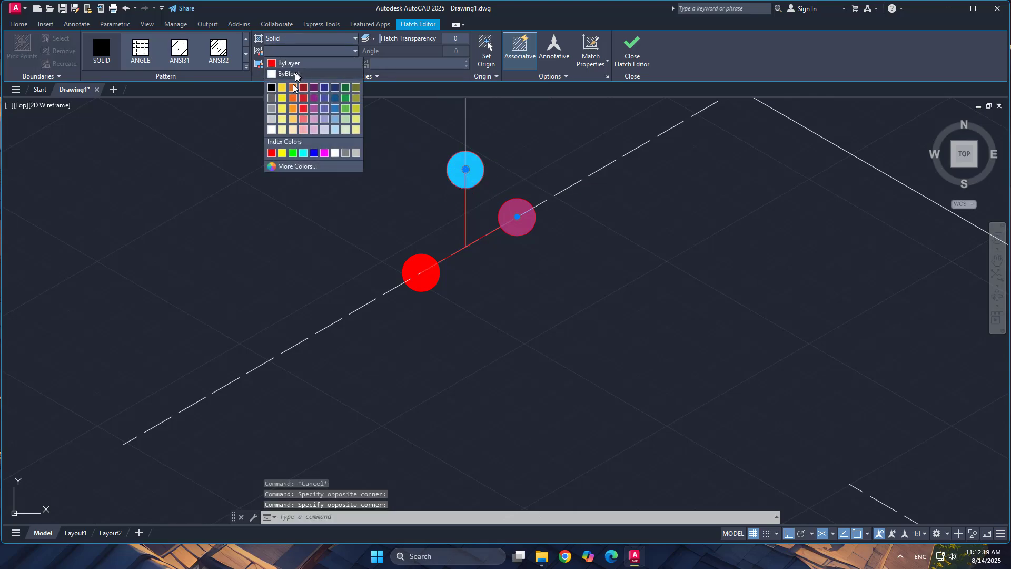
{"action": "left_click", "coordinate": [272, 153]}
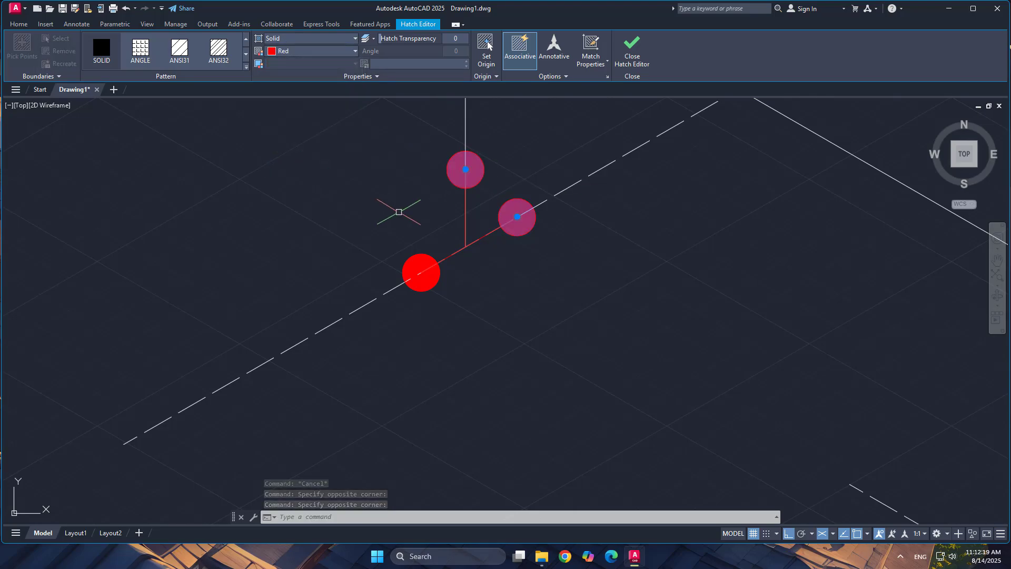
{"action": "key", "text": "ctrl+s"}
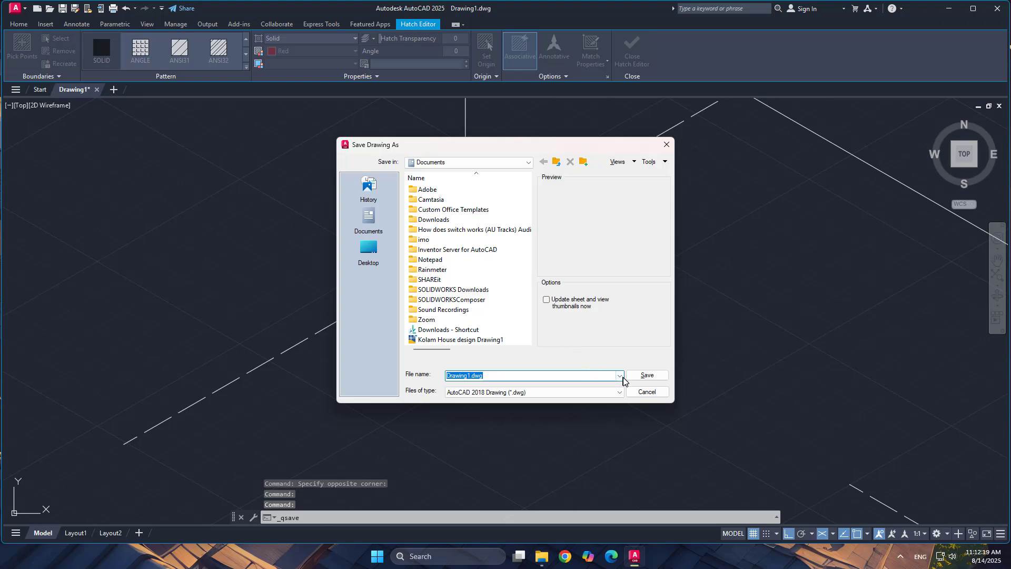
{"action": "left_click", "coordinate": [648, 392]}
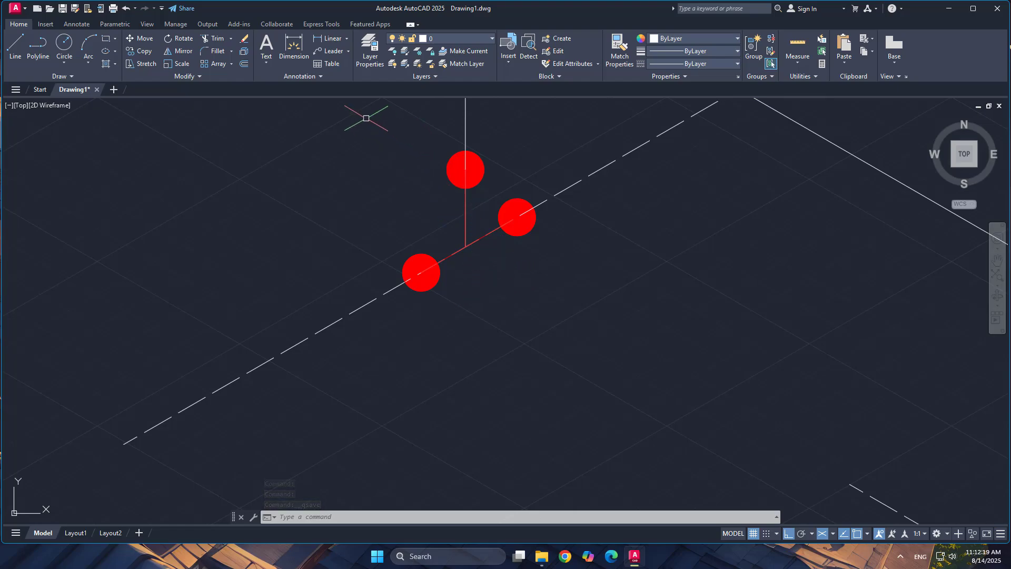
Try to join the three red weld dots and the two fitting lines at the junction
{"action": "left_click", "coordinate": [366, 118]}
{"action": "left_click", "coordinate": [614, 345]}
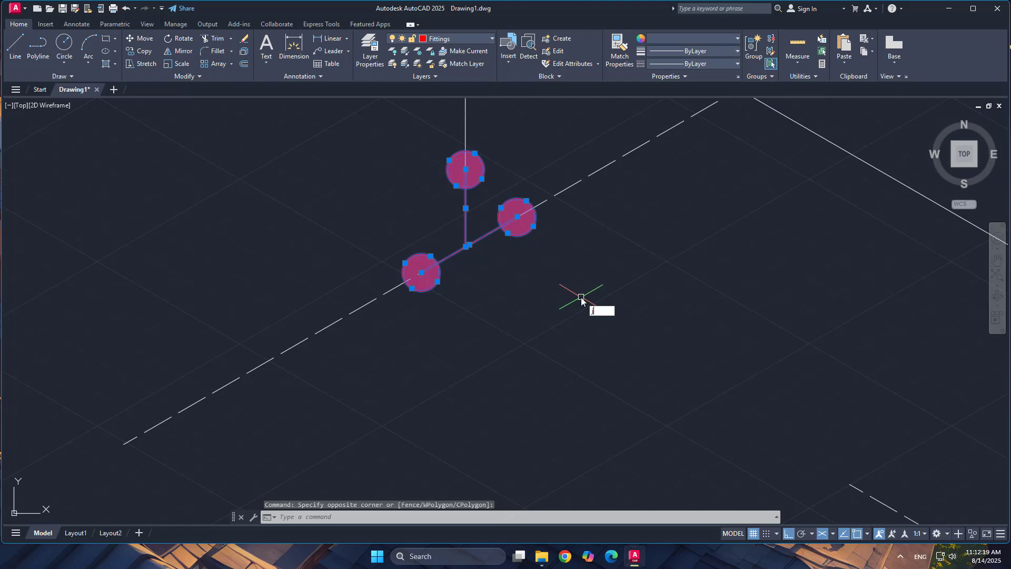
{"action": "key", "text": "Return"}
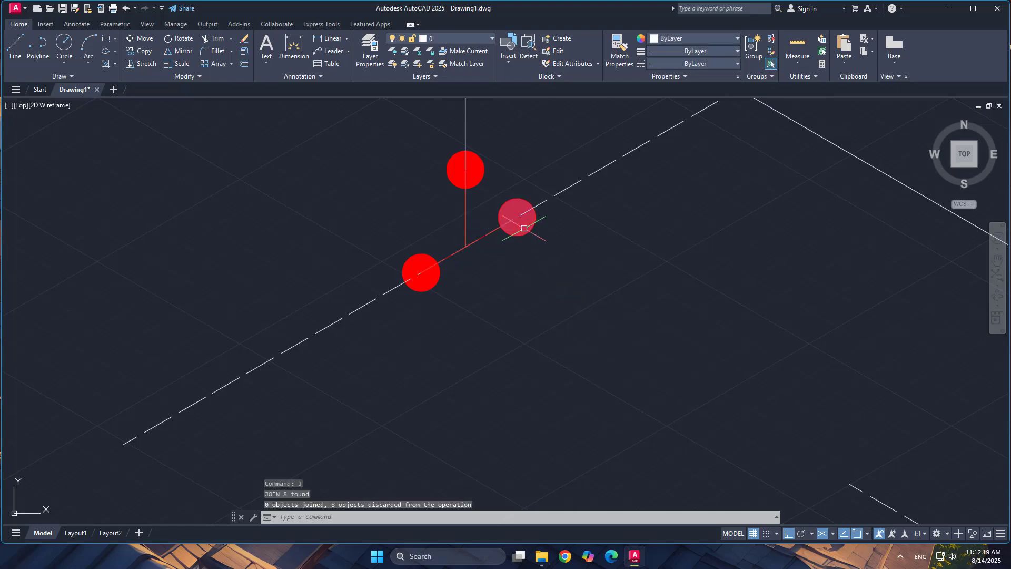
Copy the red weld dot above the junction onto both pipe legs beside each of the two upper corners, with Ortho off
{"action": "scroll", "coordinate": [525, 218], "scroll_direction": "down", "scroll_amount": 3}
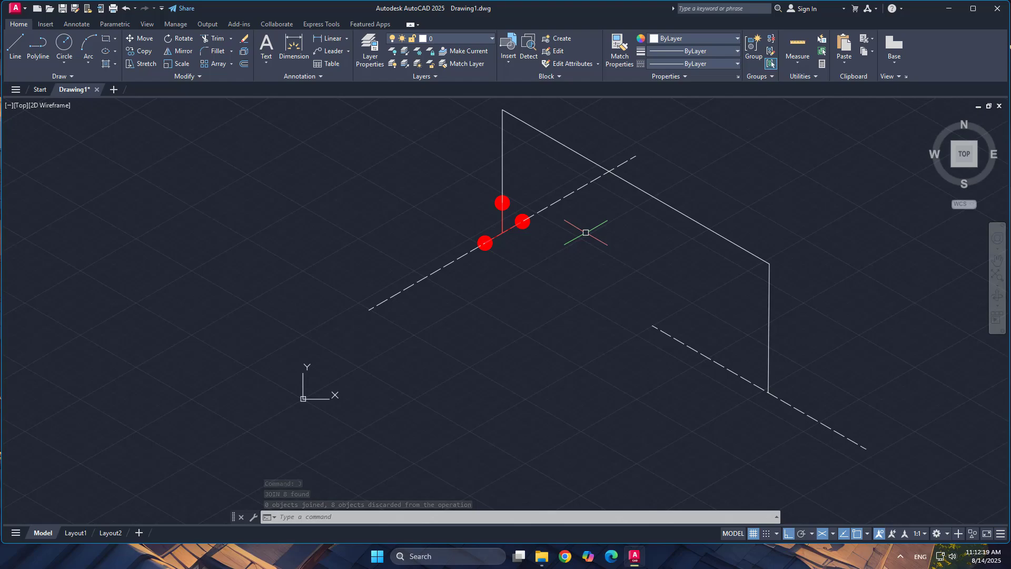
{"action": "middle_click_drag", "start_coordinate": [581, 231], "coordinate": [515, 278], "text": "shift"}
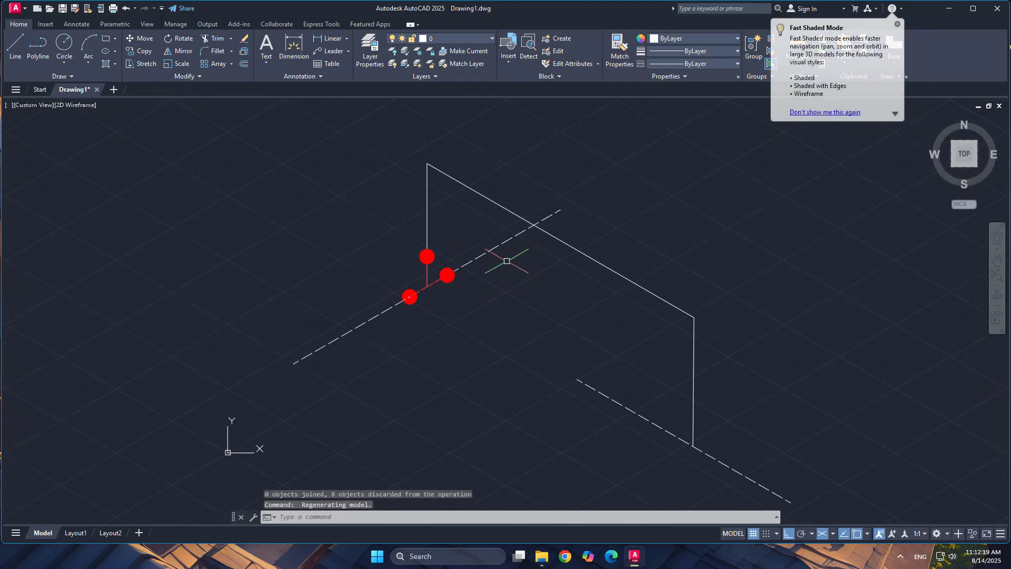
{"action": "scroll", "coordinate": [451, 173], "scroll_direction": "up", "scroll_amount": 2}
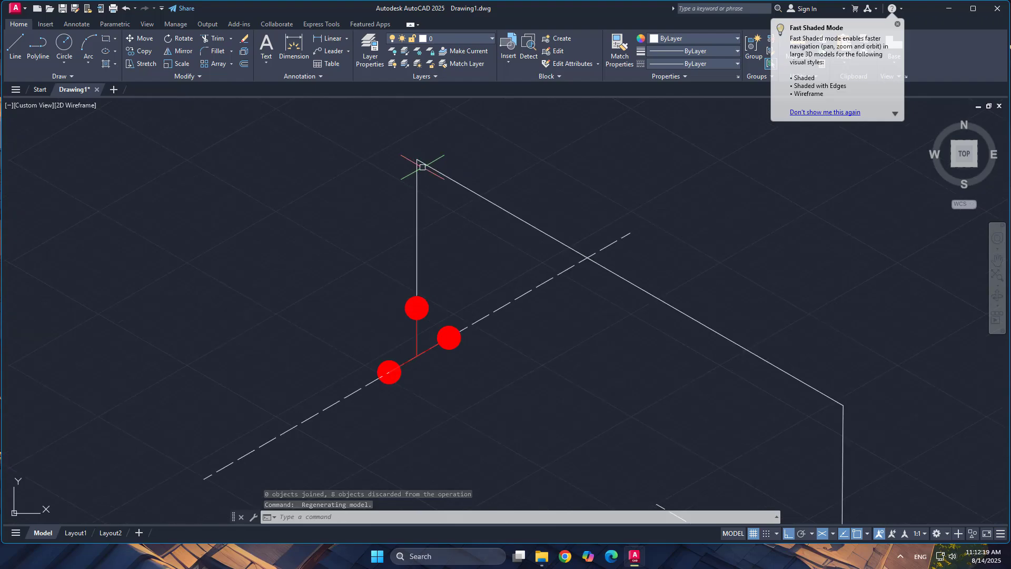
{"action": "left_click", "coordinate": [441, 310]}
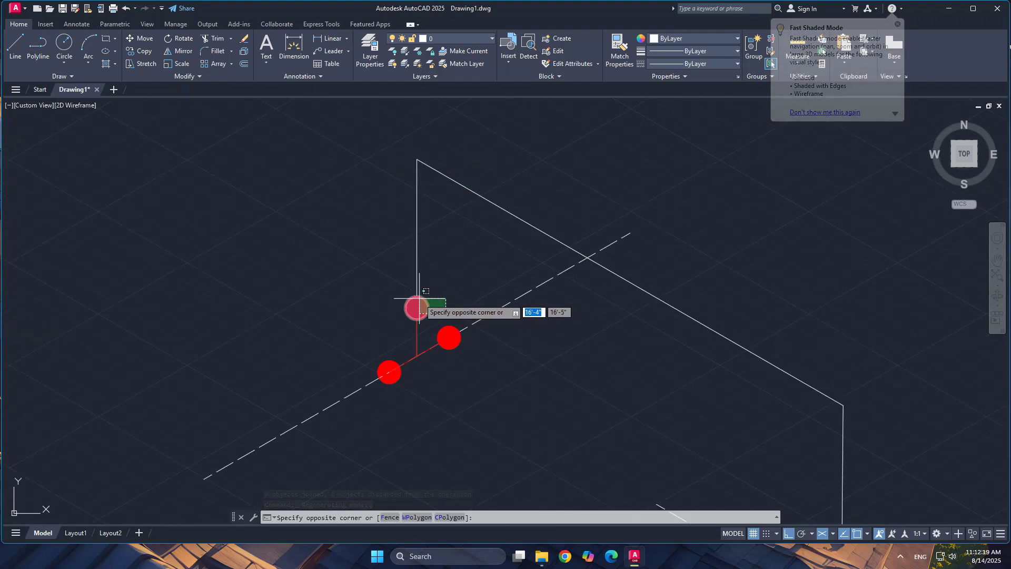
{"action": "left_click", "coordinate": [416, 307]}
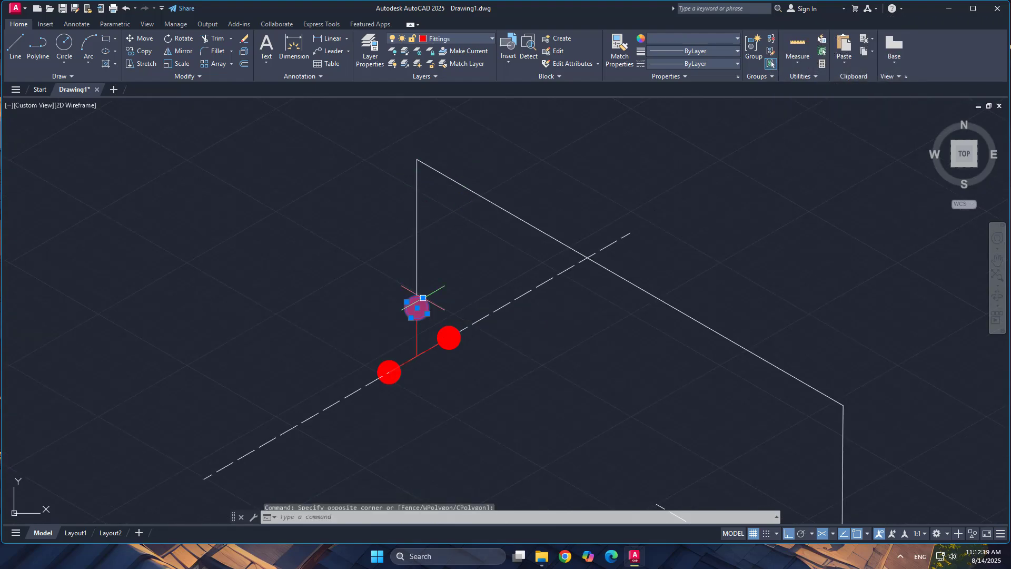
{"action": "left_click", "coordinate": [137, 52]}
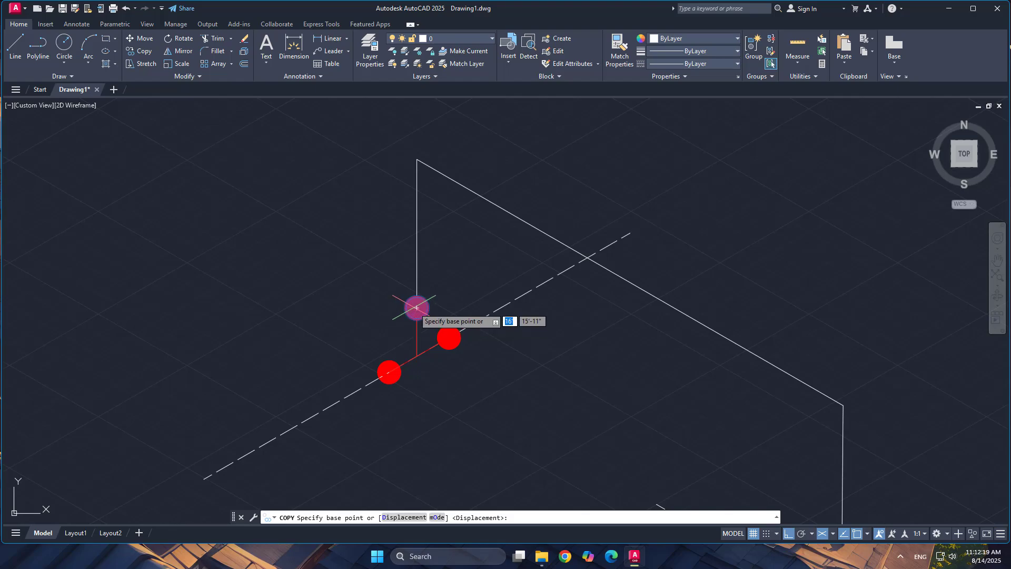
{"action": "left_click", "coordinate": [416, 308]}
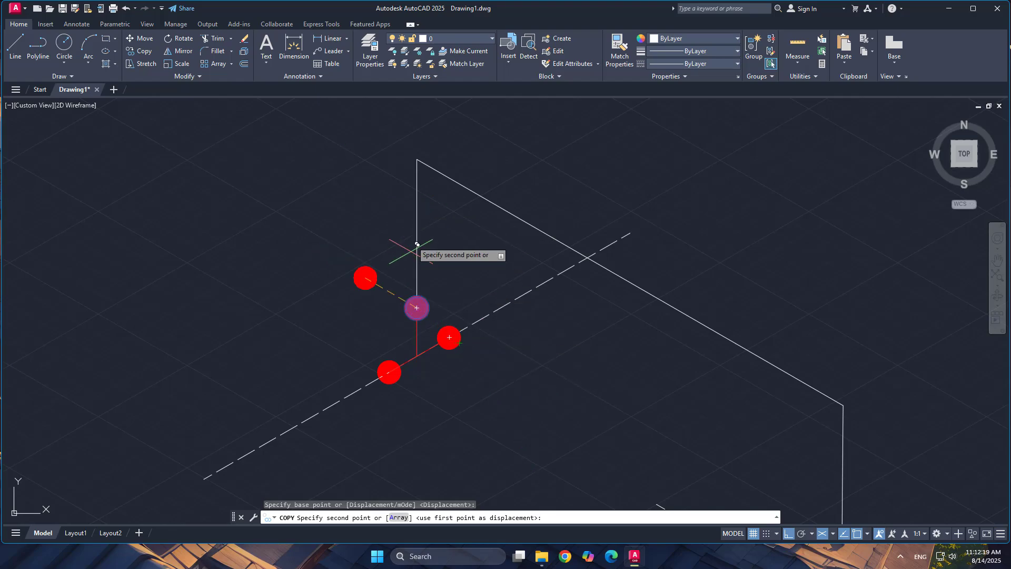
{"action": "left_click", "coordinate": [789, 534]}
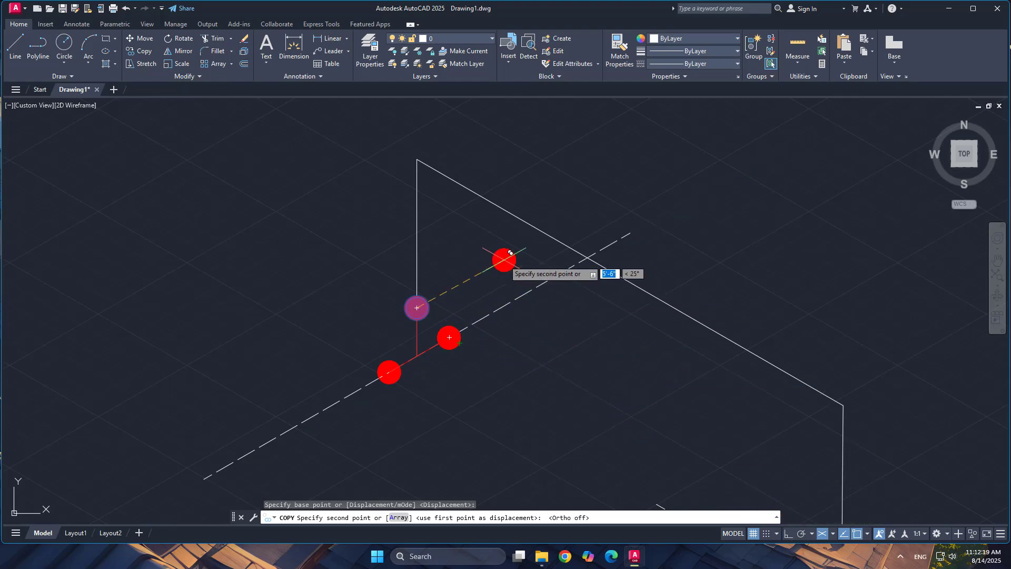
{"action": "left_click", "coordinate": [417, 190]}
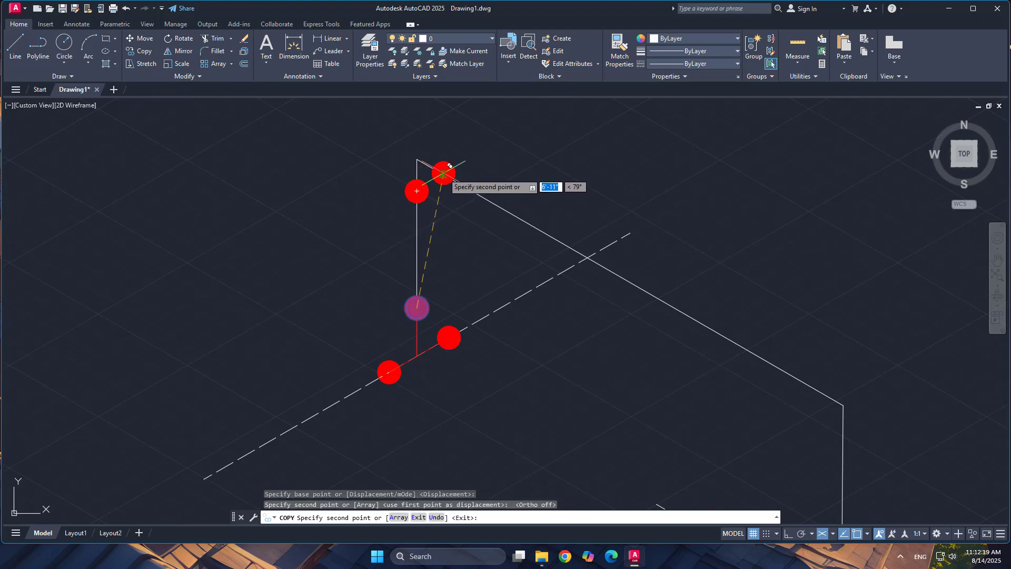
{"action": "left_click", "coordinate": [443, 174]}
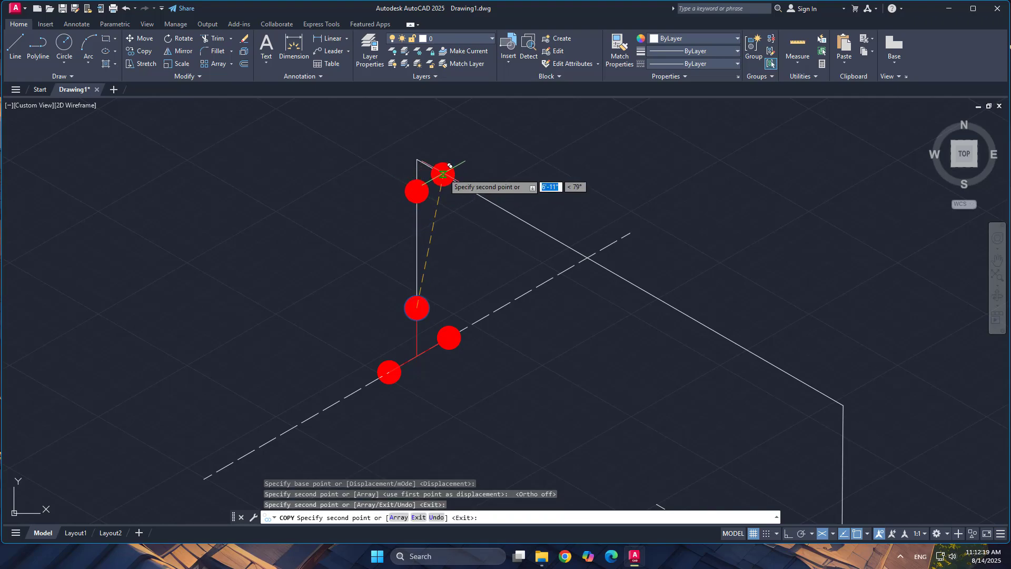
{"action": "left_click", "coordinate": [814, 388]}
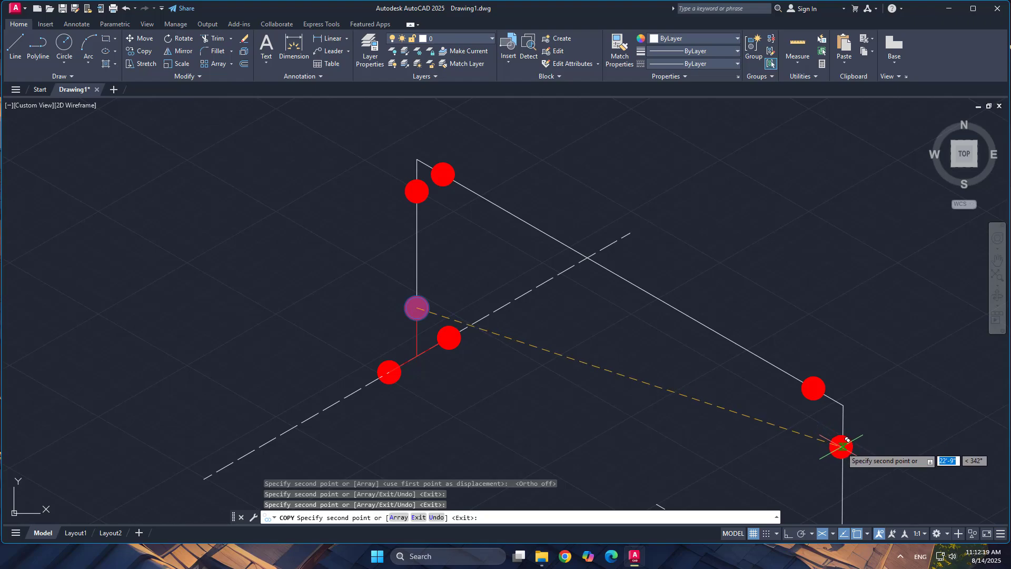
{"action": "left_click", "coordinate": [843, 446]}
Place three more copies of the weld dot around the lower-right junction: one on each side along the dashed pipe and one on the vertical pipe
{"action": "scroll", "coordinate": [791, 454], "scroll_direction": "down", "scroll_amount": 2}
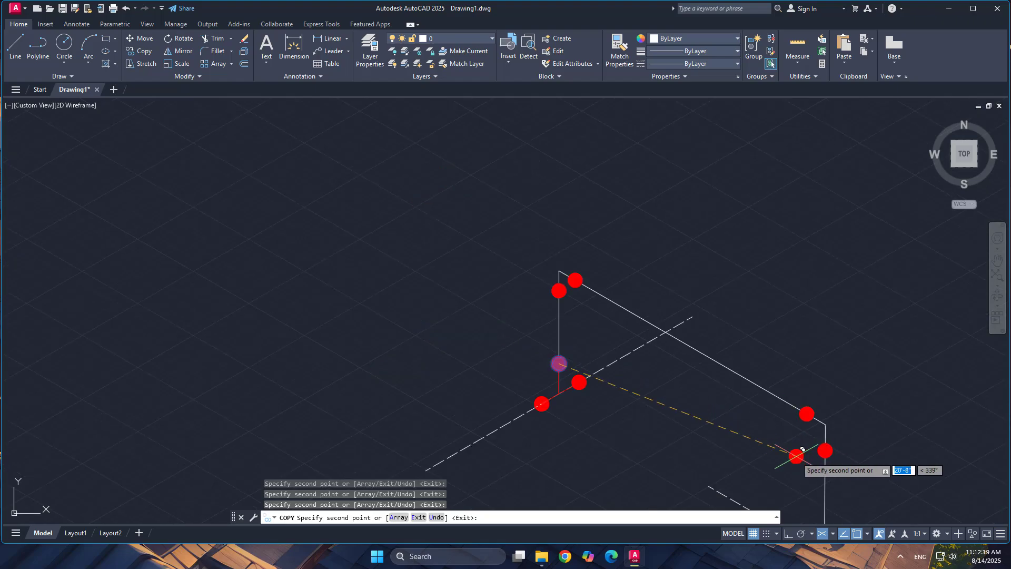
{"action": "middle_click_drag", "start_coordinate": [764, 456], "coordinate": [623, 255]}
{"action": "scroll", "coordinate": [729, 387], "scroll_direction": "up", "scroll_amount": 4}
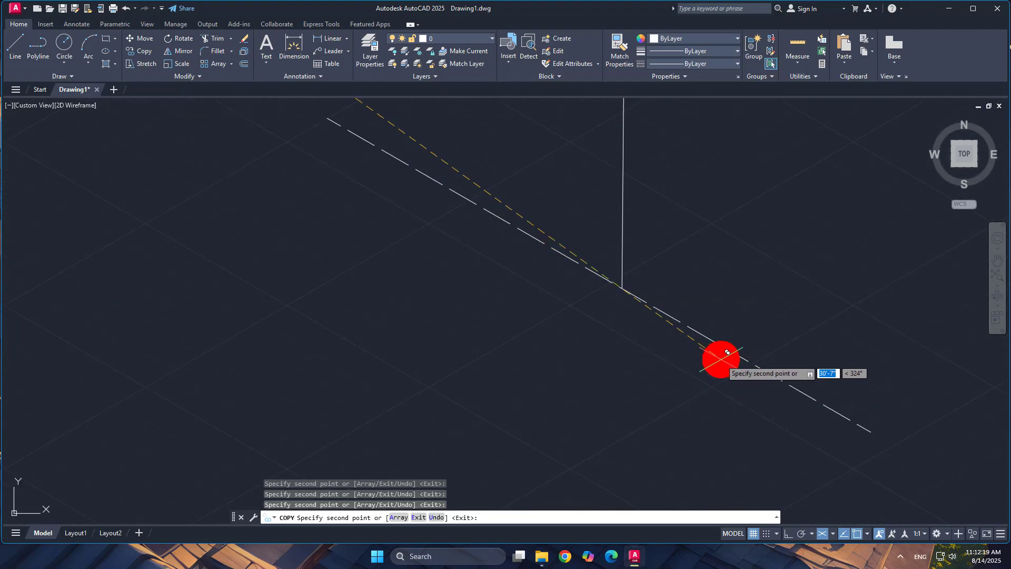
{"action": "left_click", "coordinate": [666, 314]}
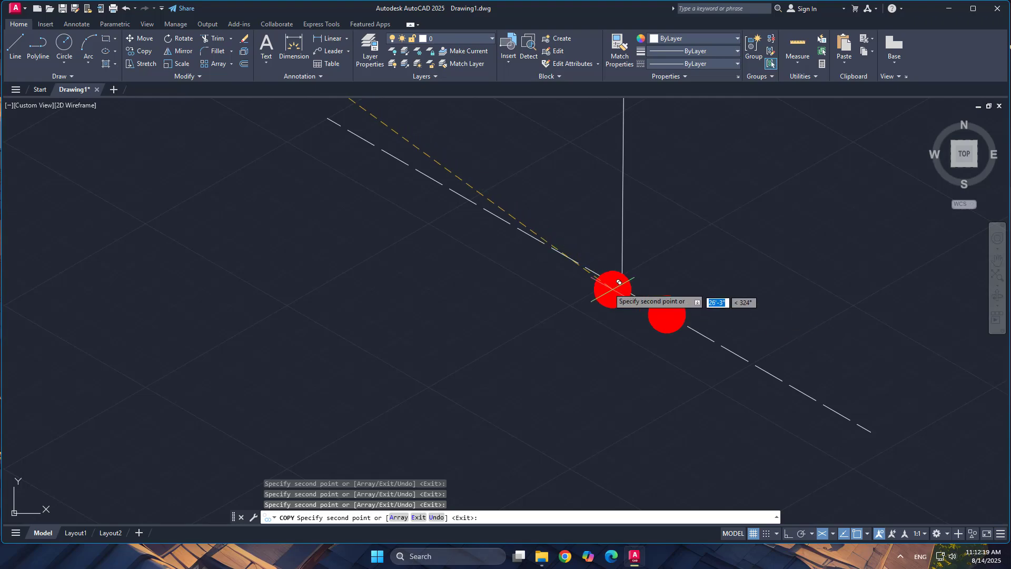
{"action": "left_click", "coordinate": [564, 254]}
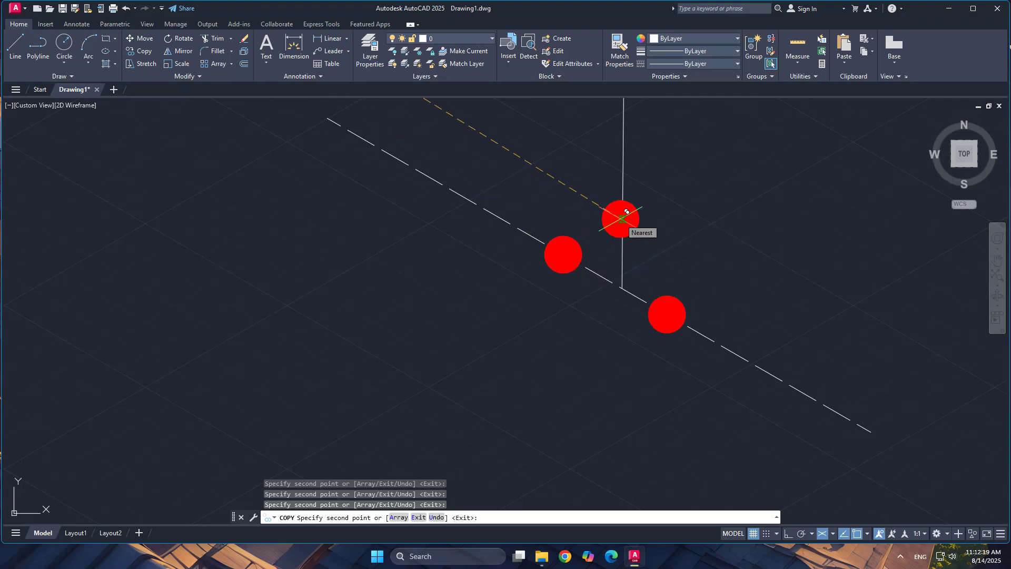
{"action": "left_click", "coordinate": [622, 218]}
{"action": "key", "text": "Escape"}
Draw two connected lines at the upper-left corner, from the vertical leg's dot centre through the corner to the sloping leg's dot centre
{"action": "scroll", "coordinate": [543, 240], "scroll_direction": "down", "scroll_amount": 5}
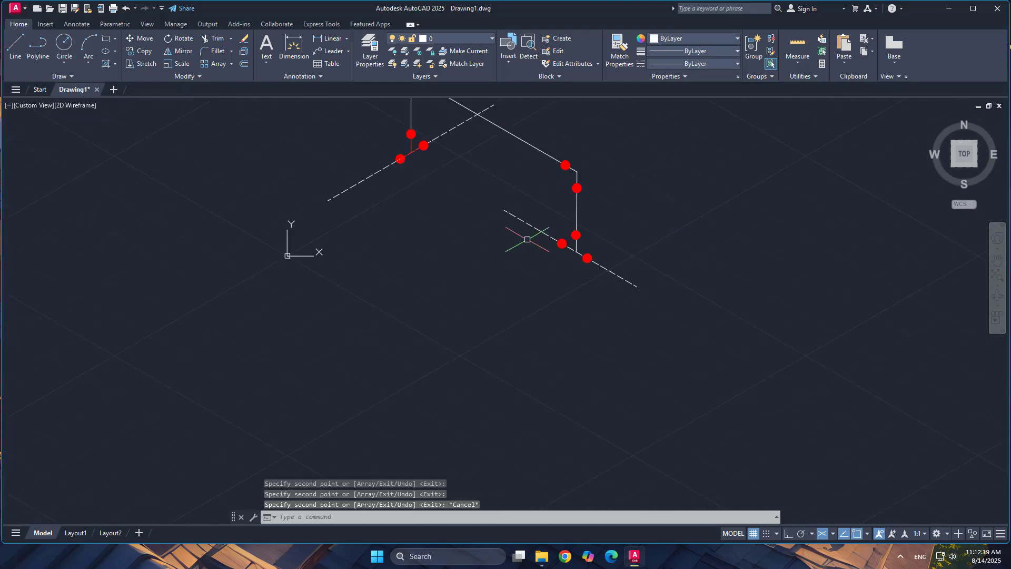
{"action": "middle_click_drag", "start_coordinate": [448, 208], "coordinate": [464, 373]}
{"action": "scroll", "coordinate": [431, 230], "scroll_direction": "up", "scroll_amount": 4}
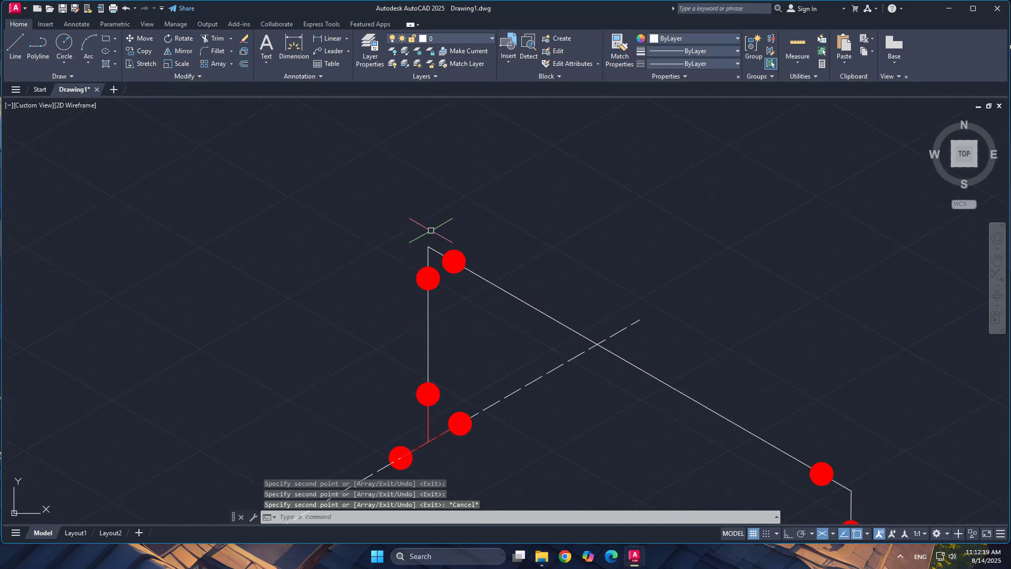
{"action": "type", "text": "l"}
{"action": "key", "text": "Return"}
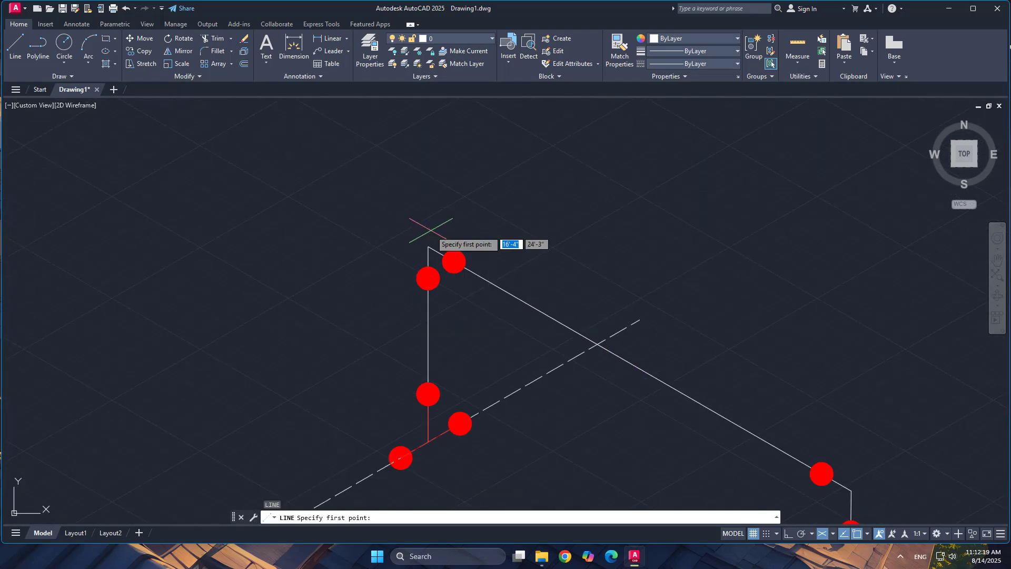
{"action": "scroll", "coordinate": [429, 280], "scroll_direction": "up", "scroll_amount": 4}
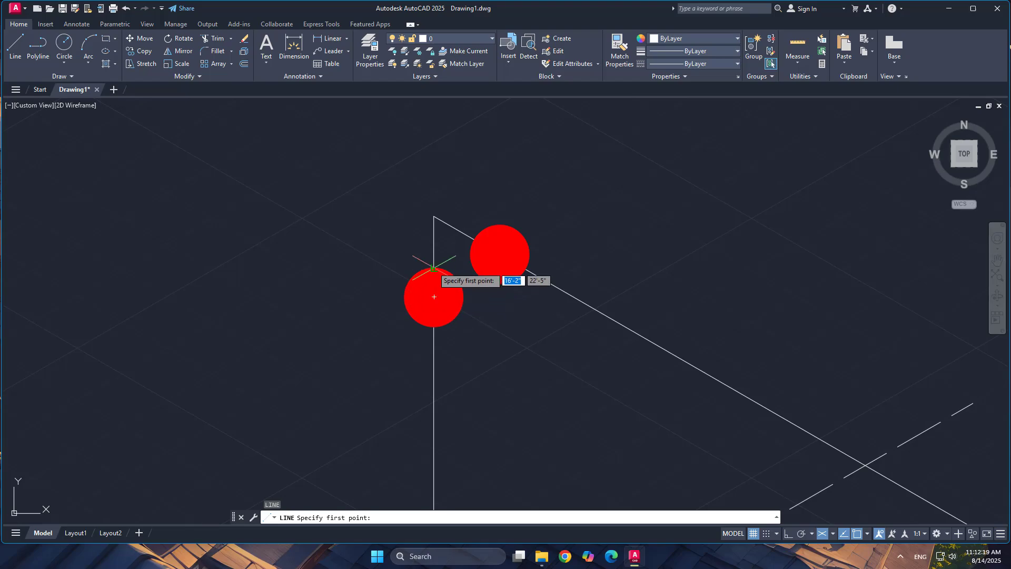
{"action": "left_click", "coordinate": [434, 296]}
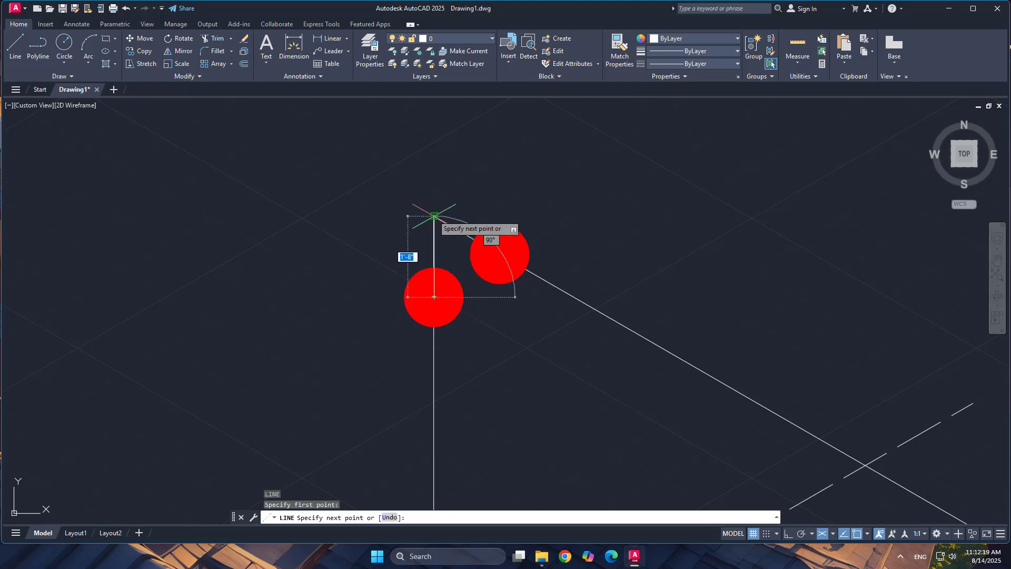
{"action": "left_click", "coordinate": [434, 216]}
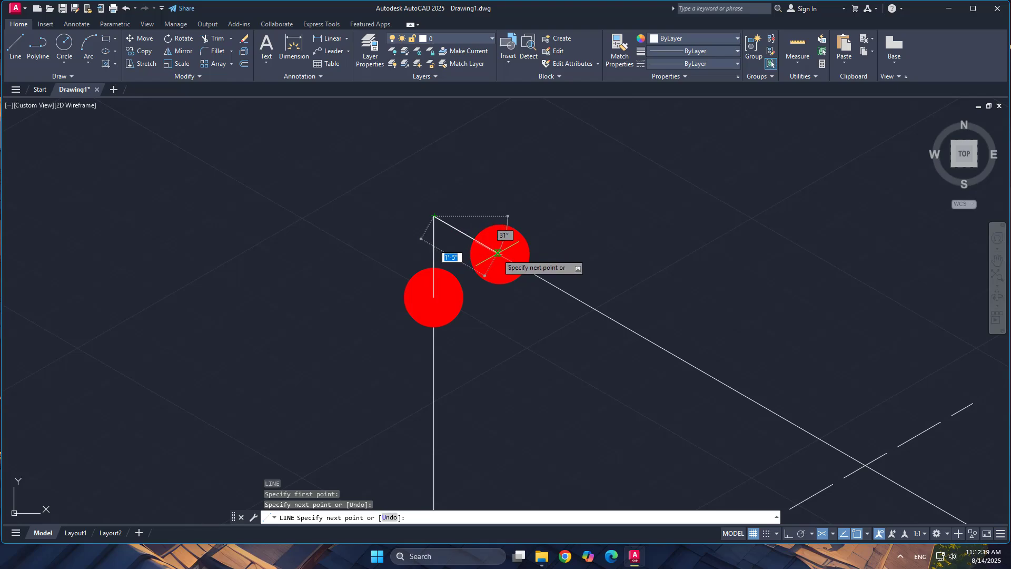
{"action": "left_click", "coordinate": [500, 254]}
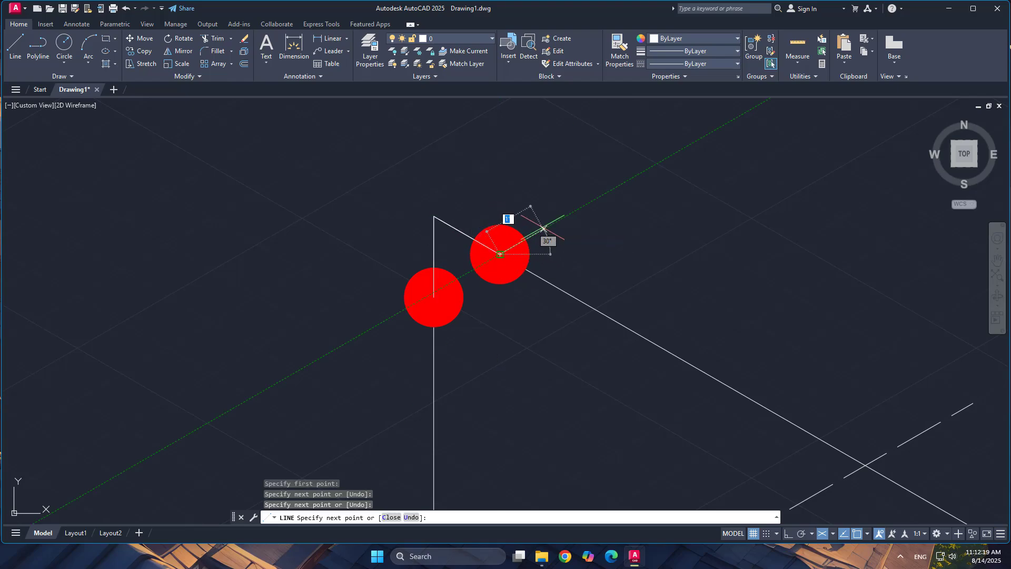
{"action": "key", "text": "Return"}
Move the two new lines at the upper-left corner to the Fittings layer
{"action": "left_click", "coordinate": [471, 208]}
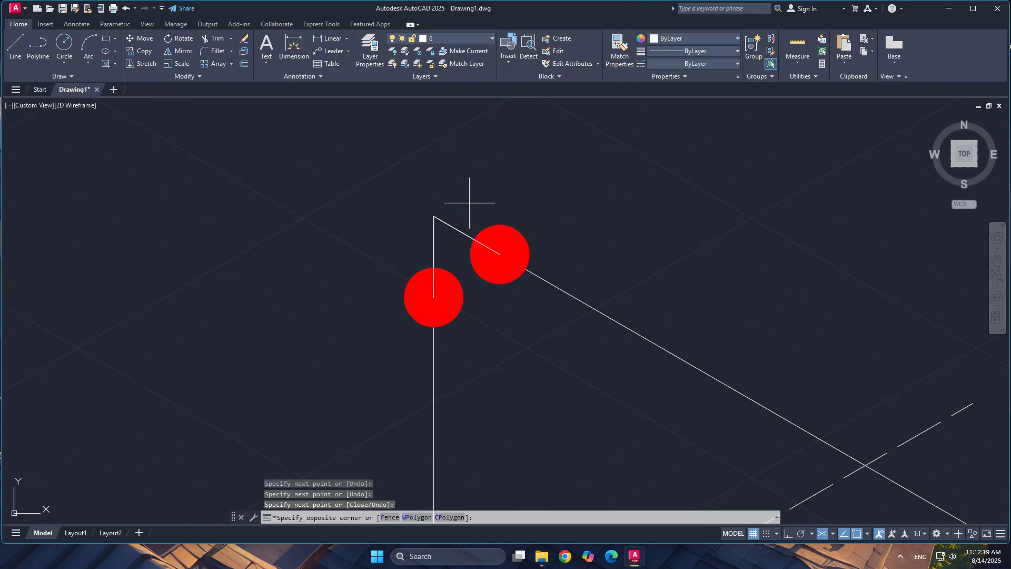
{"action": "left_click", "coordinate": [472, 210]}
{"action": "left_click", "coordinate": [378, 188]}
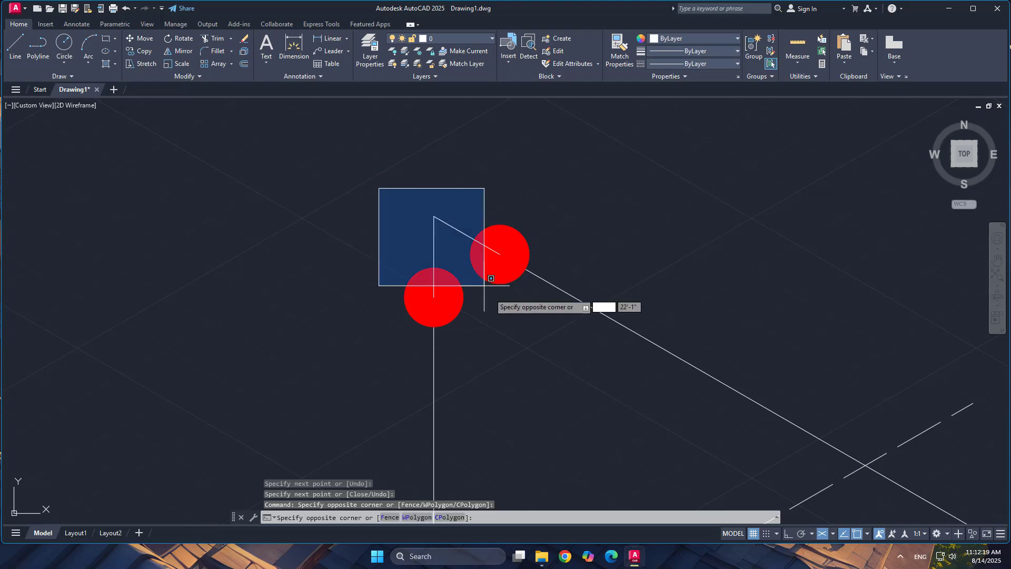
{"action": "left_click", "coordinate": [527, 319]}
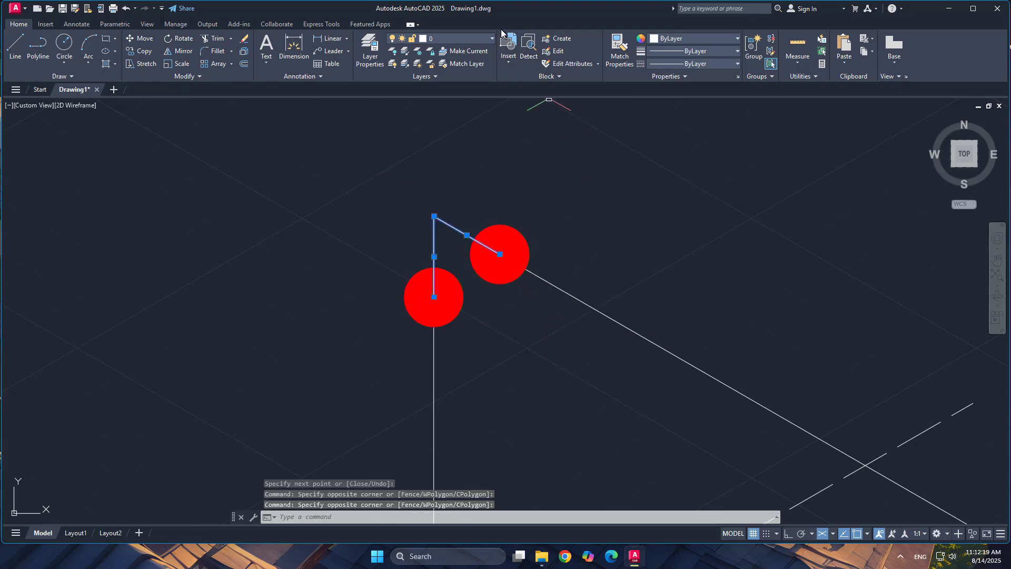
{"action": "left_click", "coordinate": [486, 36]}
{"action": "left_click", "coordinate": [435, 77]}
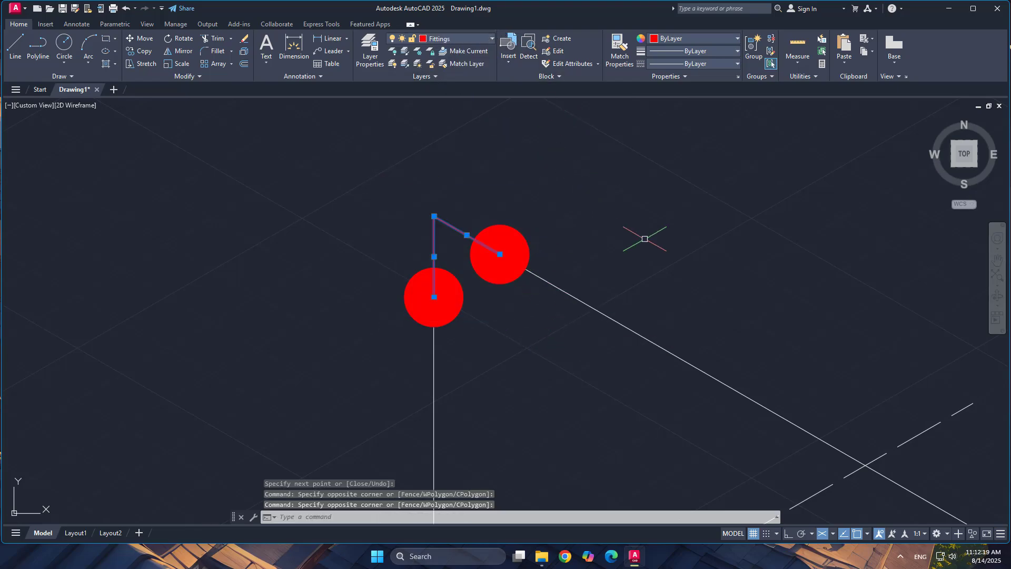
{"action": "key", "text": "Escape"}
With Fittings as the current layer, draw two connected lines at the right-hand corner, linking both weld dot centres through the corner
{"action": "scroll", "coordinate": [677, 282], "scroll_direction": "down", "scroll_amount": 4}
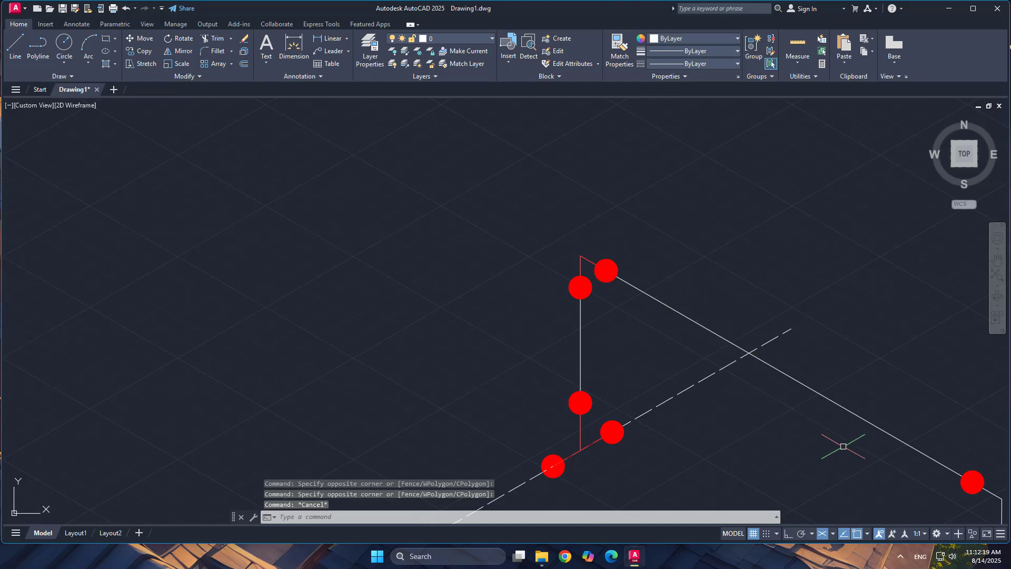
{"action": "left_click", "coordinate": [481, 39]}
{"action": "left_click", "coordinate": [439, 73]}
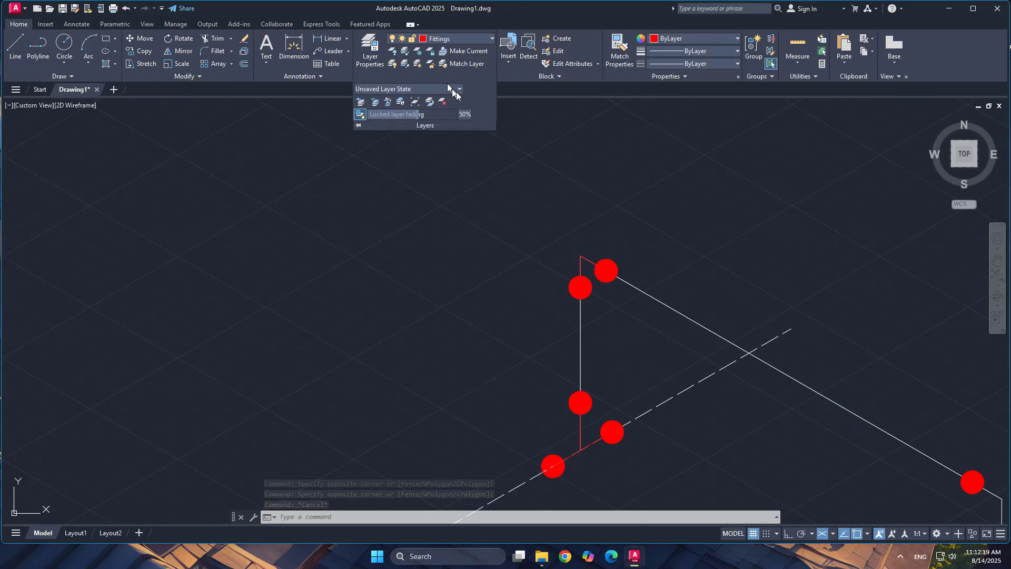
{"action": "scroll", "coordinate": [708, 216], "scroll_direction": "down", "scroll_amount": 2}
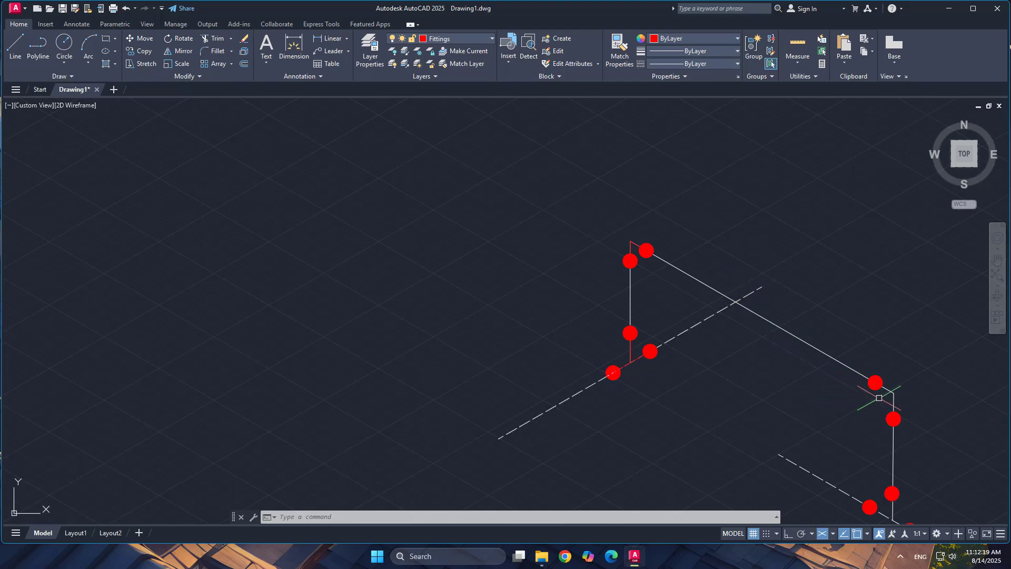
{"action": "mouse_move", "coordinate": [925, 381]}
{"action": "middle_mouse_down"}
{"action": "mouse_move", "coordinate": [860, 348]}
{"action": "mouse_move", "coordinate": [542, 268]}
{"action": "middle_mouse_up"}
{"action": "scroll", "coordinate": [545, 271], "scroll_direction": "up", "scroll_amount": 4}
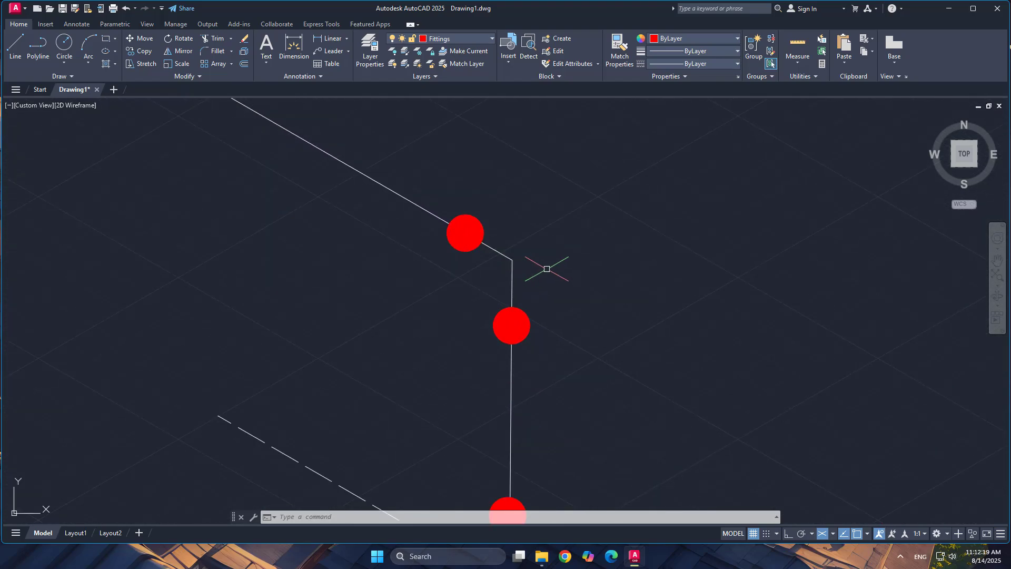
{"action": "type", "text": "l"}
{"action": "key", "text": "Return"}
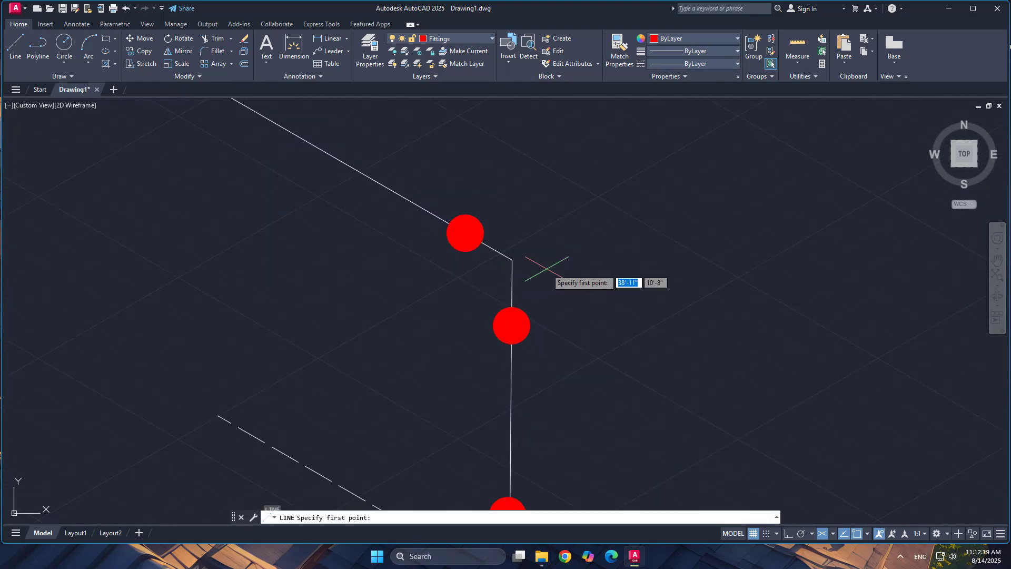
{"action": "left_click", "coordinate": [465, 233]}
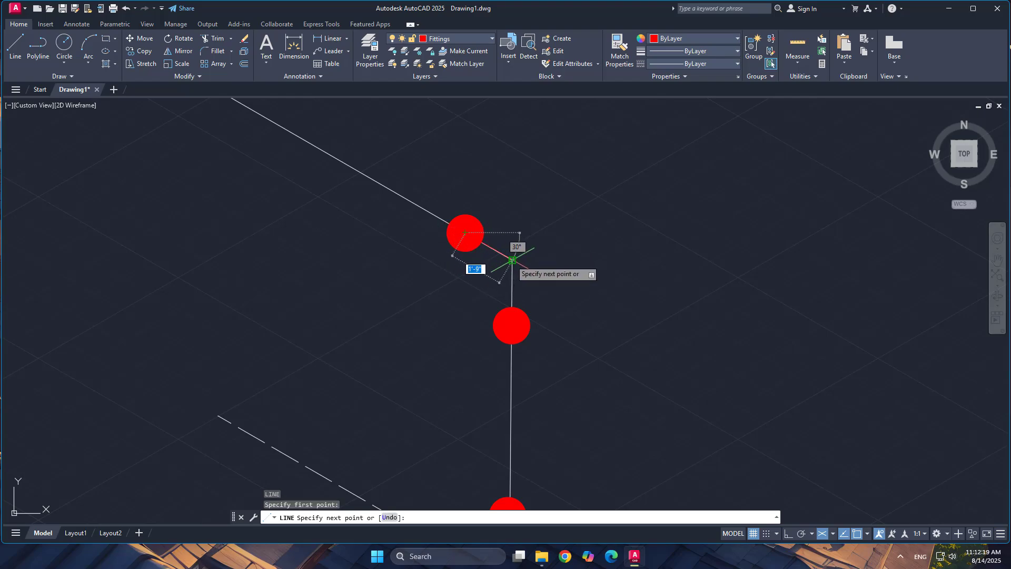
{"action": "left_click", "coordinate": [512, 260]}
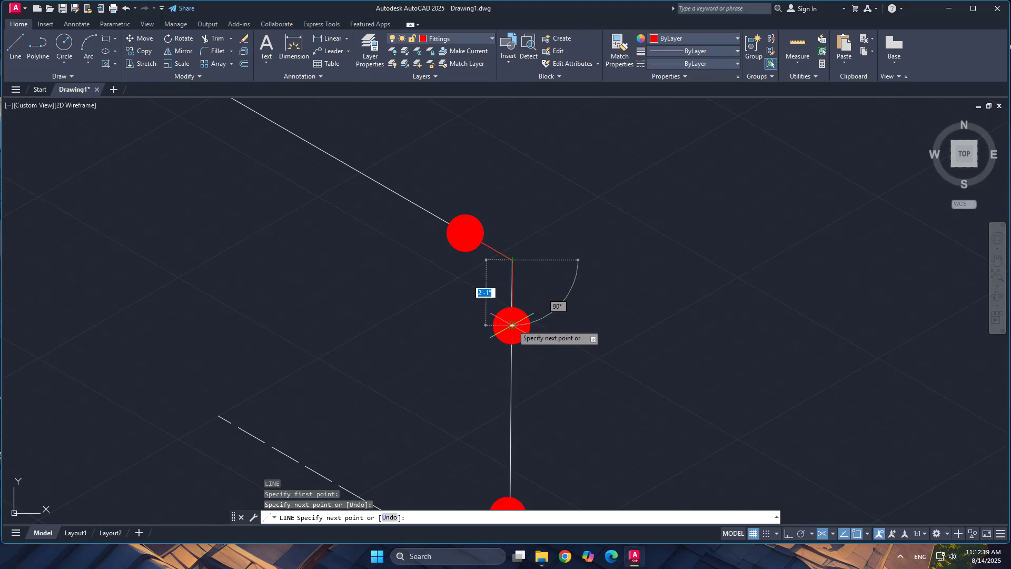
{"action": "left_click", "coordinate": [512, 325]}
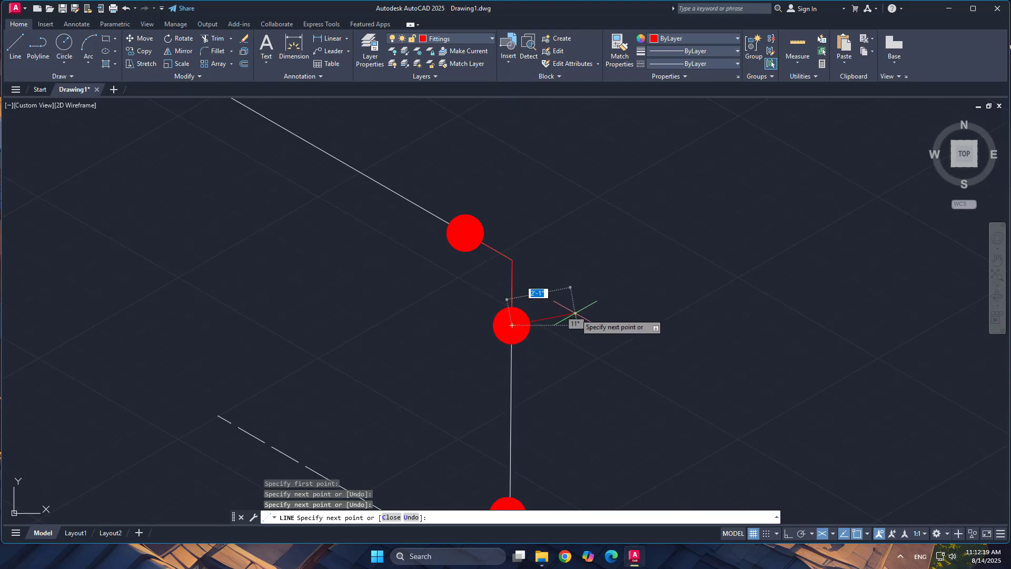
{"action": "key", "text": "Return"}
{"action": "mouse_move", "coordinate": [590, 384]}
{"action": "middle_mouse_down"}
{"action": "mouse_move", "coordinate": [589, 296]}
{"action": "mouse_move", "coordinate": [569, 282]}
{"action": "middle_mouse_up"}
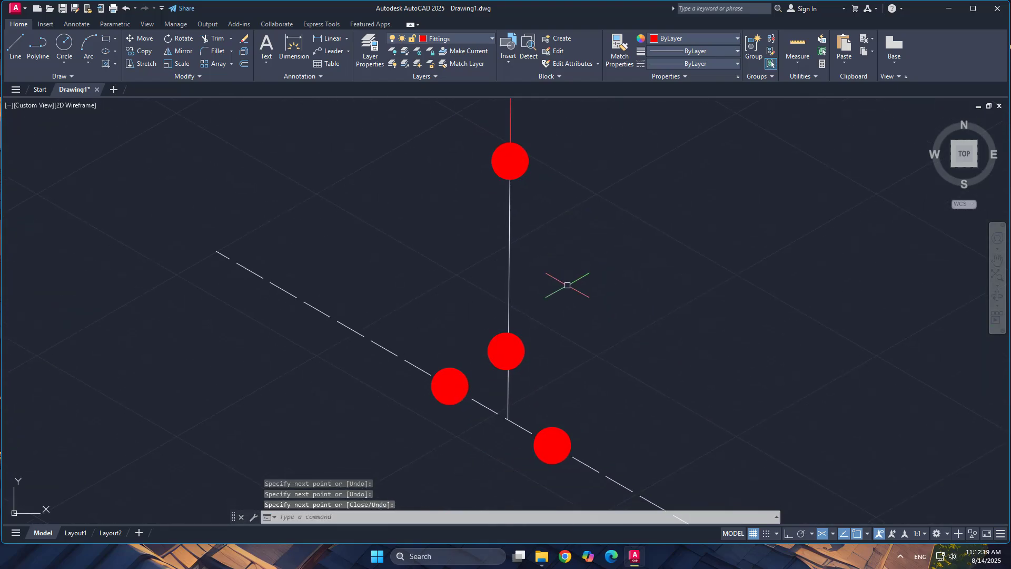
{"action": "key", "text": "Return"}
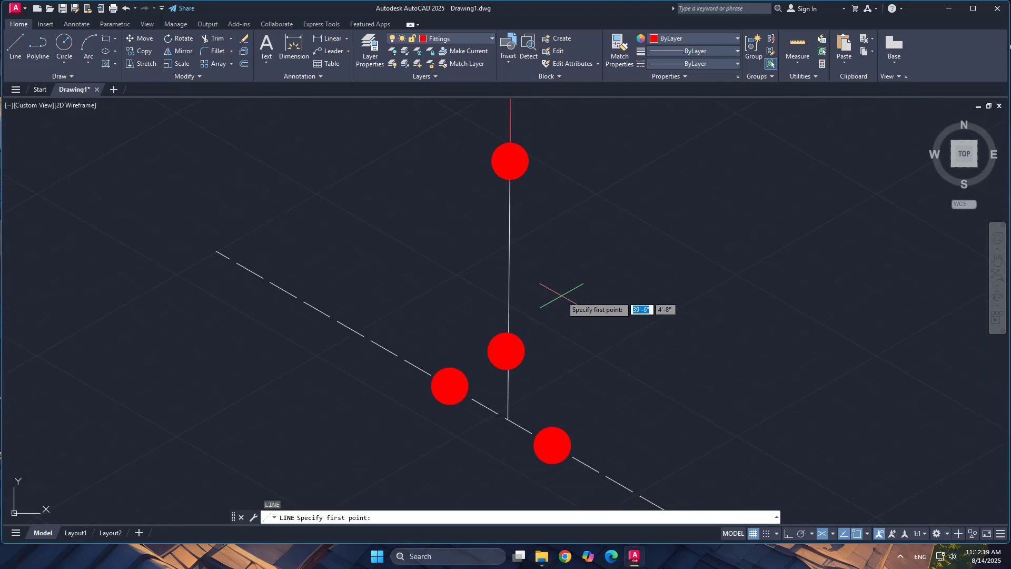
{"action": "left_click", "coordinate": [507, 351]}
{"action": "scroll", "coordinate": [509, 420], "scroll_direction": "up", "scroll_amount": 4}
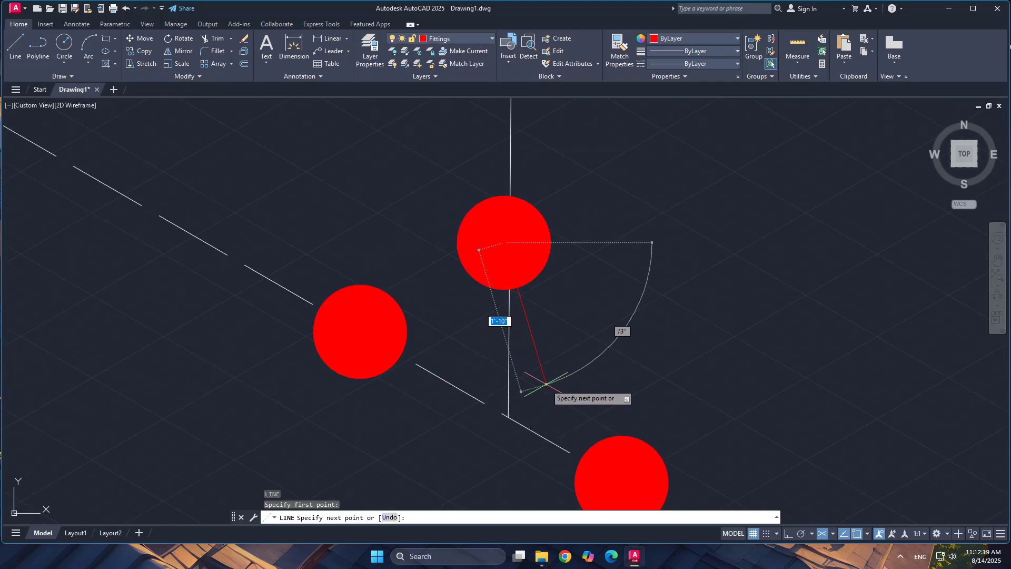
{"action": "key", "text": "Escape"}
Shift the off-centre weld dot above the lower-right junction so that its centre lies on the vertical pipe
{"action": "left_click", "coordinate": [553, 287]}
{"action": "left_click", "coordinate": [507, 238]}
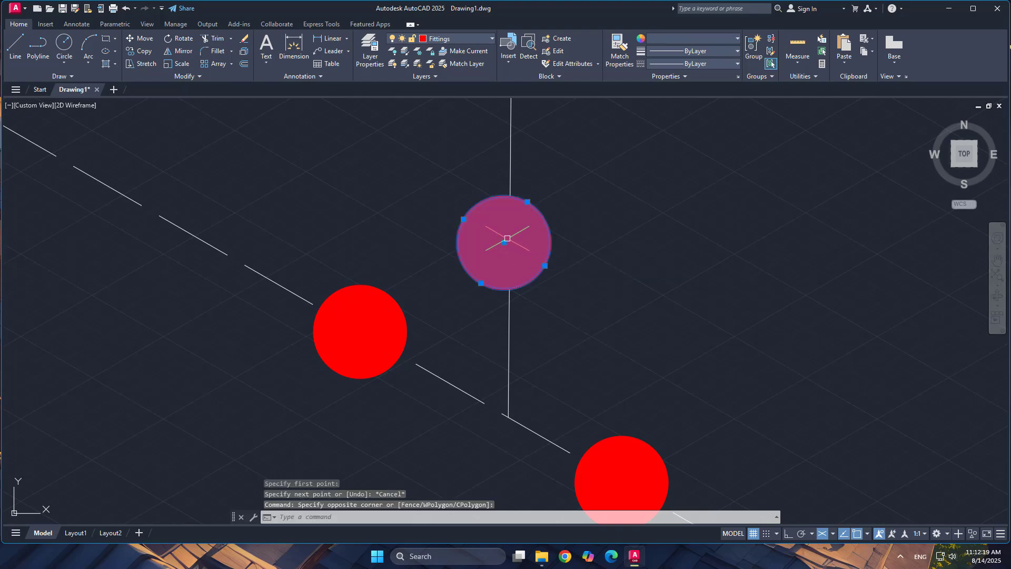
{"action": "left_click", "coordinate": [504, 242]}
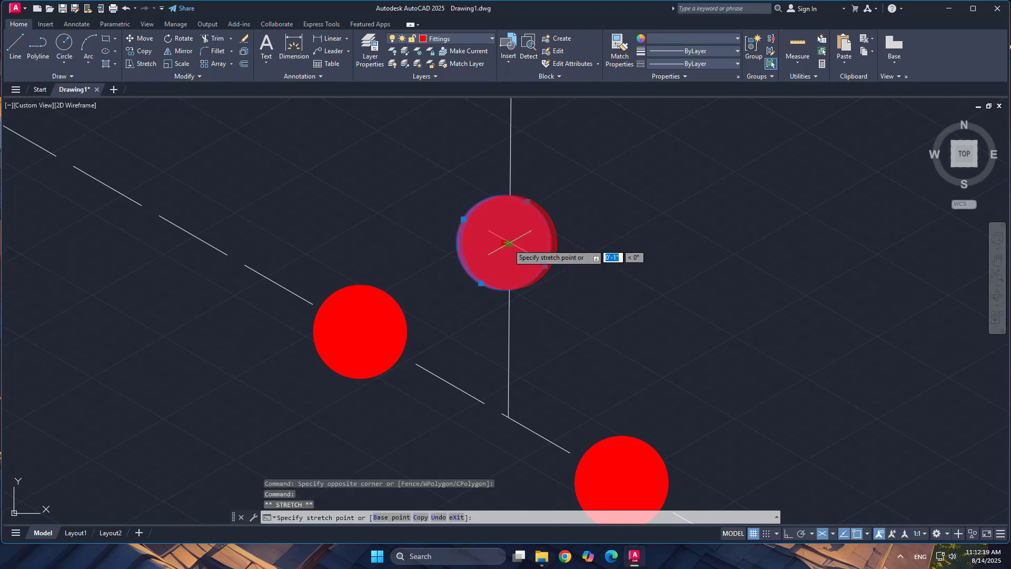
{"action": "left_click", "coordinate": [509, 244]}
{"action": "type", "text": "l"}
{"action": "key", "text": "Return"}
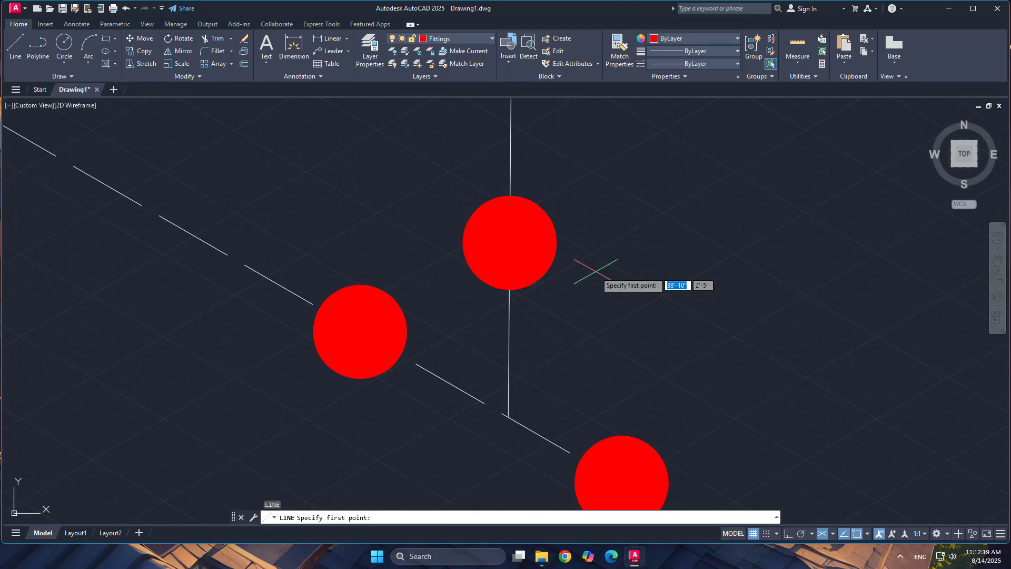
{"action": "key", "text": "Escape"}
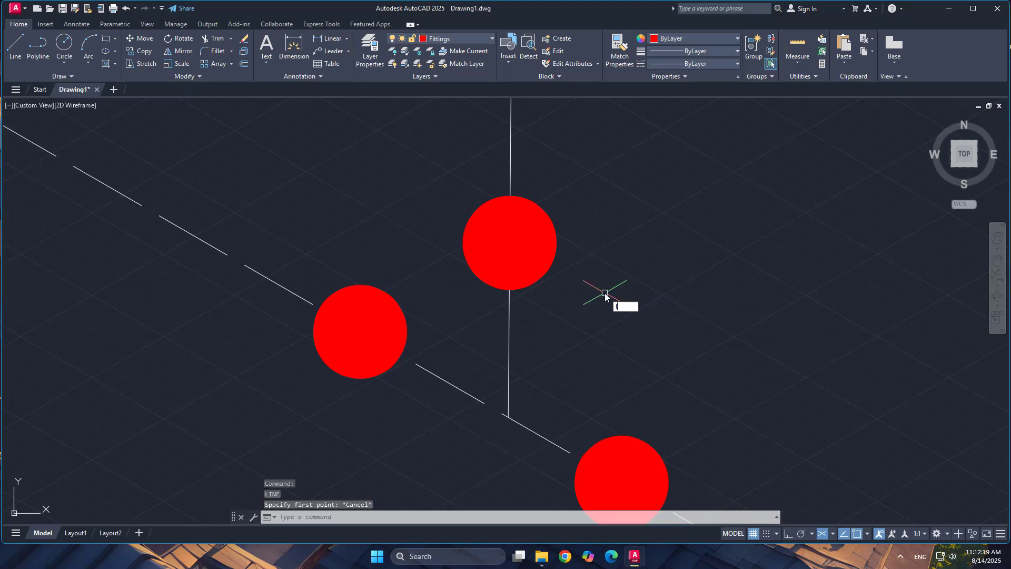
Draw a fitting line from the lower-right pipe junction up to the centre of the vertical pipe's weld dot
{"action": "type", "text": "l"}
{"action": "key", "text": "Return"}
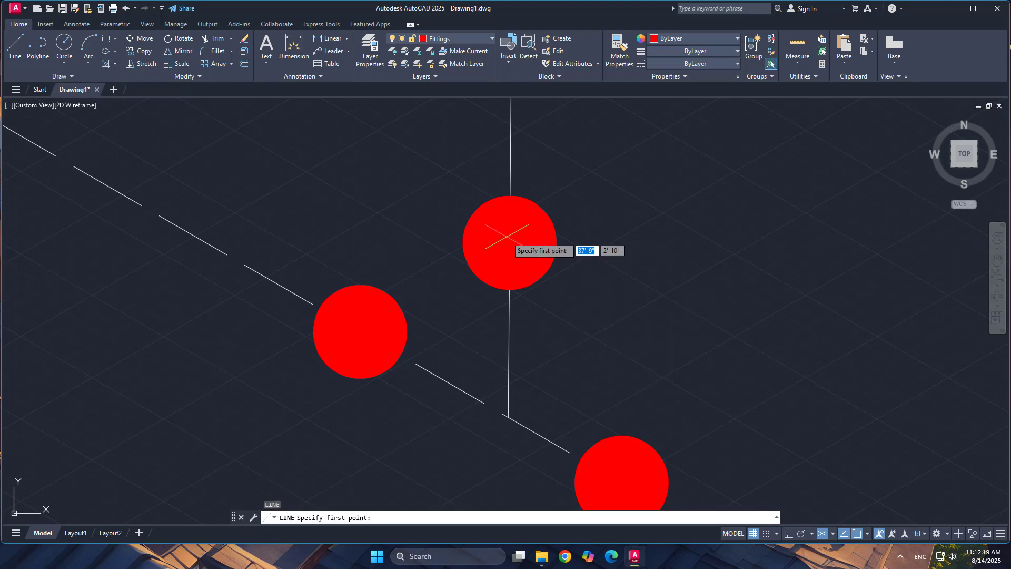
{"action": "left_click", "coordinate": [508, 416]}
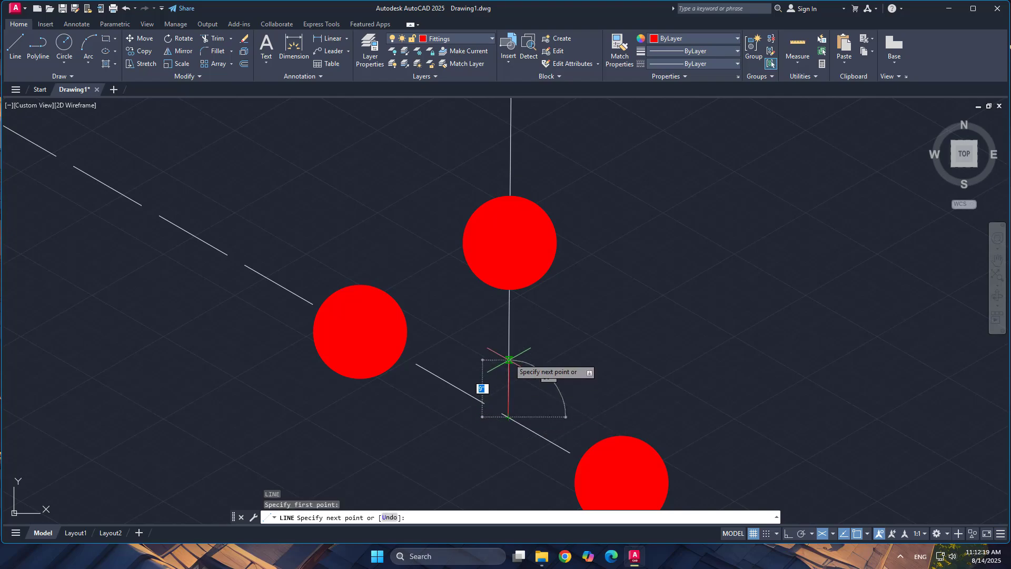
{"action": "left_click", "coordinate": [510, 242]}
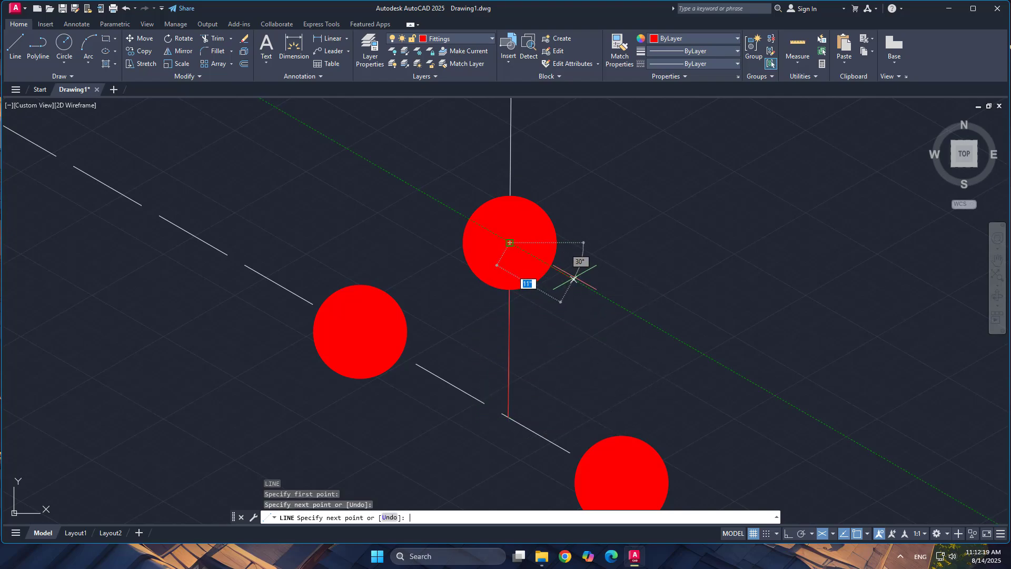
{"action": "key", "text": "Return"}
Draw a fitting line between the centres of the two weld dots on the lower-right dashed pipe
{"action": "key", "text": "Return"}
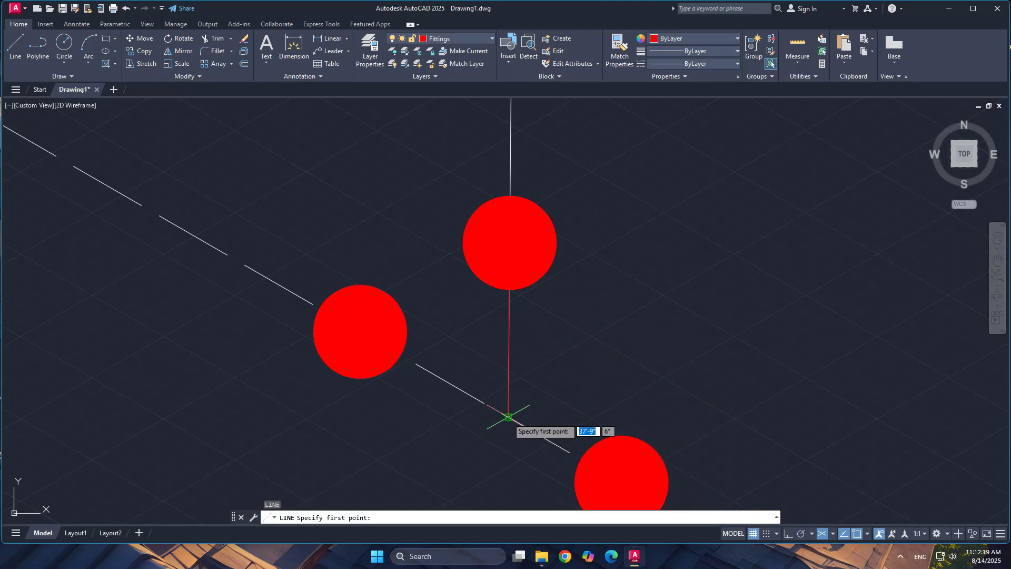
{"action": "left_click", "coordinate": [361, 331]}
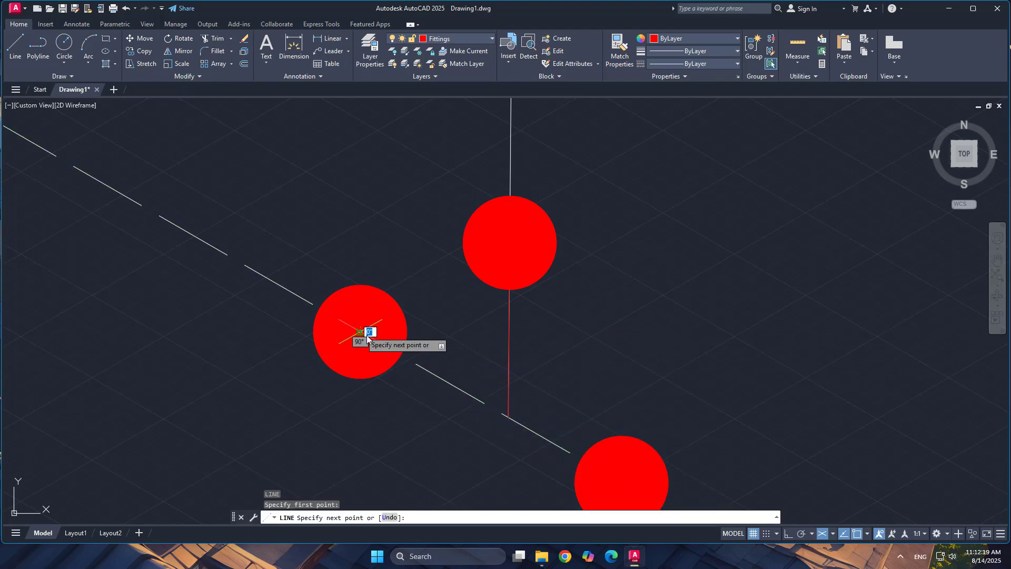
{"action": "left_click", "coordinate": [622, 482]}
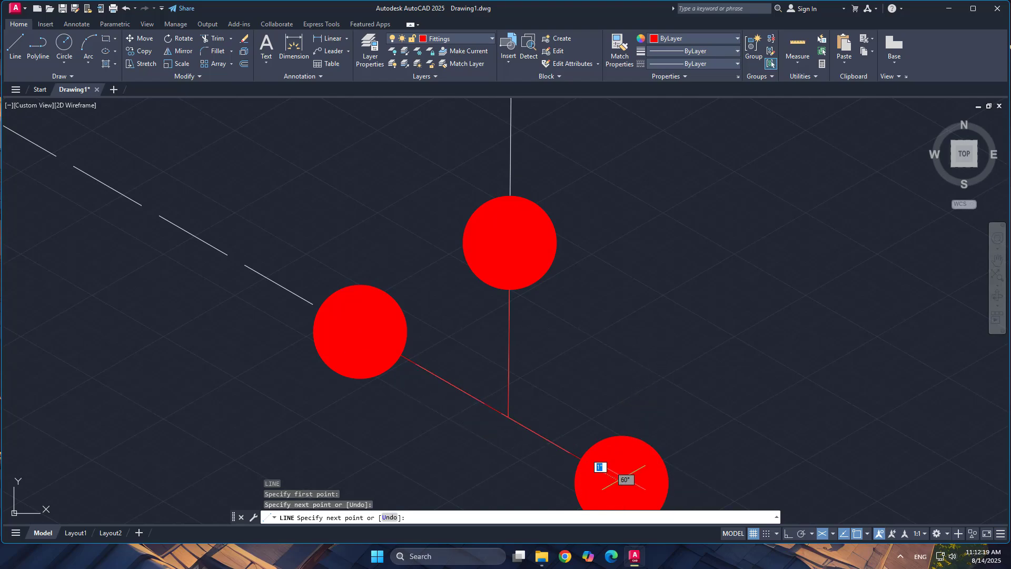
{"action": "key", "text": "Return"}
{"action": "scroll", "coordinate": [636, 353], "scroll_direction": "down", "scroll_amount": 4}
{"action": "scroll", "coordinate": [636, 353], "scroll_direction": "down", "scroll_amount": 4}
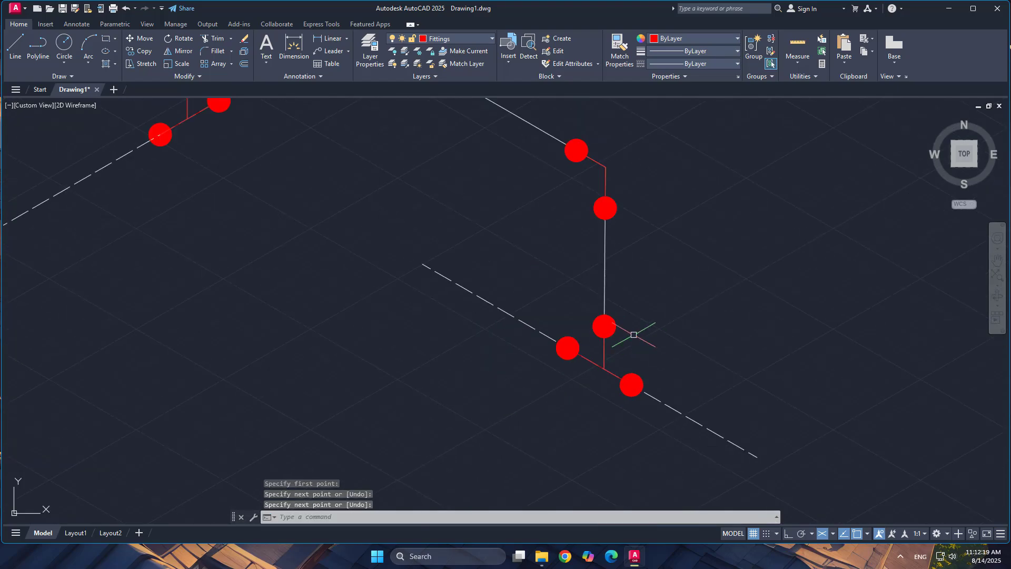
{"action": "middle_click_drag", "start_coordinate": [400, 201], "coordinate": [434, 300]}
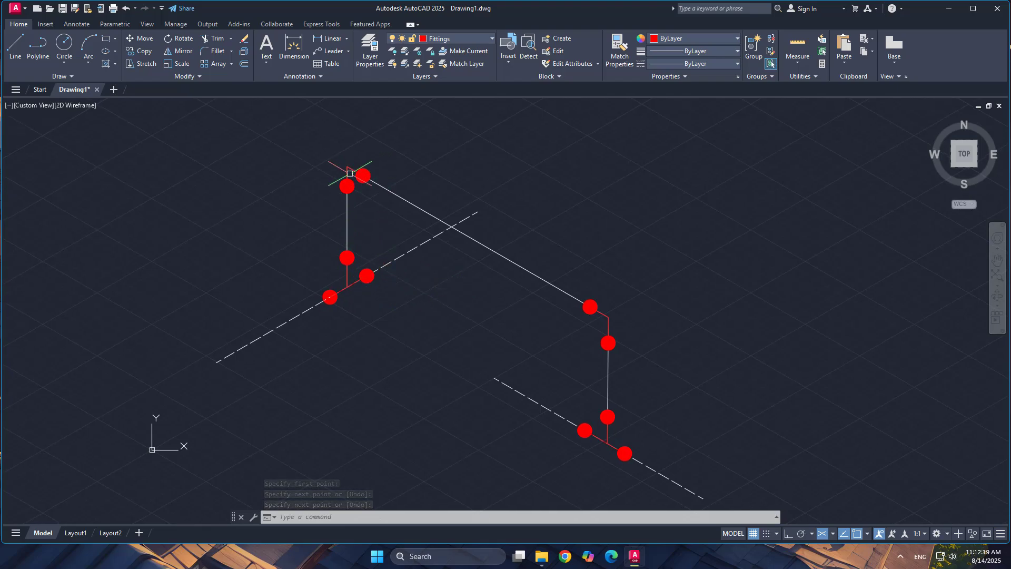
{"action": "scroll", "coordinate": [350, 173], "scroll_direction": "up", "scroll_amount": 2}
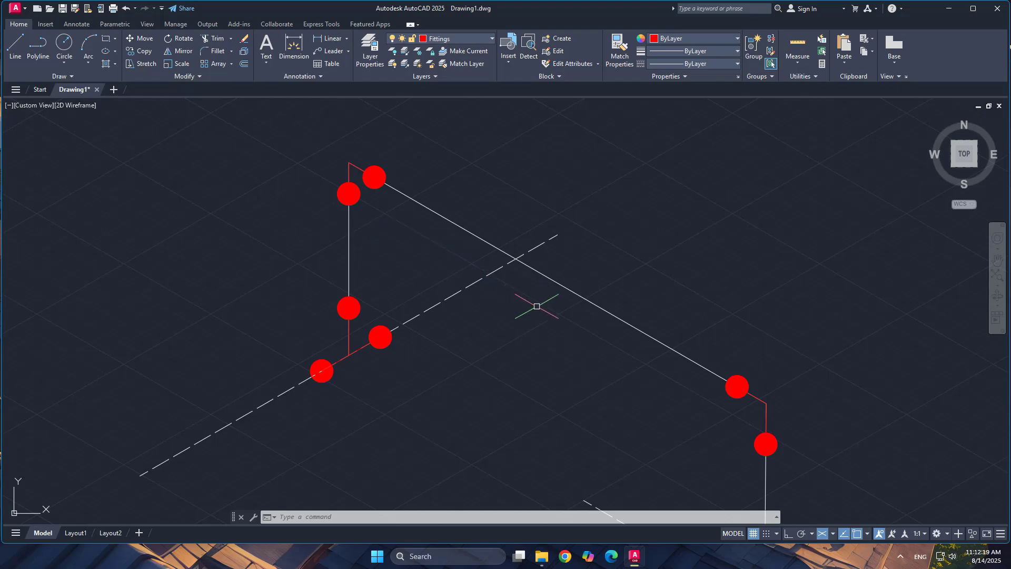
{"action": "mouse_move", "coordinate": [537, 306]}
{"action": "middle_mouse_down"}
{"action": "mouse_move", "coordinate": [512, 270]}
{"action": "mouse_move", "coordinate": [449, 230]}
{"action": "mouse_move", "coordinate": [443, 242]}
{"action": "mouse_move", "coordinate": [379, 223]}
{"action": "mouse_move", "coordinate": [389, 251]}
{"action": "middle_mouse_up"}
{"action": "scroll", "coordinate": [471, 313], "scroll_direction": "down", "scroll_amount": 2}
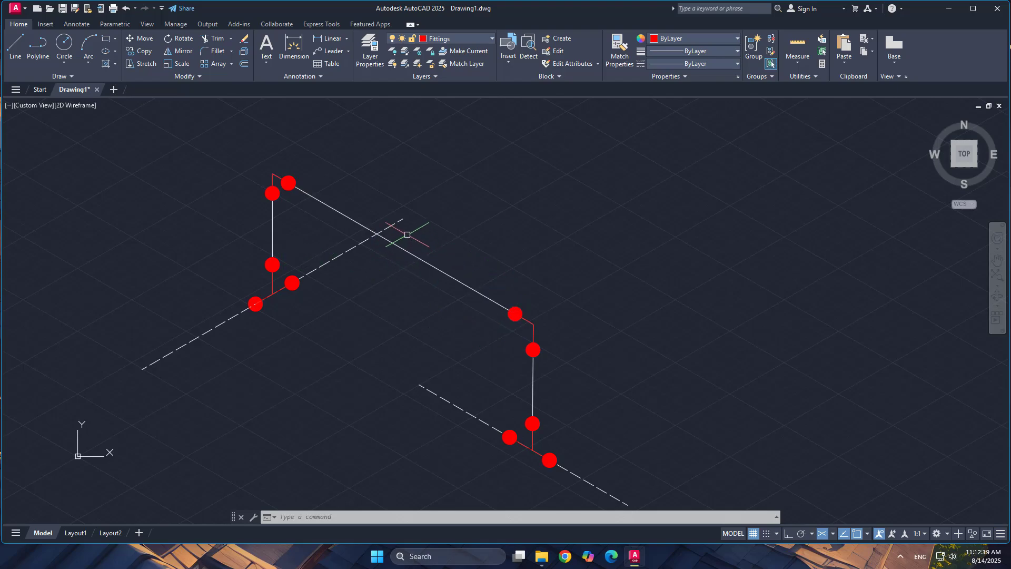
With Ortho on, draw a closed 4' by 5' isometric rectangle of lines across the middle of the long sloping pipe
{"action": "scroll", "coordinate": [390, 225], "scroll_direction": "up", "scroll_amount": 2}
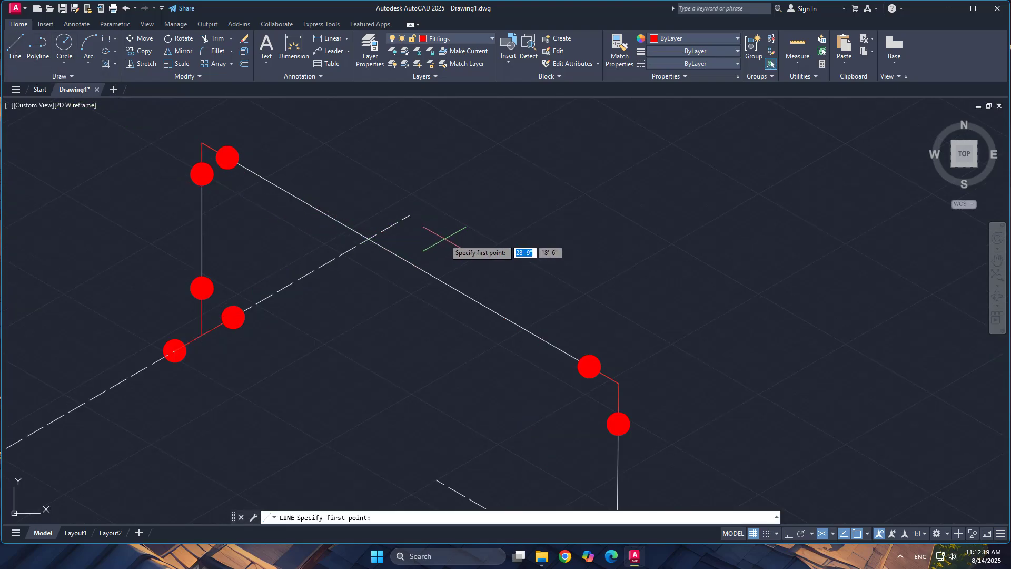
{"action": "left_click", "coordinate": [788, 535]}
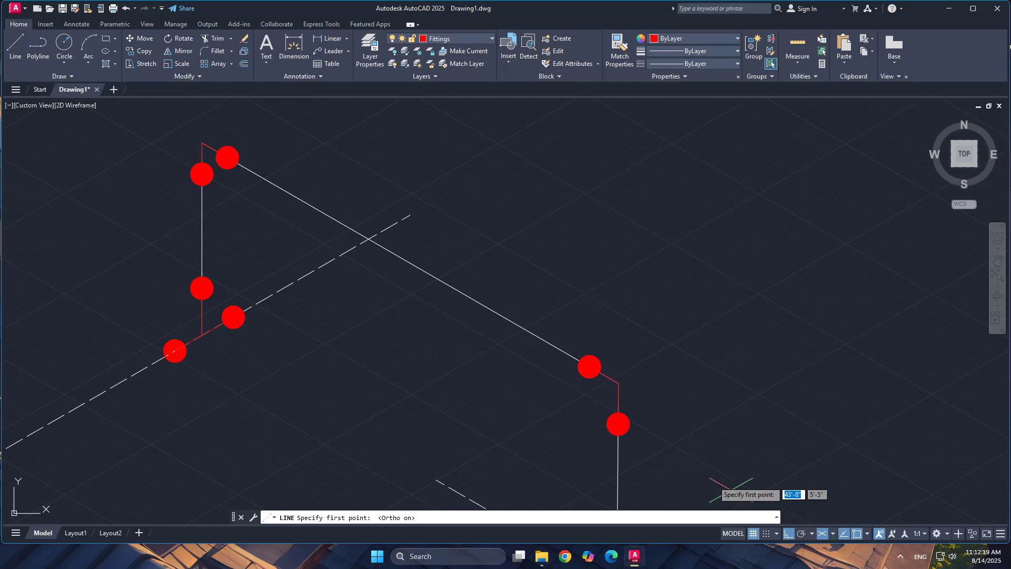
{"action": "left_click", "coordinate": [401, 286]}
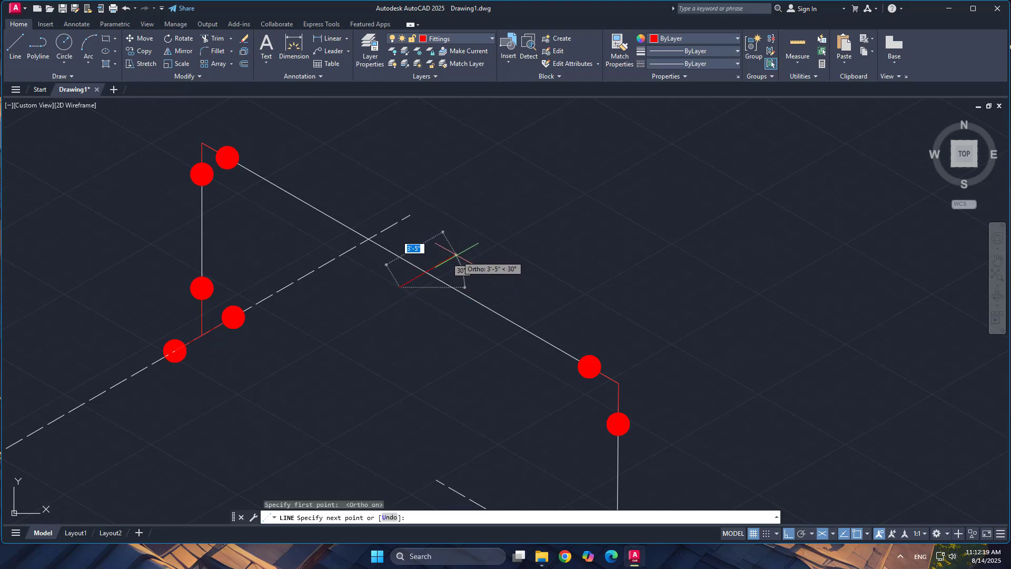
{"action": "type", "text": "4"}
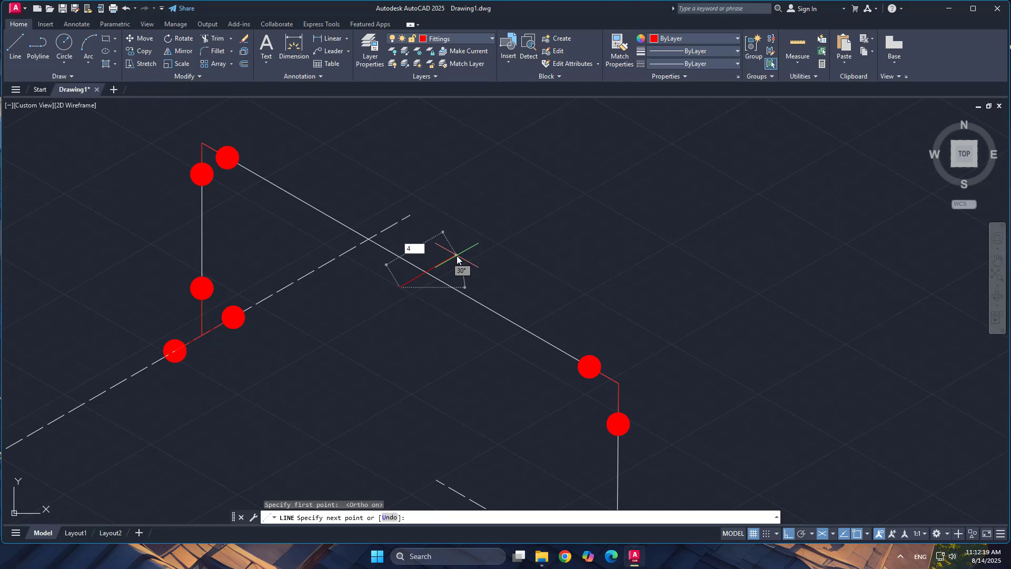
{"action": "type", "text": "'"}
{"action": "key", "text": "Return"}
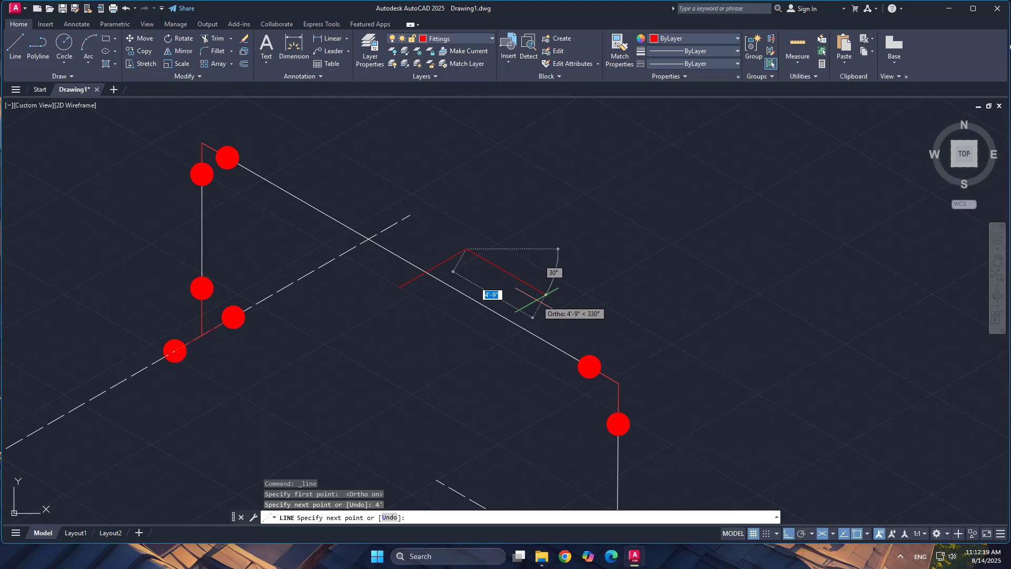
{"action": "type", "text": "4"}
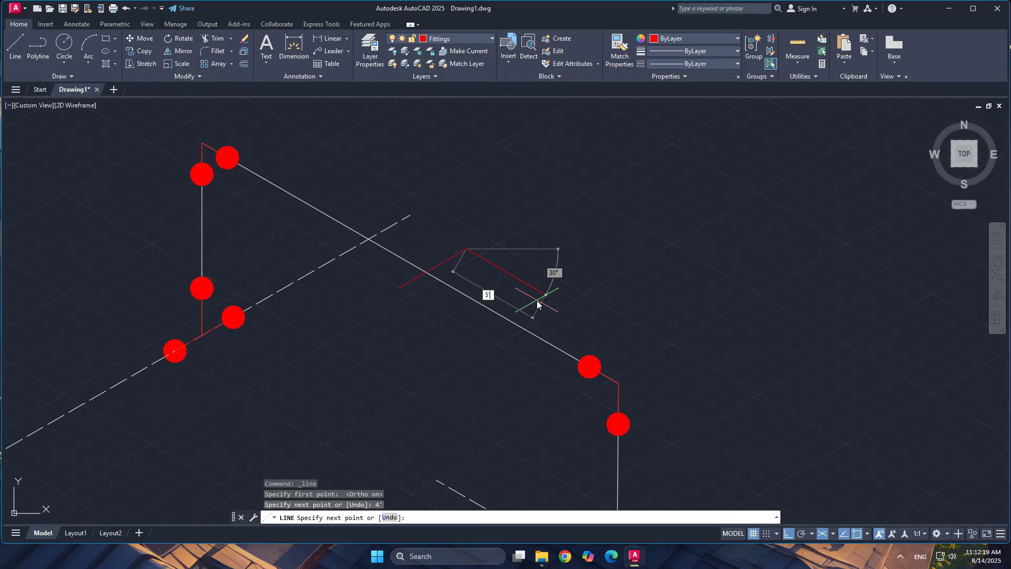
{"action": "type", "text": "'"}
{"action": "key", "text": "Return"}
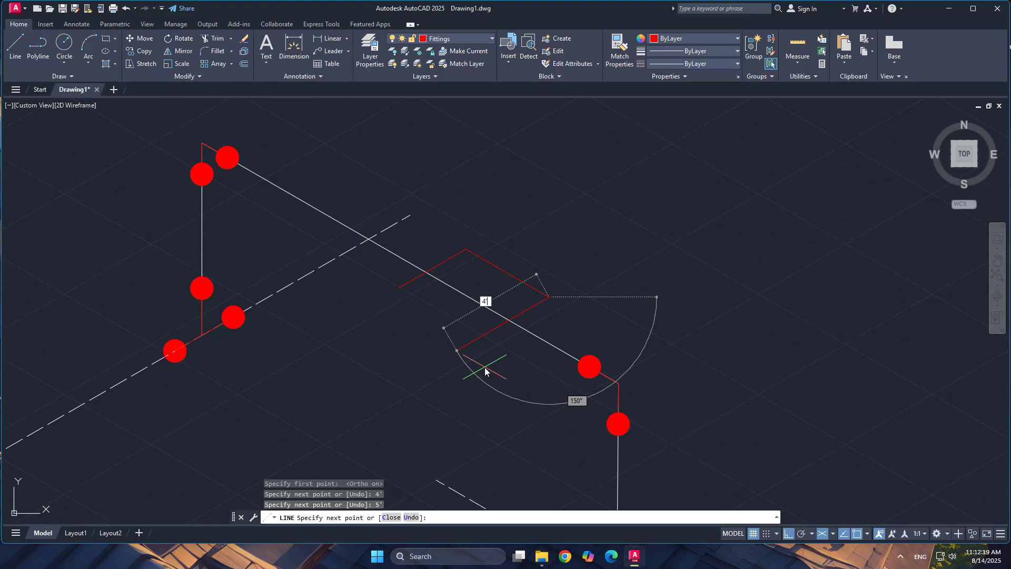
{"action": "type", "text": "4'"}
{"action": "key", "text": "Return"}
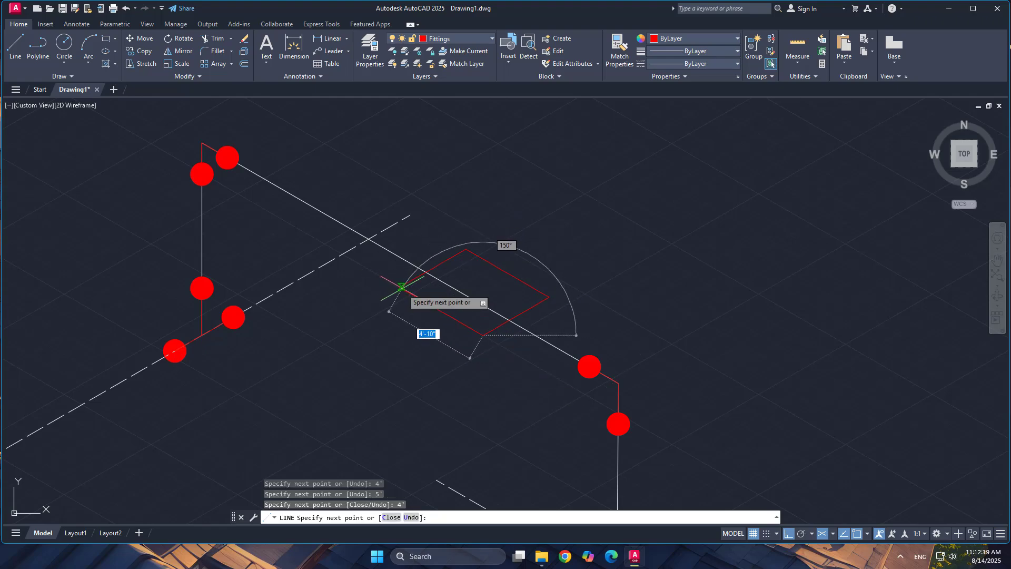
{"action": "left_click", "coordinate": [400, 287]}
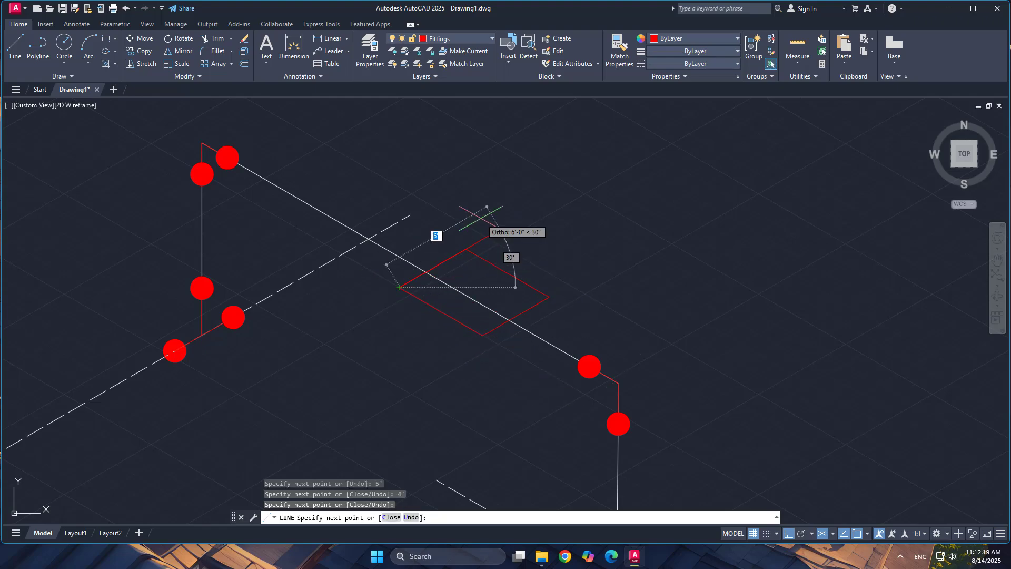
{"action": "key", "text": "Escape"}
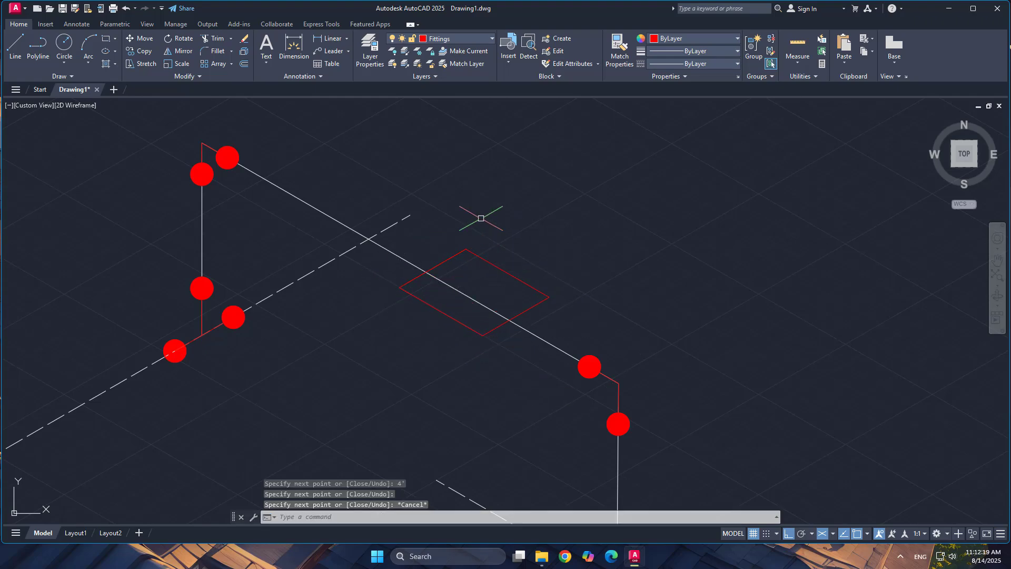
Move the isometric rectangle from the midpoint of its lower-right edge onto the sloping pipe, so the pipe runs through its middle
{"action": "left_click", "coordinate": [393, 240]}
{"action": "left_click", "coordinate": [568, 364]}
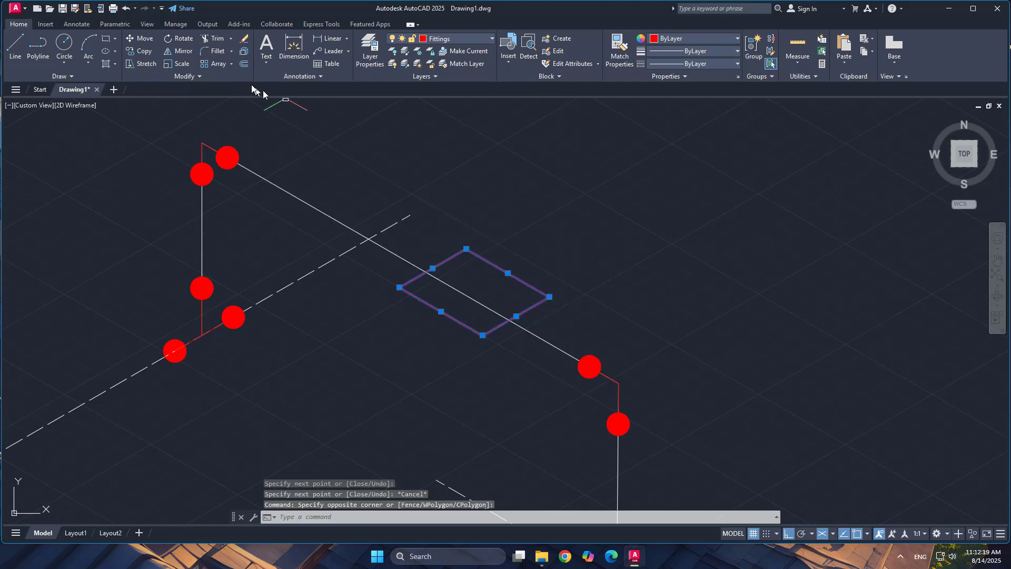
{"action": "left_click", "coordinate": [140, 39]}
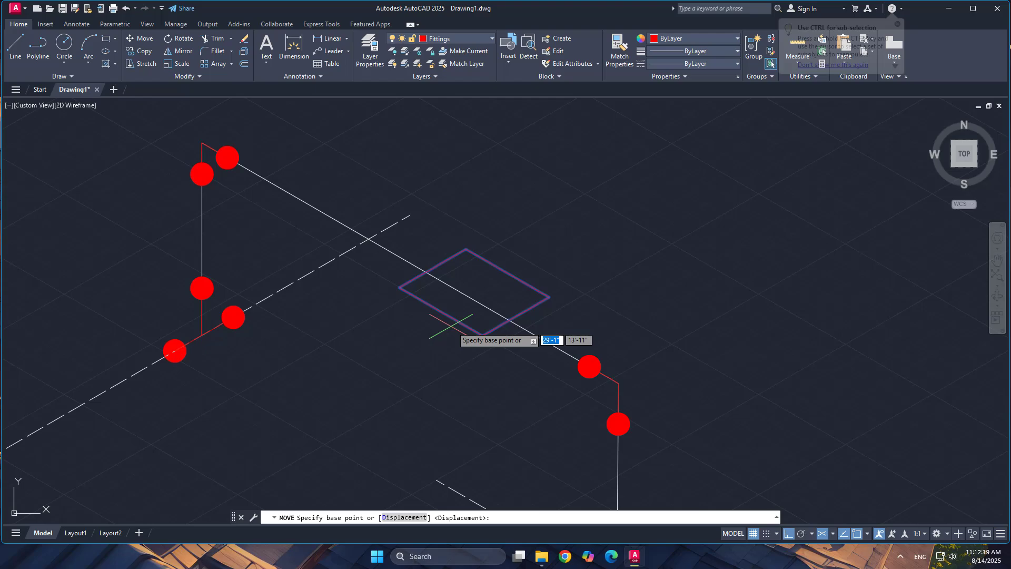
{"action": "left_click", "coordinate": [516, 314]}
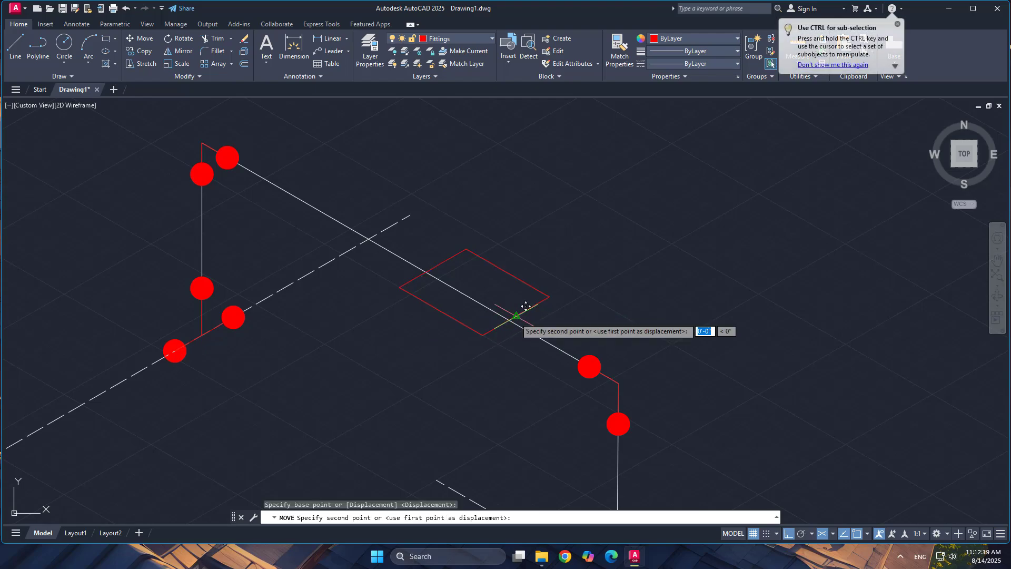
{"action": "left_click", "coordinate": [506, 319]}
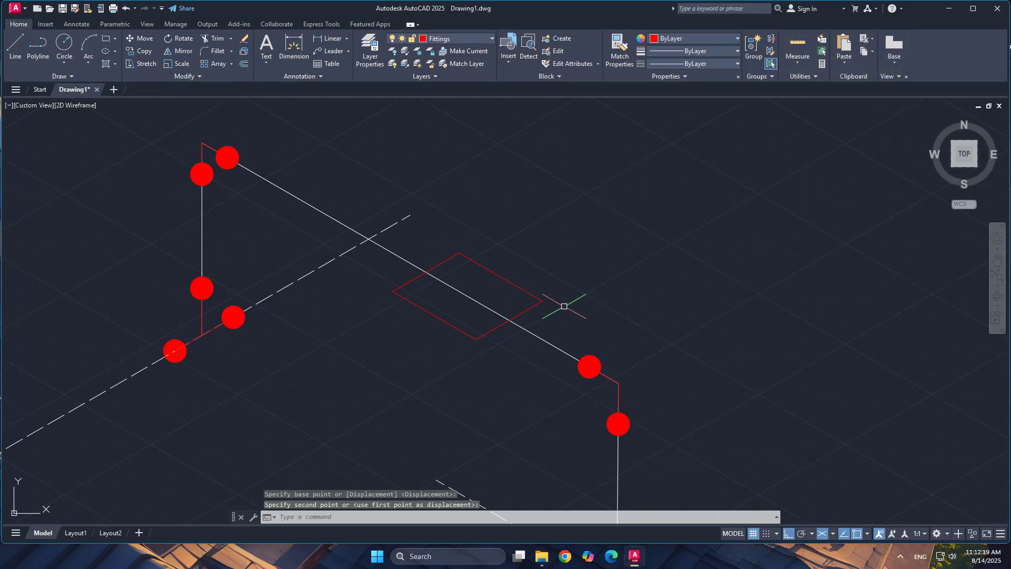
{"action": "key", "text": "Return"}
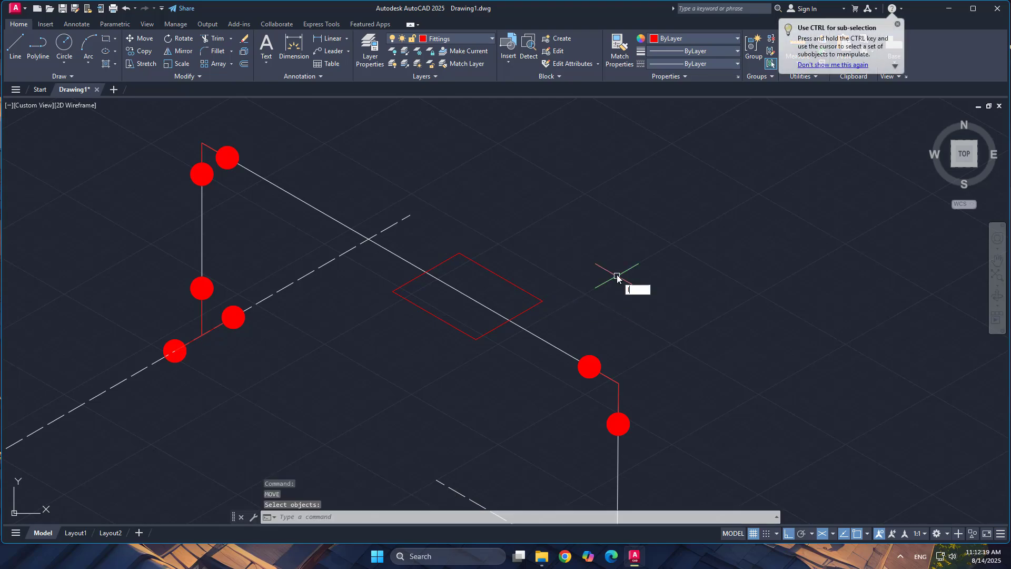
Draw a vertical line down from the isometric rectangle's top corner past its lower edge, using the right isoplane with Ortho on
{"action": "key", "text": "Return"}
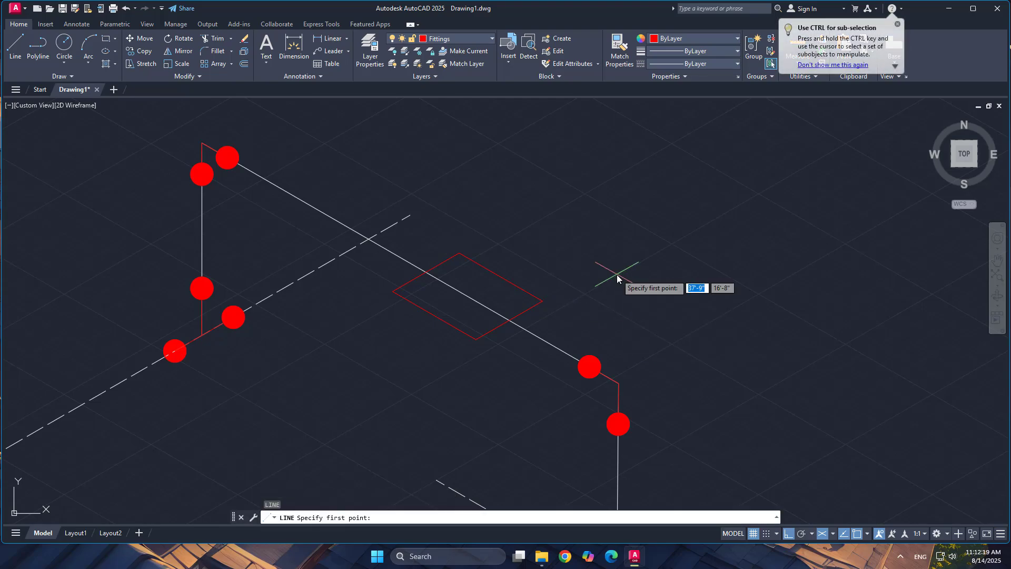
{"action": "left_click", "coordinate": [460, 253]}
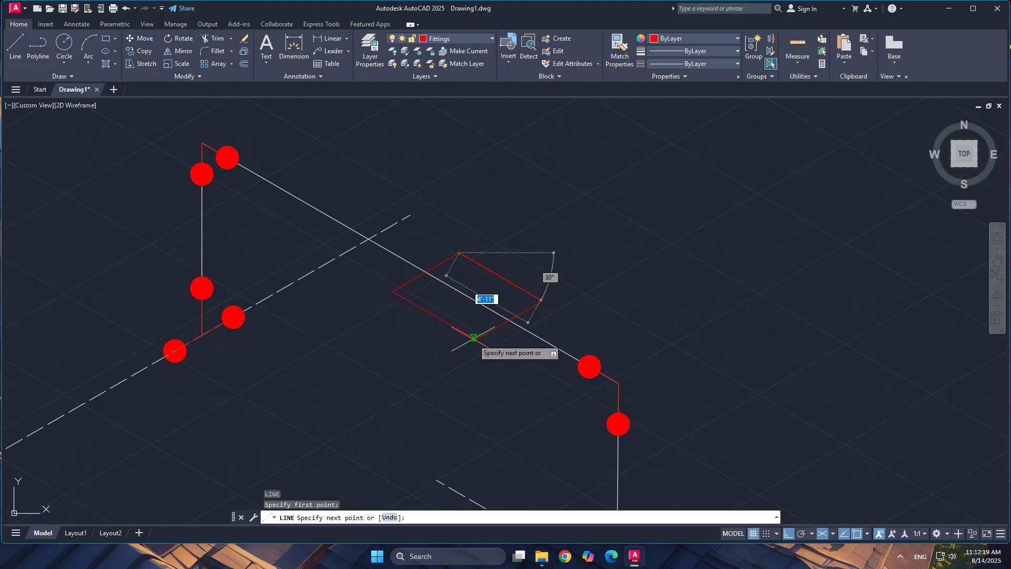
{"action": "key", "text": "F5"}
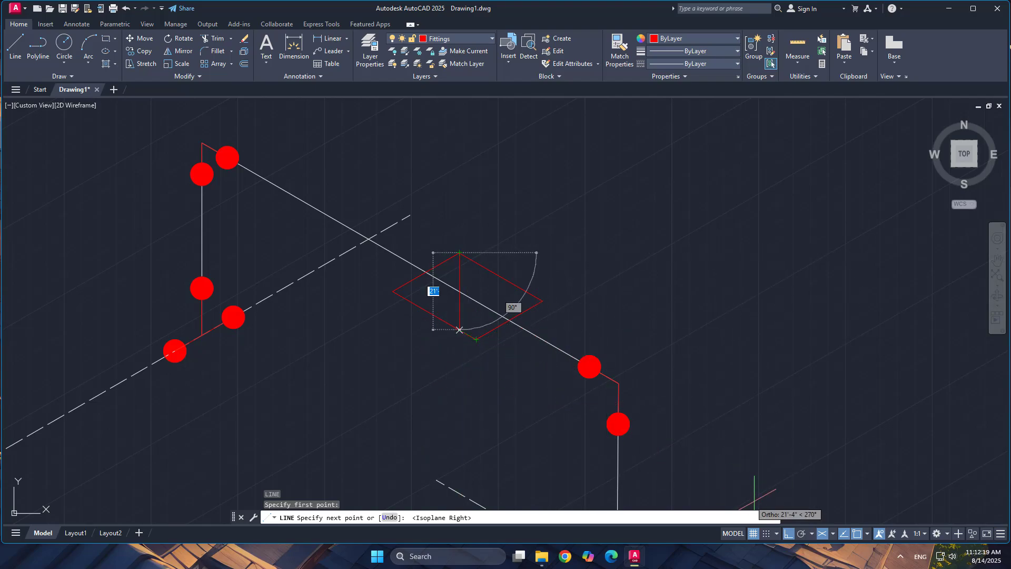
{"action": "key", "text": "F8"}
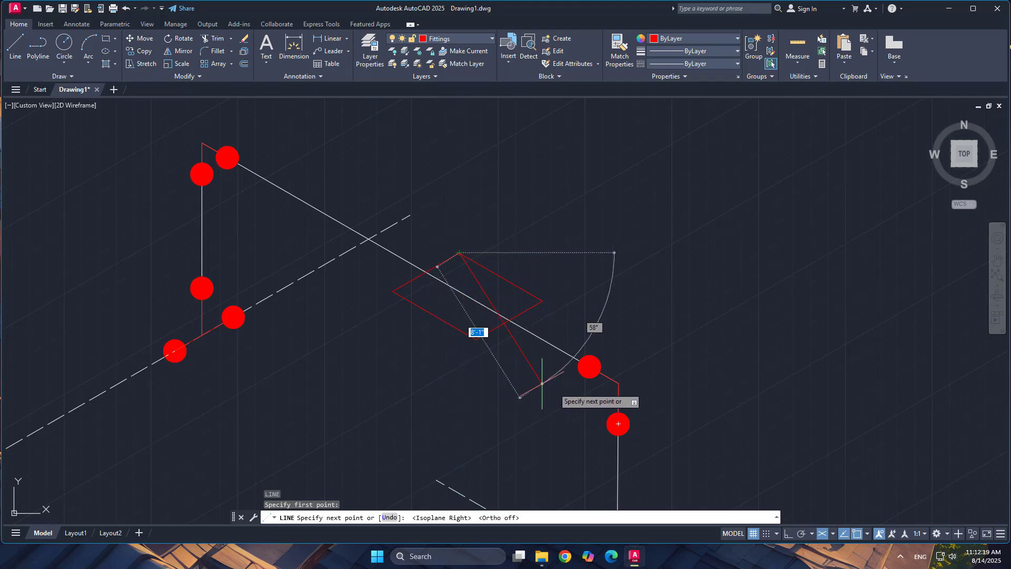
{"action": "left_click", "coordinate": [788, 533]}
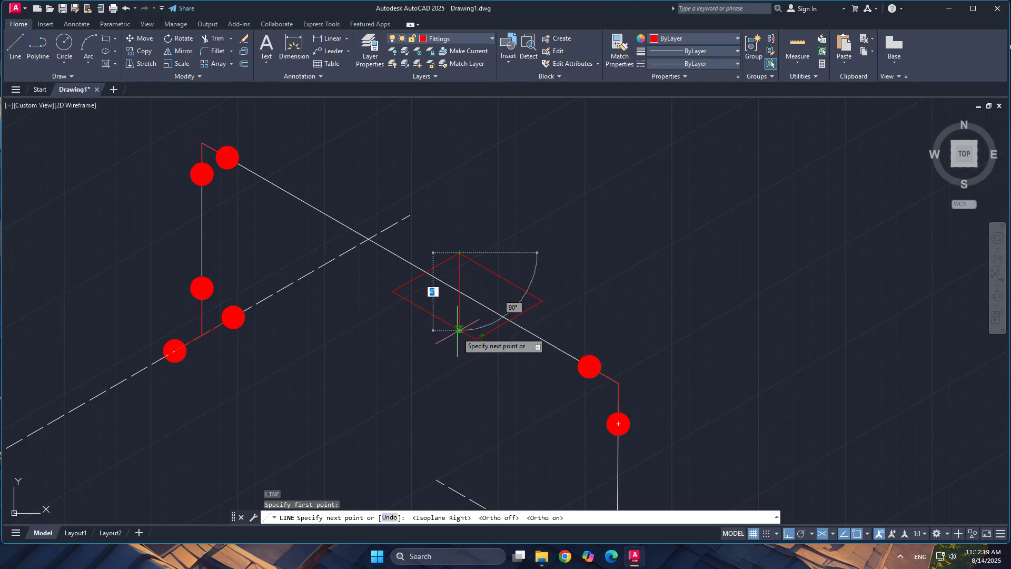
{"action": "left_click", "coordinate": [460, 363]}
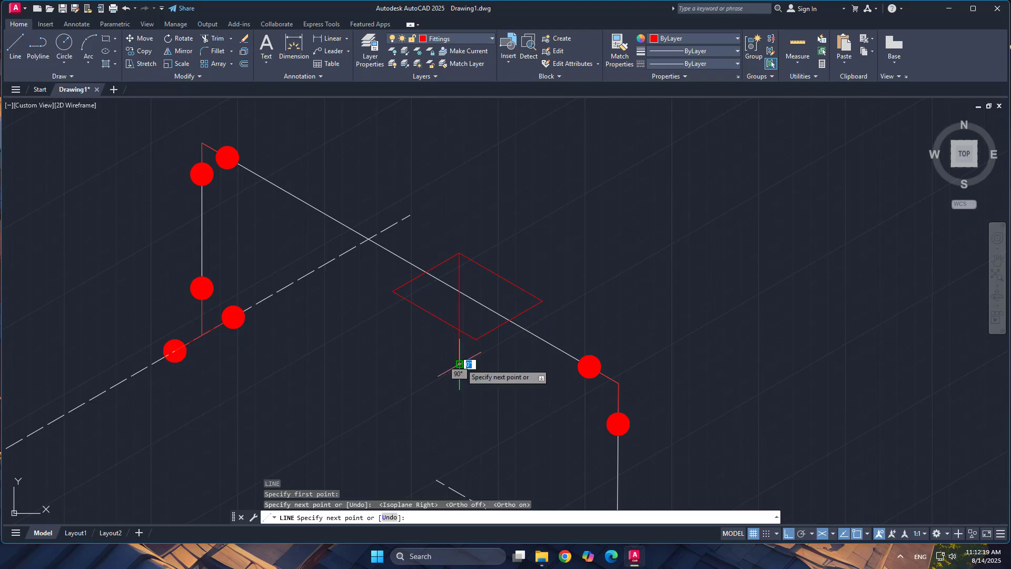
{"action": "key", "text": "Return"}
Move the vertical line by its midpoint onto the midpoint of the rectangle's upper-left edge, where the sloping pipe crosses it
{"action": "left_click", "coordinate": [459, 308]}
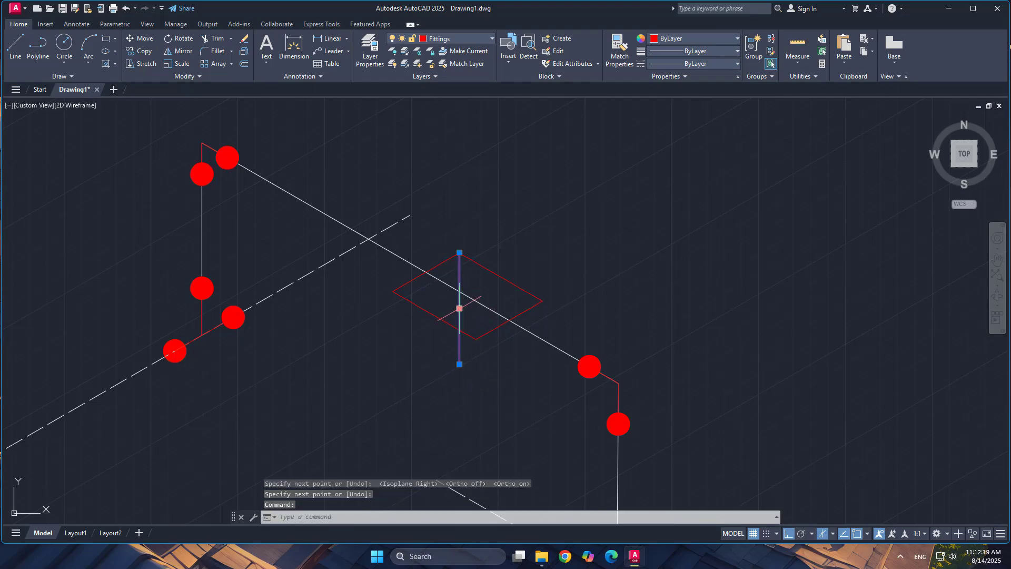
{"action": "left_click", "coordinate": [459, 308]}
{"action": "left_click", "coordinate": [426, 272]}
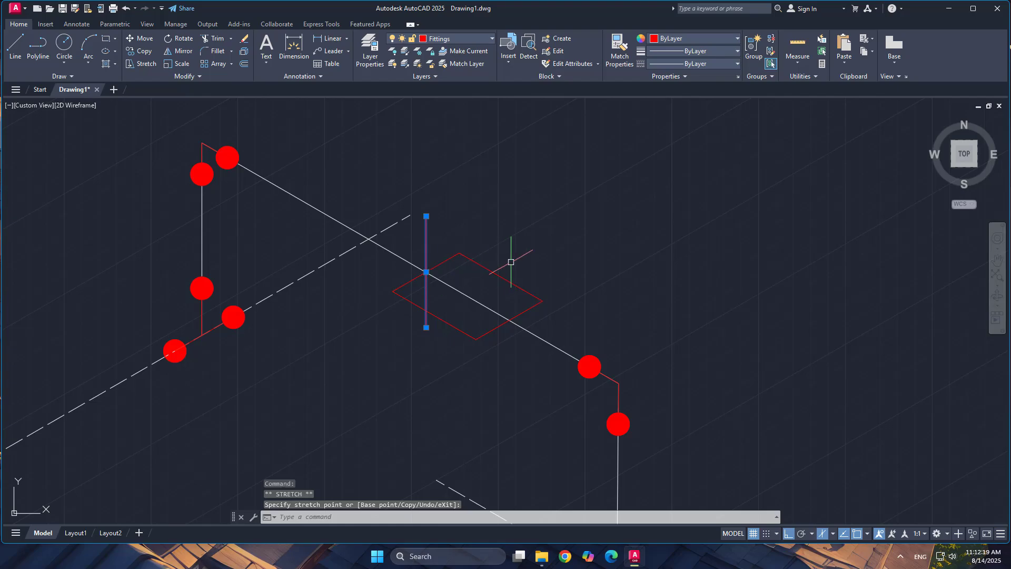
{"action": "key", "text": "Escape"}
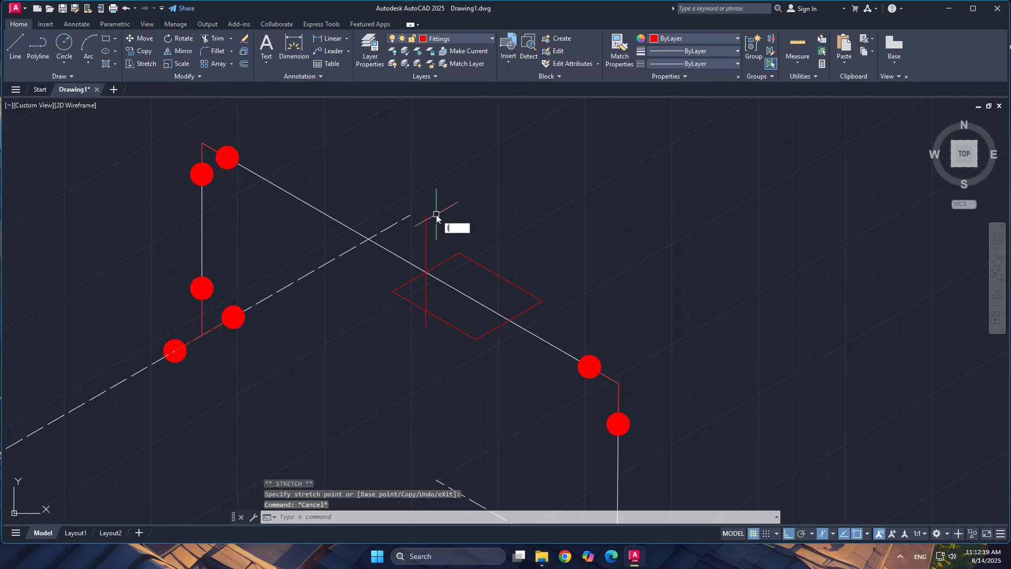
{"action": "type", "text": "l"}
{"action": "key", "text": "Return"}
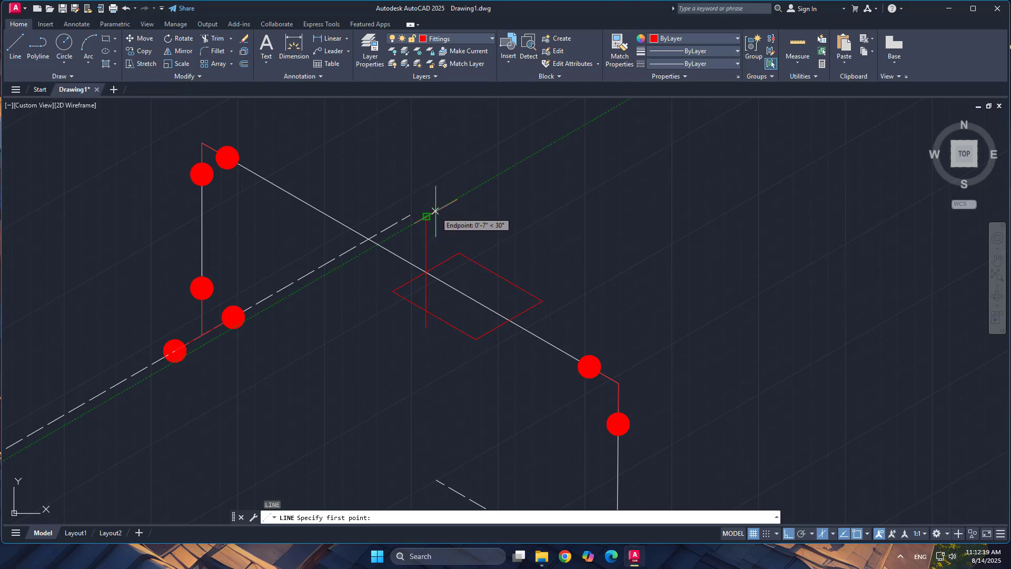
{"action": "left_click", "coordinate": [460, 364]}
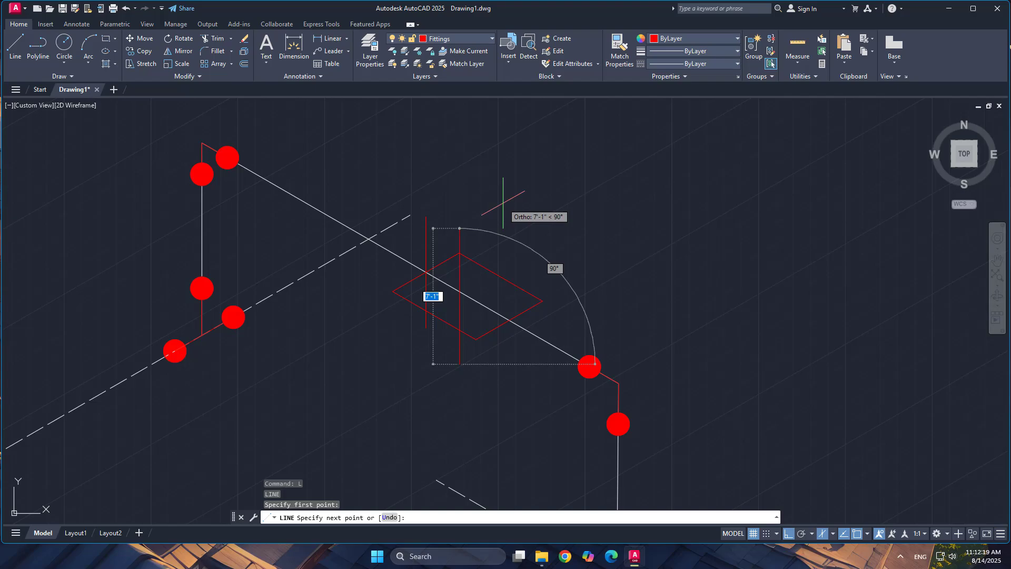
{"action": "key", "text": "Escape"}
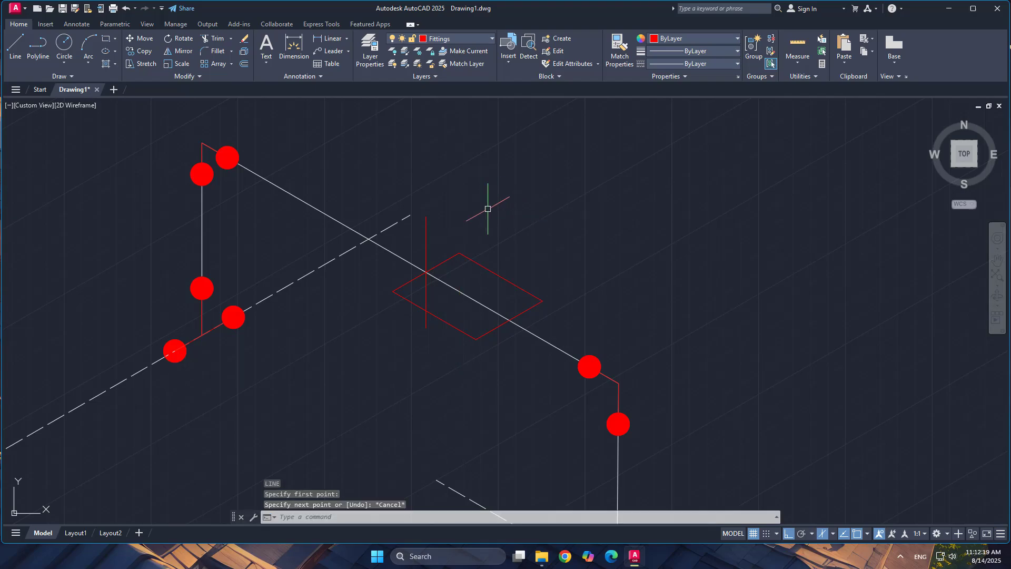
Copy the vertical line from its midpoint to the midpoint of the rectangle's lower-right edge on the sloping pipe
{"action": "left_click", "coordinate": [144, 51]}
{"action": "left_click", "coordinate": [426, 239]}
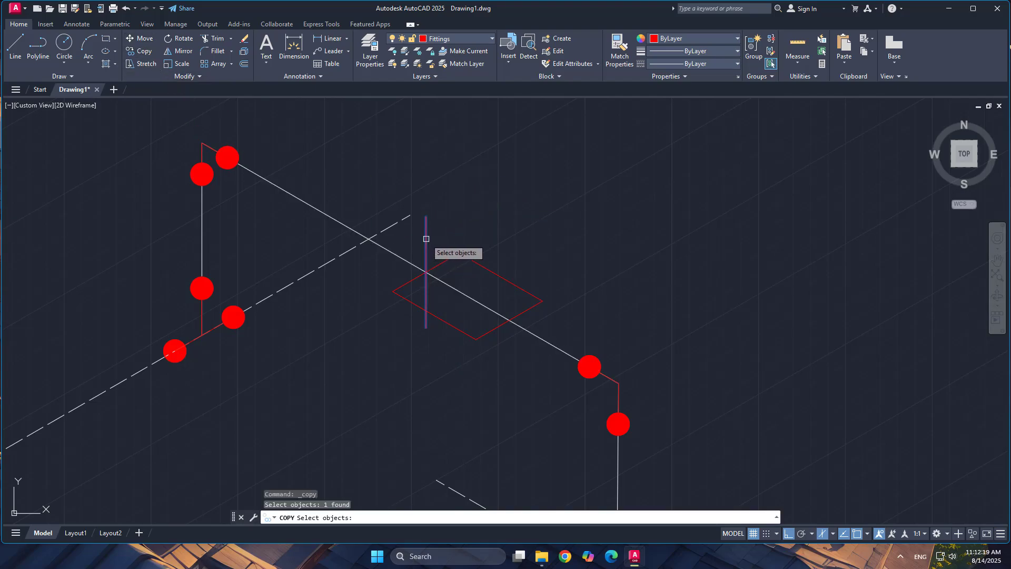
{"action": "key", "text": "Return"}
{"action": "left_click", "coordinate": [426, 273]}
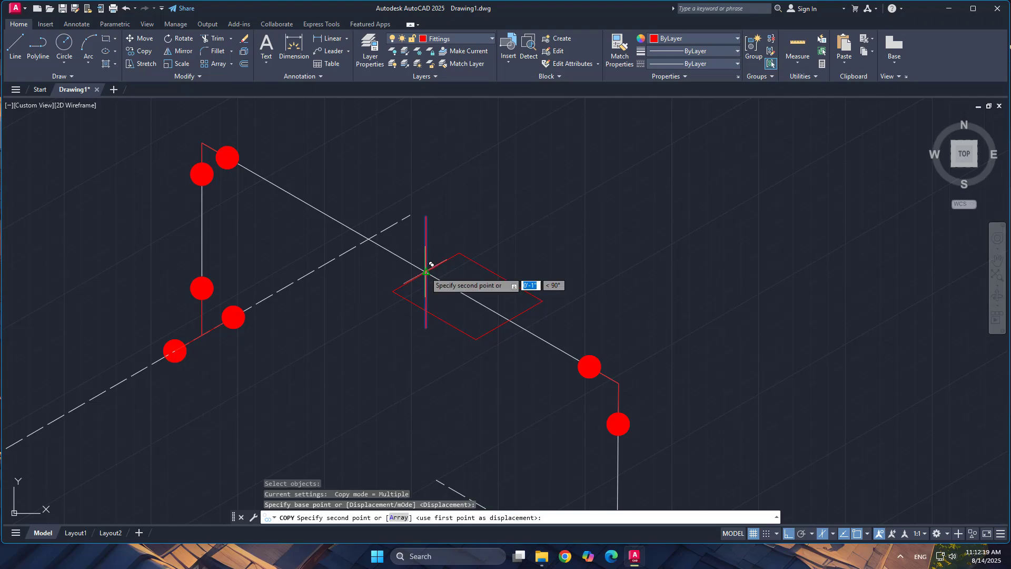
{"action": "left_click", "coordinate": [509, 320]}
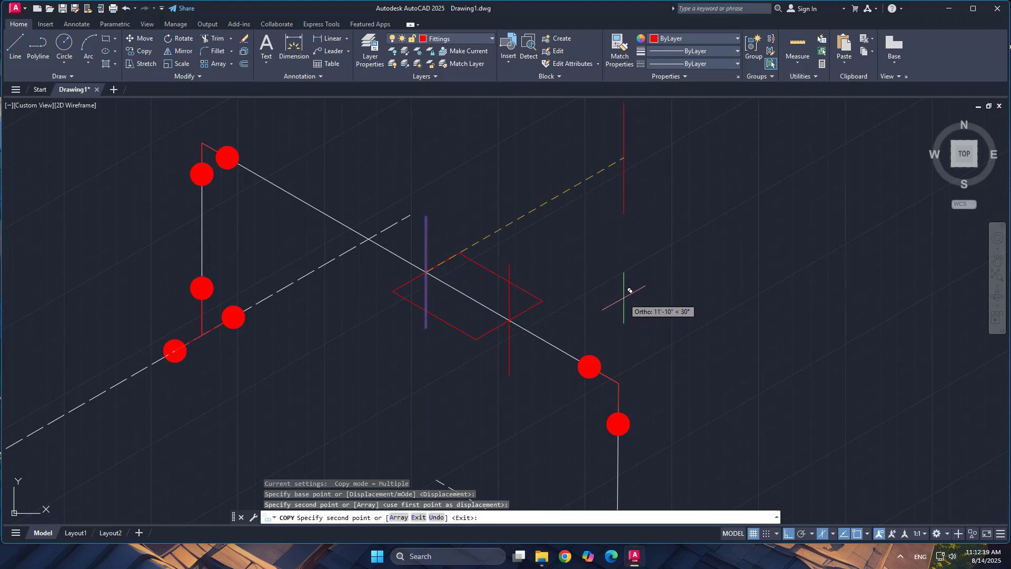
{"action": "key", "text": "Return"}
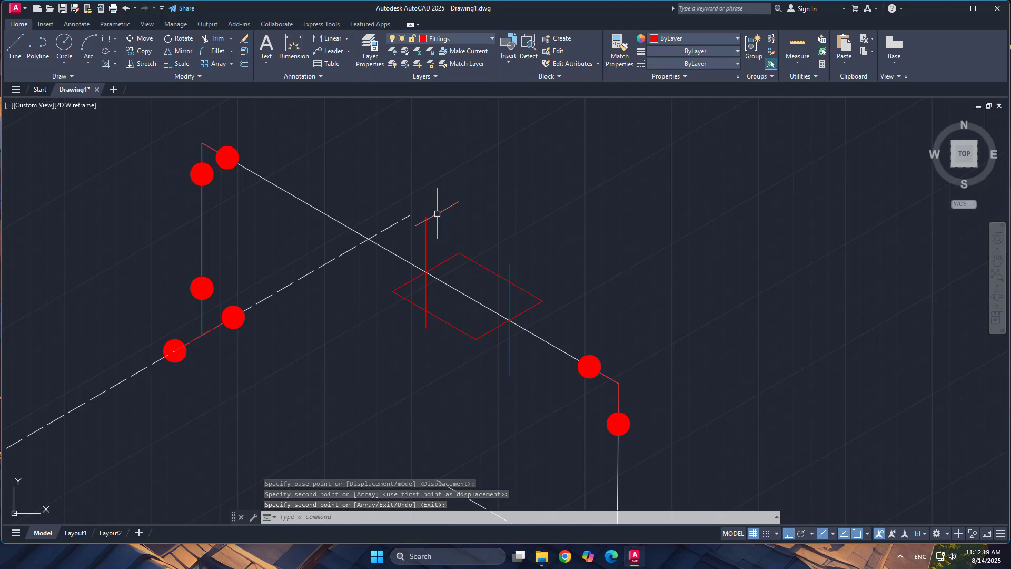
{"action": "type", "text": "l"}
{"action": "key", "text": "Return"}
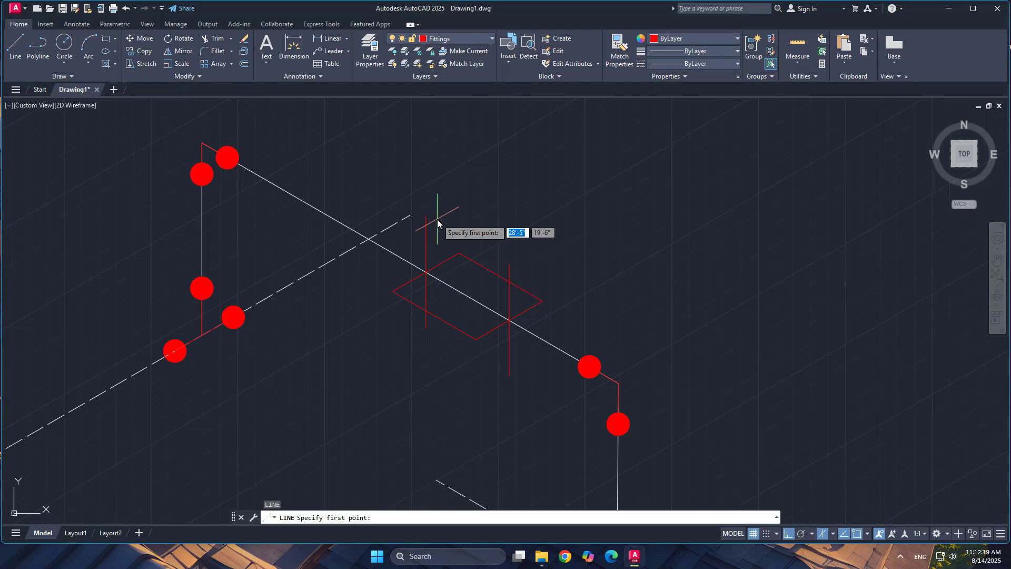
{"action": "left_click", "coordinate": [429, 218]}
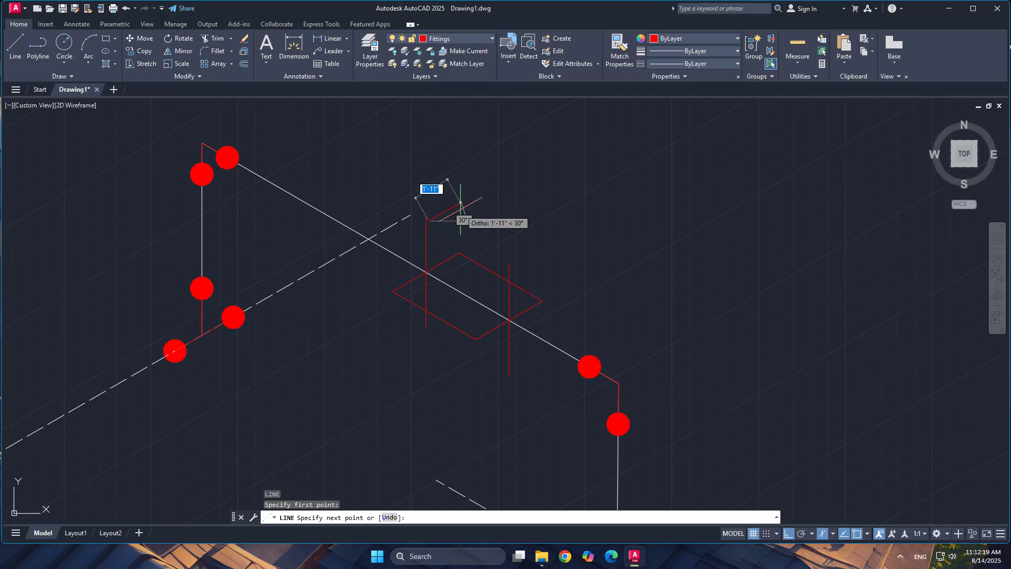
{"action": "key", "text": "Escape"}
Draw a diagonal line from the upper end of the left vertical line to the lower end of the right one
{"action": "key", "text": "Return"}
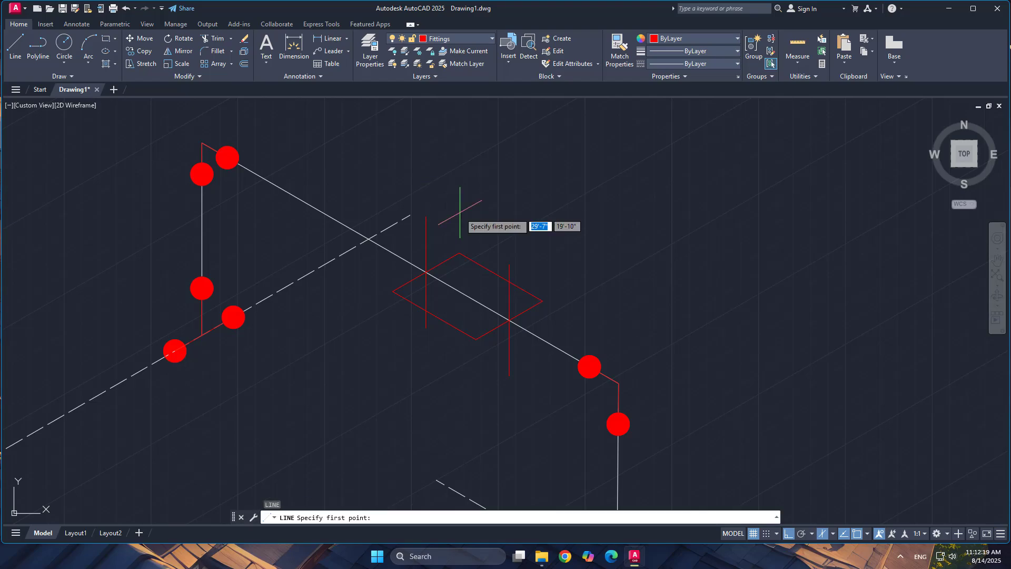
{"action": "left_click", "coordinate": [426, 216]}
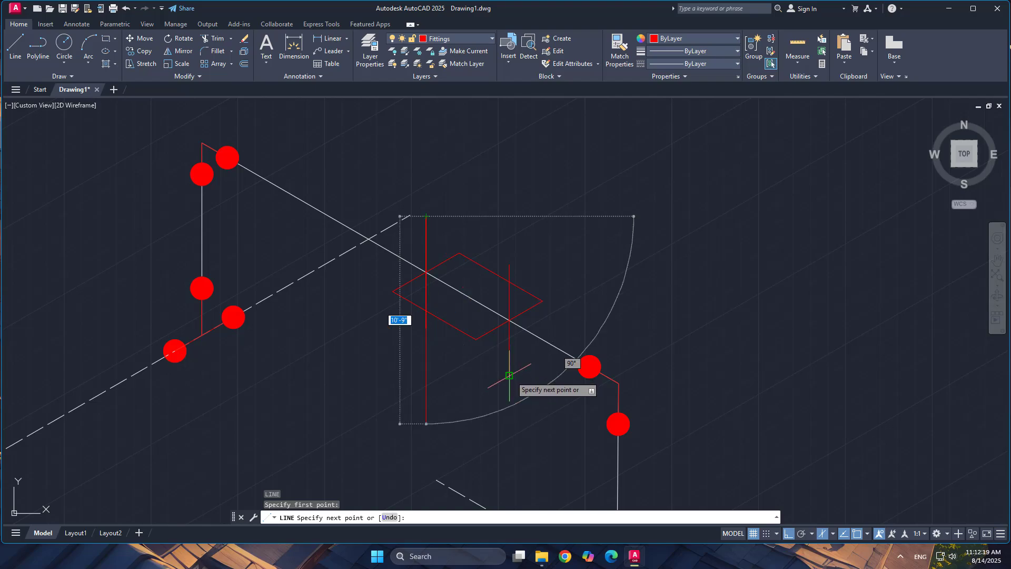
{"action": "left_click", "coordinate": [510, 376]}
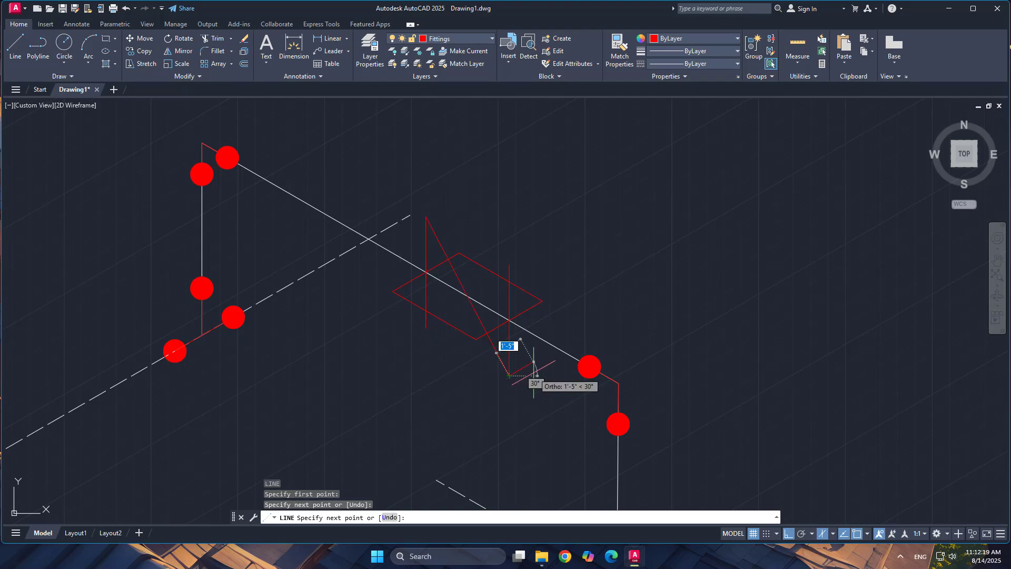
{"action": "key", "text": "Return"}
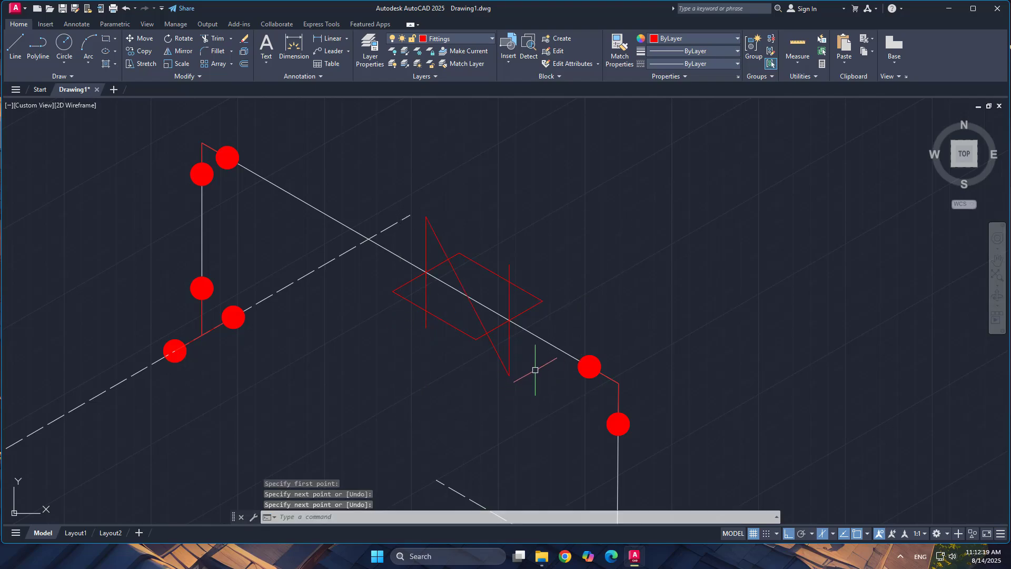
Draw the crossing diagonal from the upper end of the right vertical line to the lower end of the left one
{"action": "key", "text": "Return"}
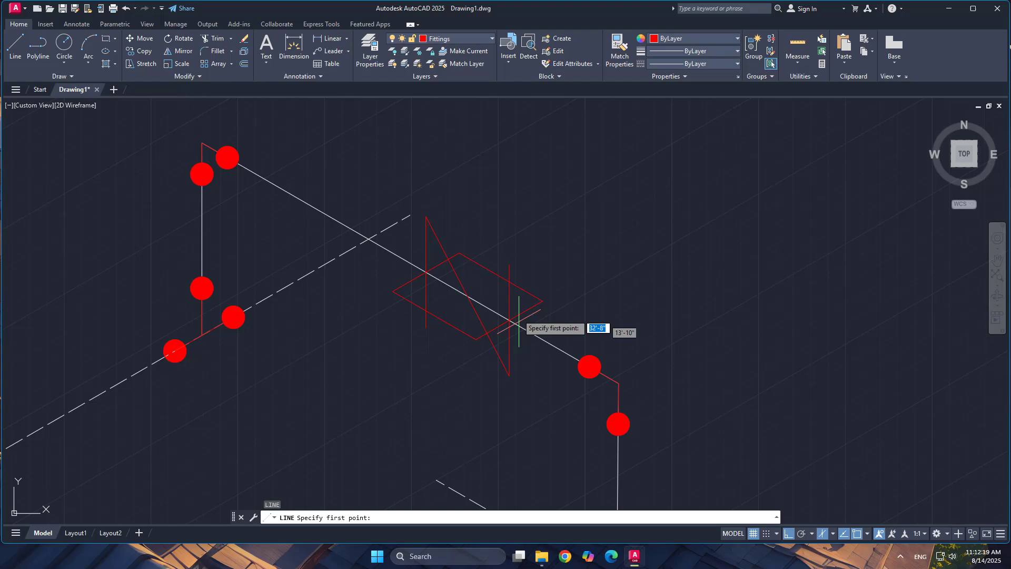
{"action": "left_click", "coordinate": [510, 264]}
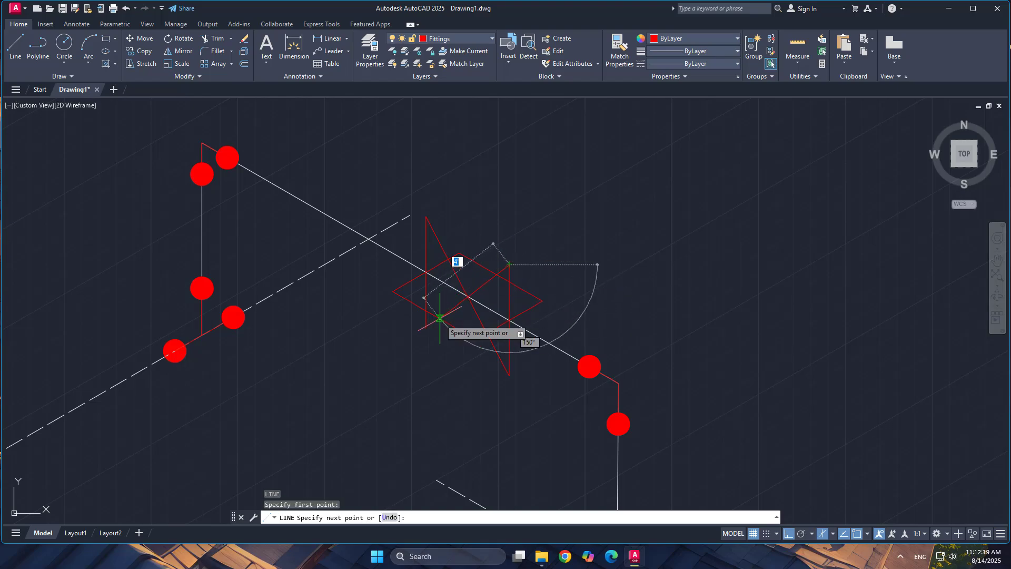
{"action": "left_click", "coordinate": [427, 328]}
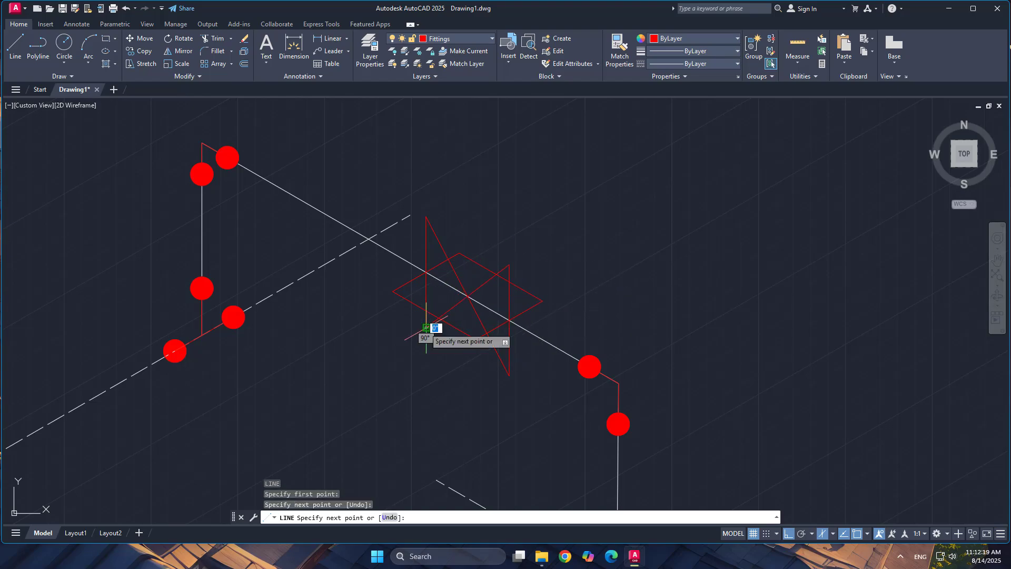
{"action": "key", "text": "Return"}
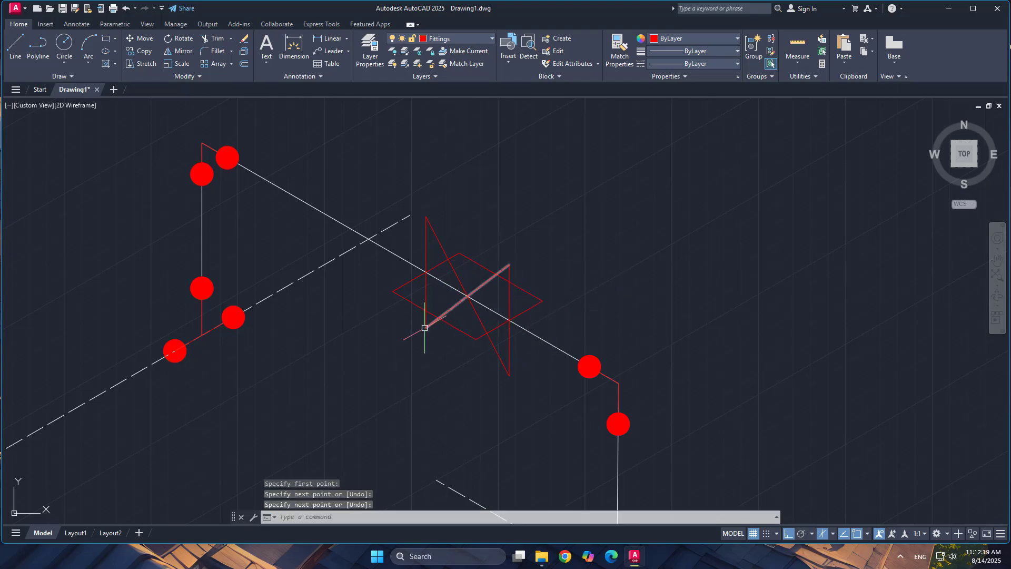
Delete the four construction lines of the isometric rectangle, keeping only the bow-tie valve symbol on the pipe
{"action": "left_click", "coordinate": [481, 346]}
{"action": "left_click", "coordinate": [472, 336]}
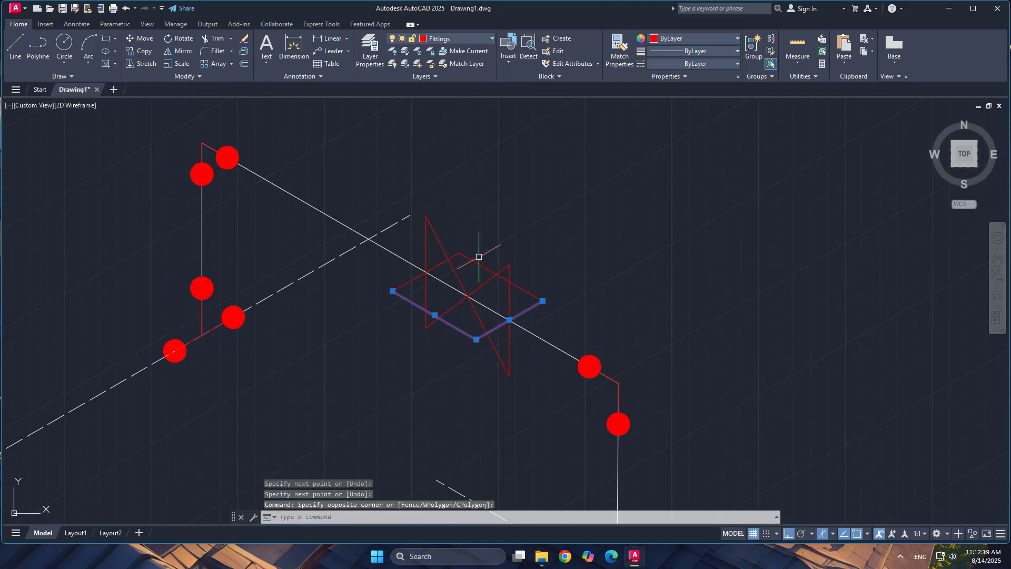
{"action": "left_click", "coordinate": [479, 257]}
{"action": "left_click", "coordinate": [455, 246]}
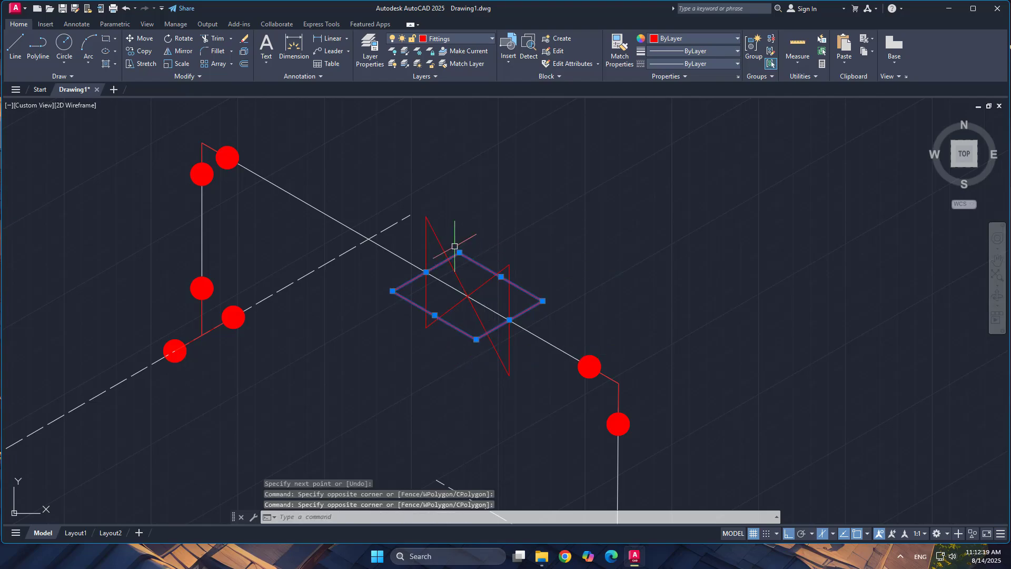
{"action": "key", "text": "Delete"}
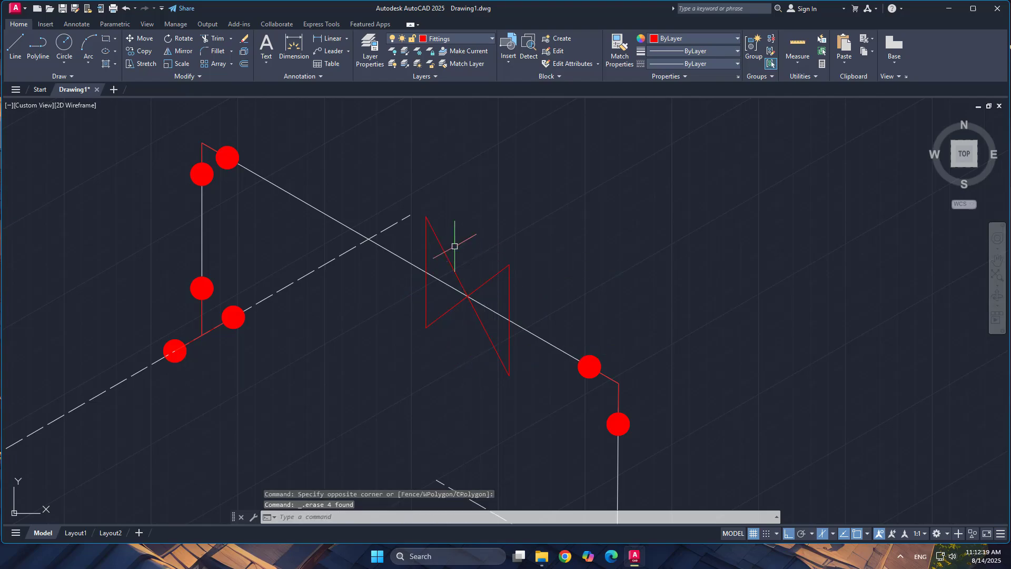
Copy the valve's right vertical line 5" outward along the sloping pipe, using the left isoplane
{"action": "left_click", "coordinate": [511, 332]}
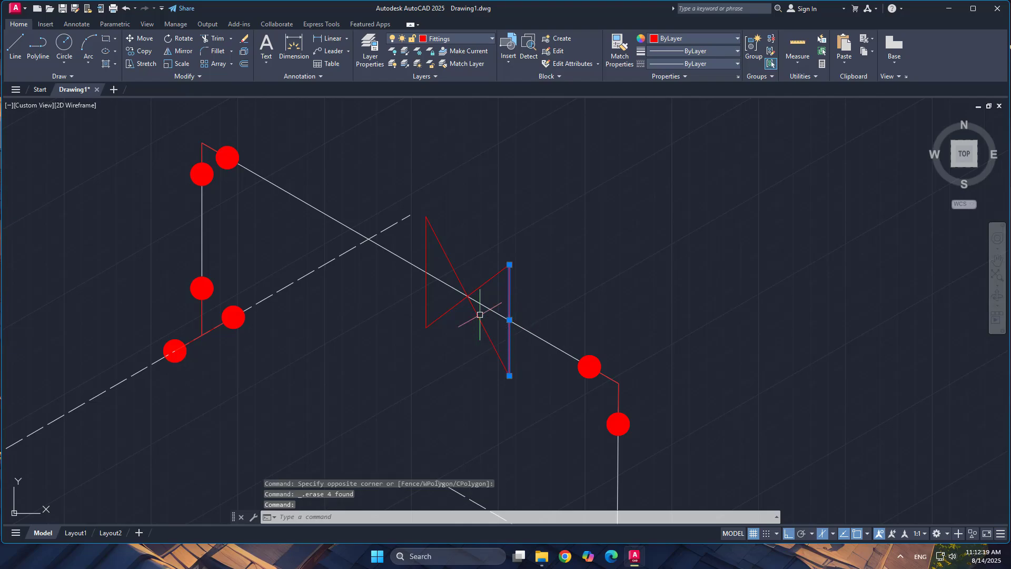
{"action": "left_click", "coordinate": [147, 54]}
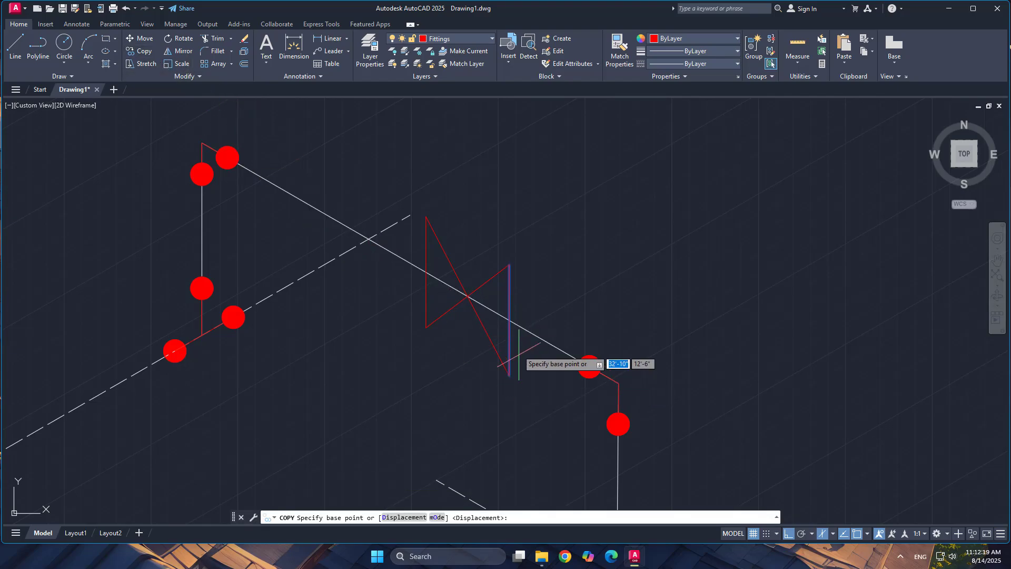
{"action": "left_click", "coordinate": [511, 315]}
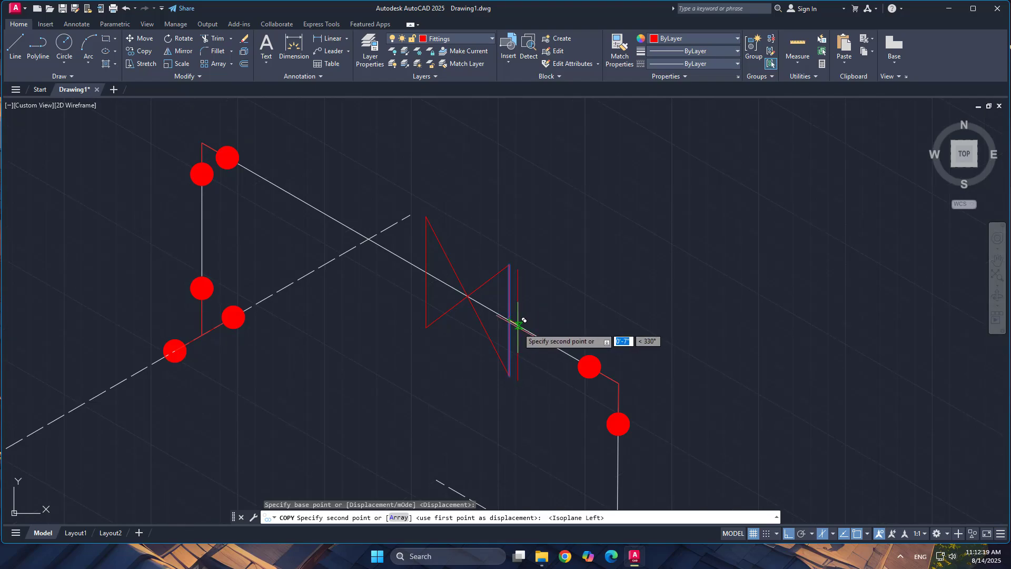
{"action": "type", "text": "5"}
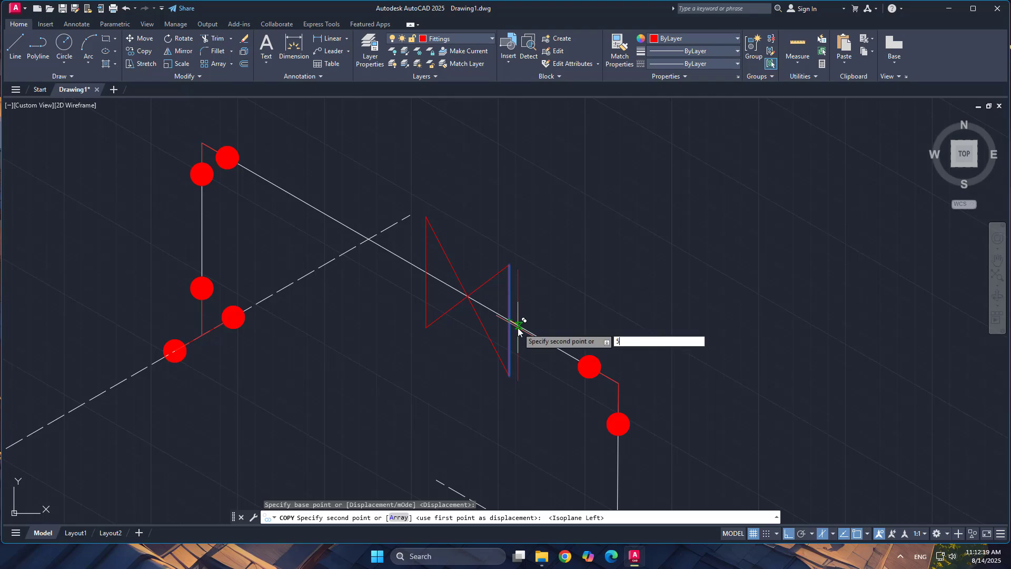
{"action": "key", "text": "Return"}
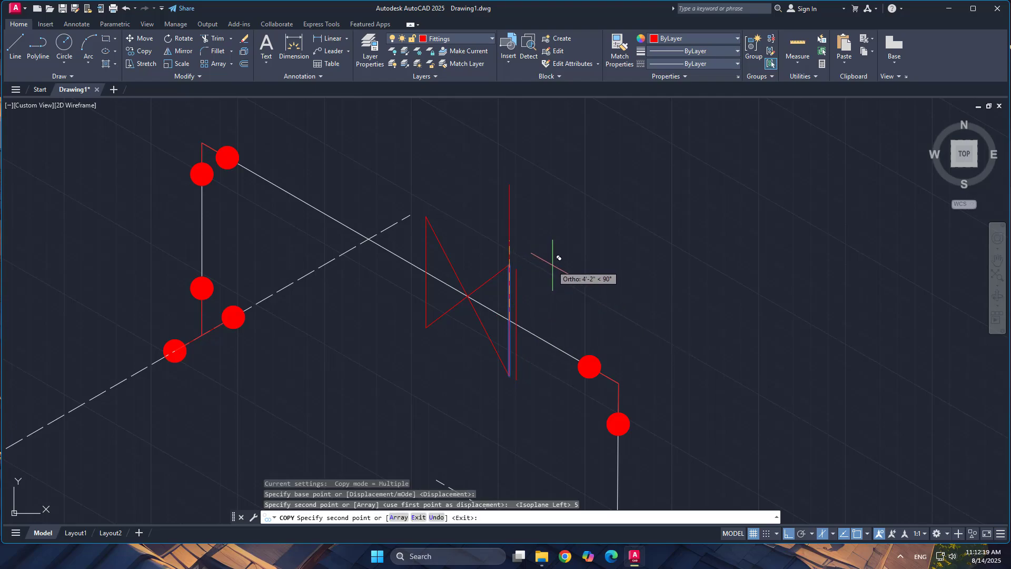
{"action": "key", "text": "Return"}
Copy the valve's left vertical line 5" outward along the sloping pipe to form the second flange line
{"action": "left_click", "coordinate": [425, 253]}
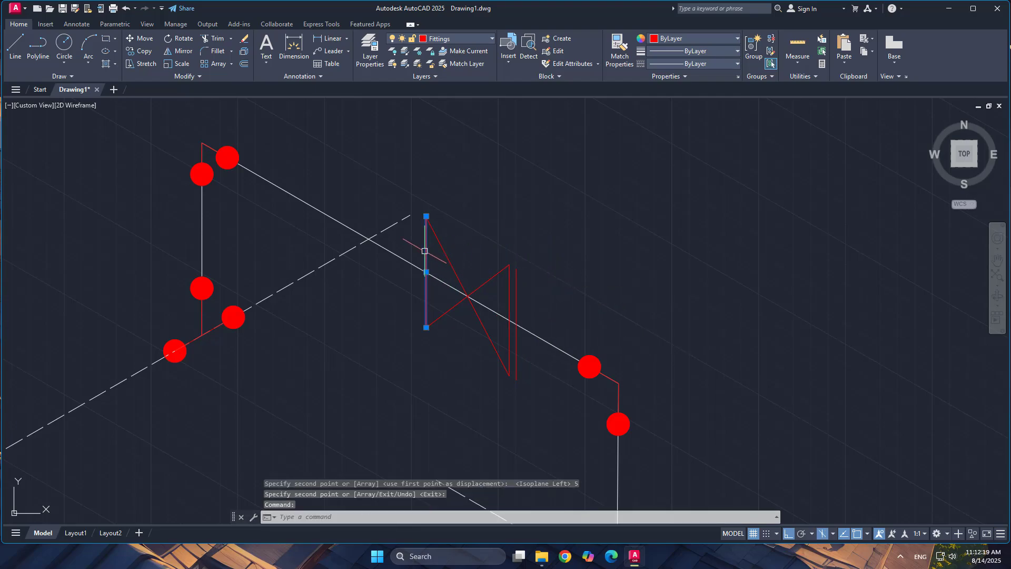
{"action": "left_click", "coordinate": [136, 50]}
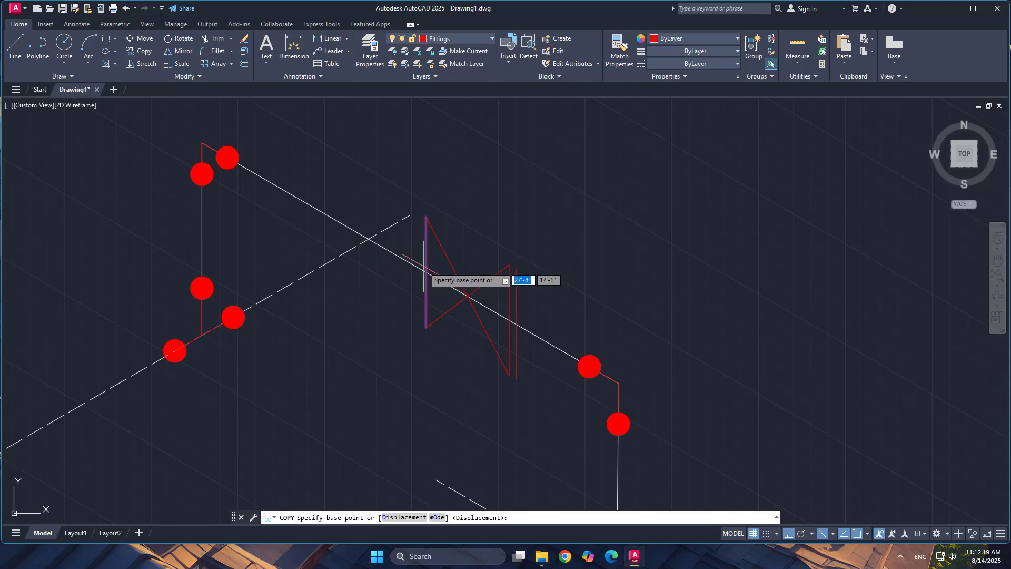
{"action": "left_click", "coordinate": [426, 272]}
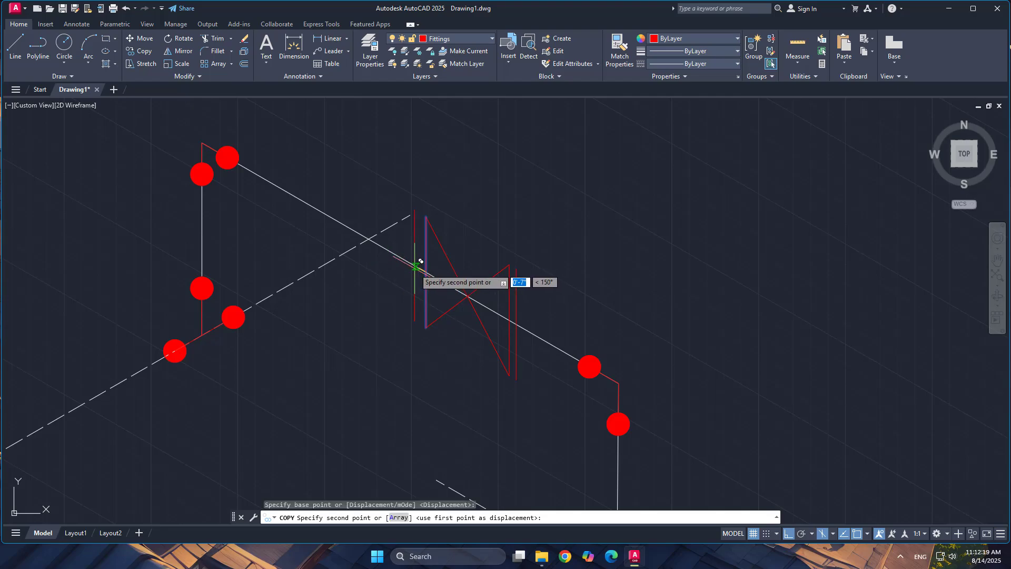
{"action": "type", "text": "5"}
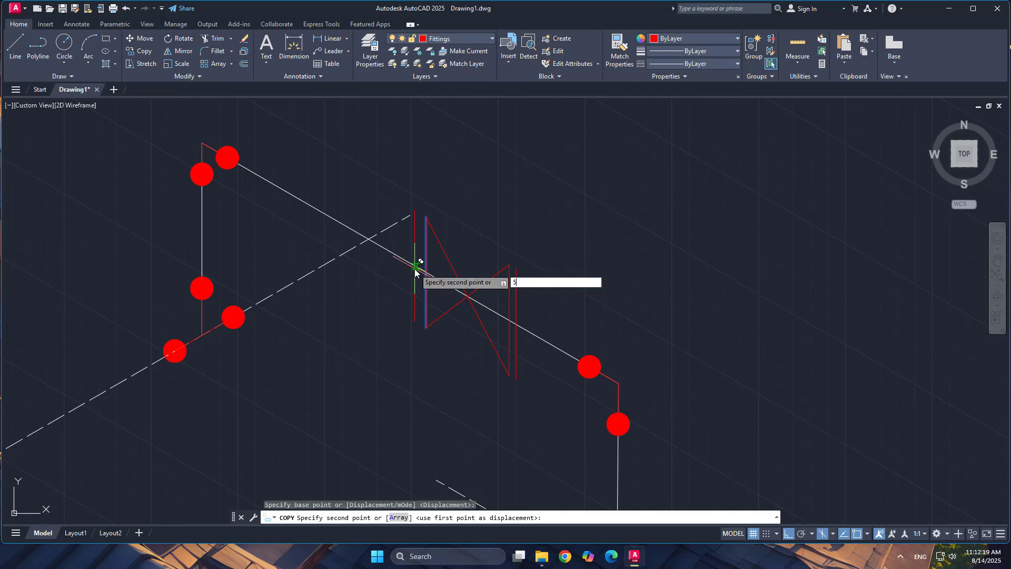
{"action": "key", "text": "Return"}
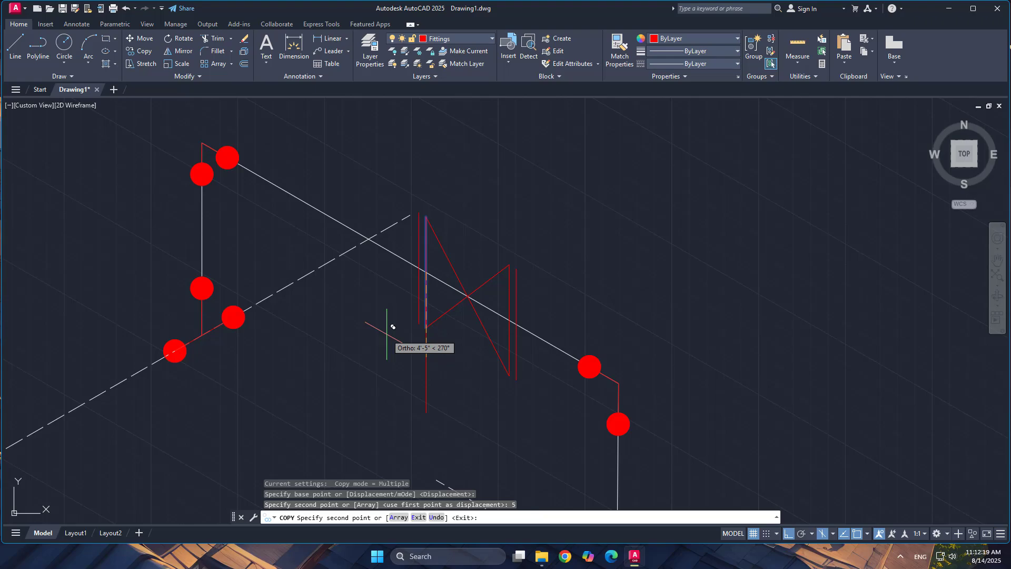
{"action": "key", "text": "Escape"}
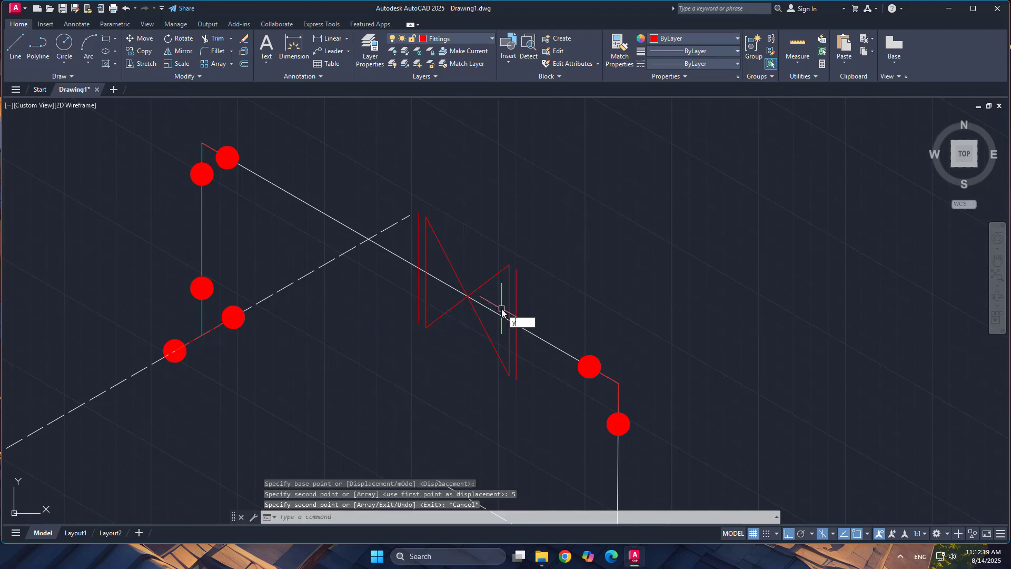
{"action": "key", "text": "Escape"}
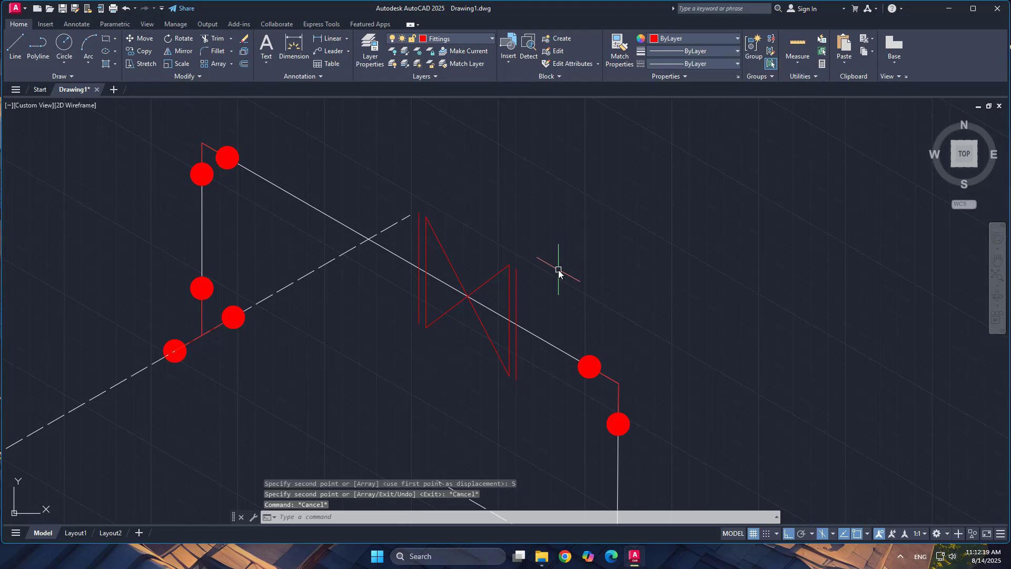
Trim the sloping pipe between each pair of flange lines and delete the leftover pipe segment inside the valve
{"action": "type", "text": "tr"}
{"action": "key", "text": "Return"}
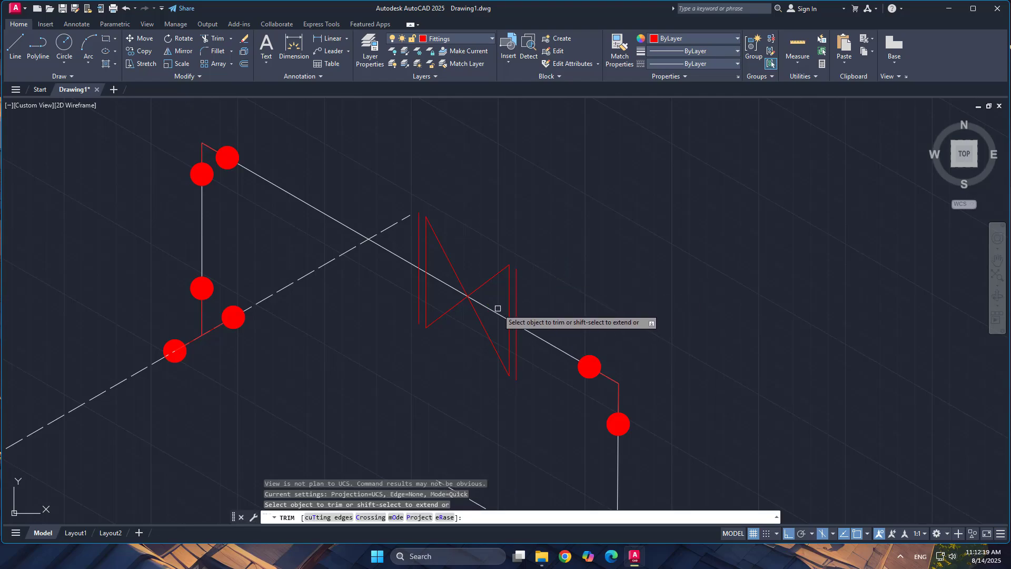
{"action": "scroll", "coordinate": [499, 314], "scroll_direction": "up", "scroll_amount": 6}
{"action": "left_click", "coordinate": [529, 320]}
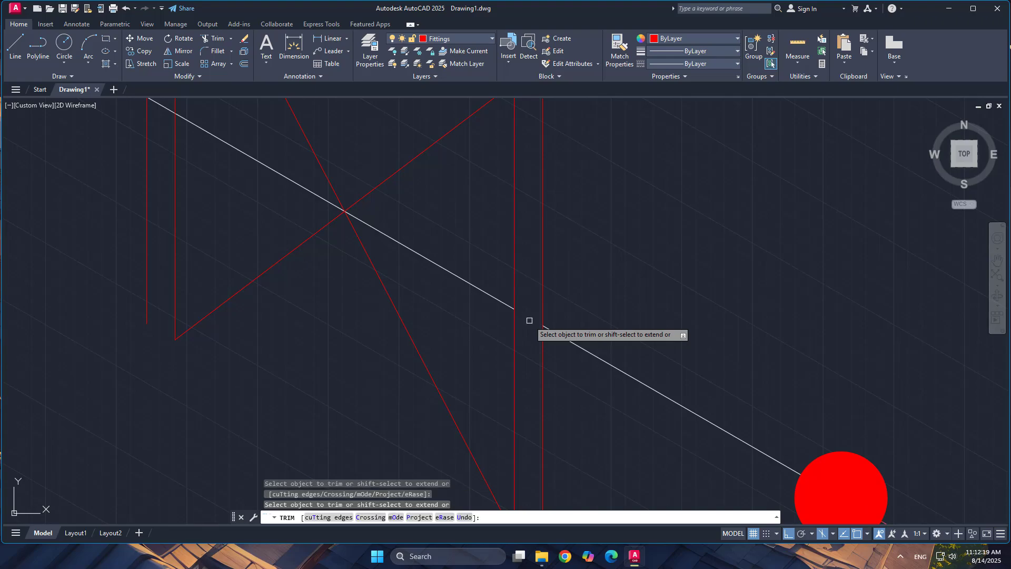
{"action": "scroll", "coordinate": [459, 280], "scroll_direction": "down", "scroll_amount": 4}
{"action": "scroll", "coordinate": [344, 216], "scroll_direction": "up", "scroll_amount": 4}
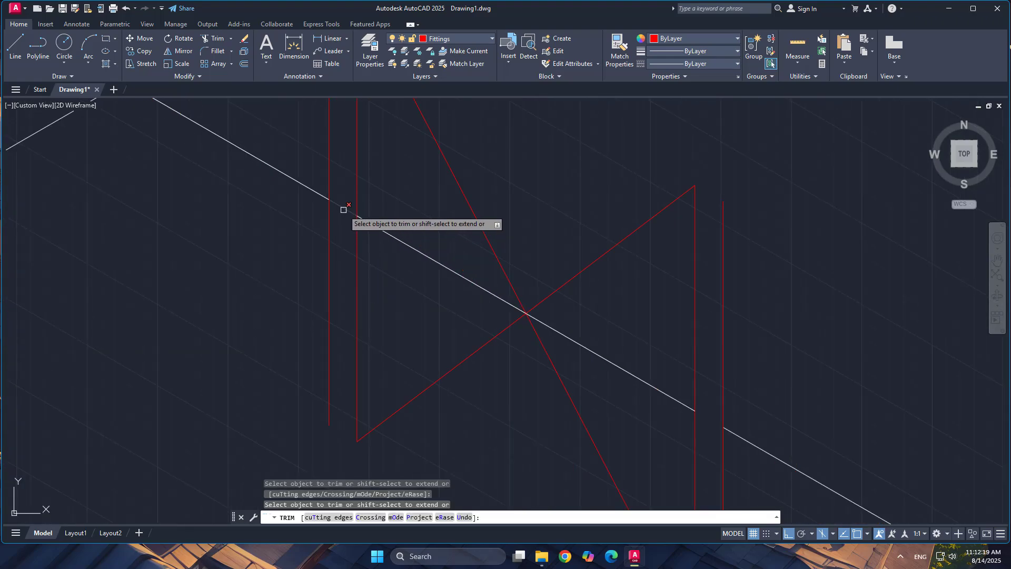
{"action": "left_click", "coordinate": [345, 216]}
{"action": "scroll", "coordinate": [421, 301], "scroll_direction": "down", "scroll_amount": 6}
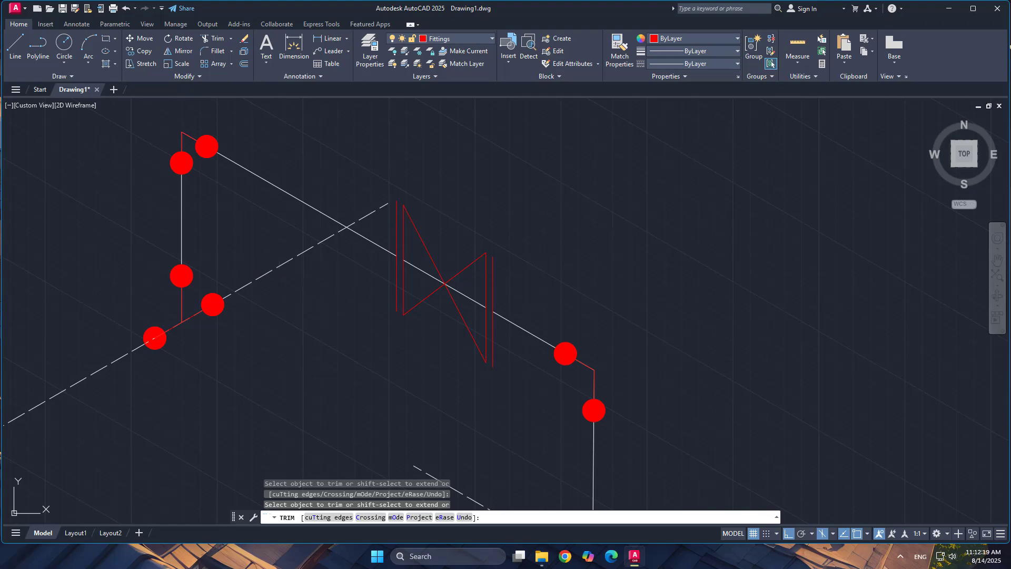
{"action": "key", "text": "Return"}
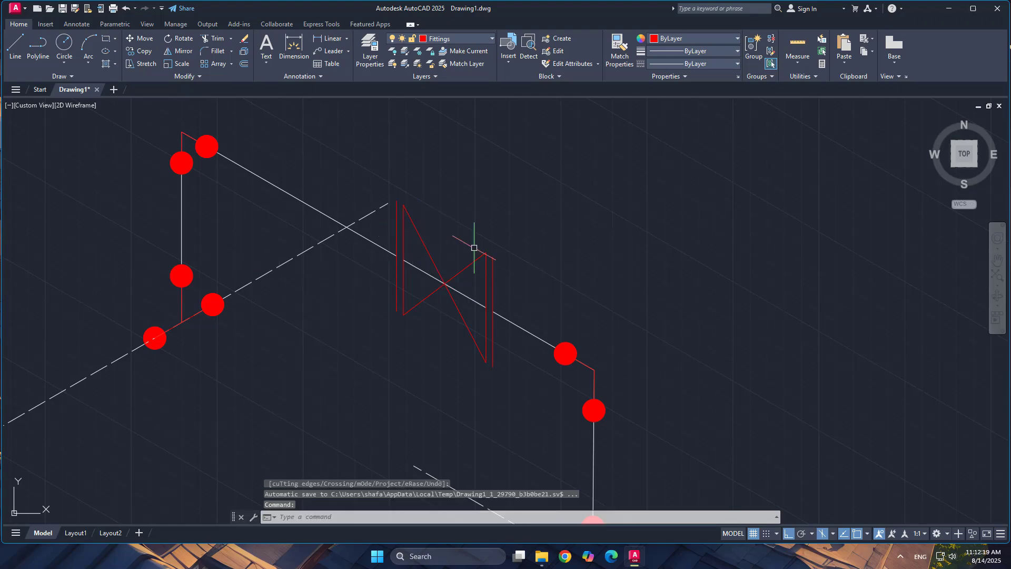
{"action": "left_click", "coordinate": [470, 299]}
{"action": "key", "text": "Delete"}
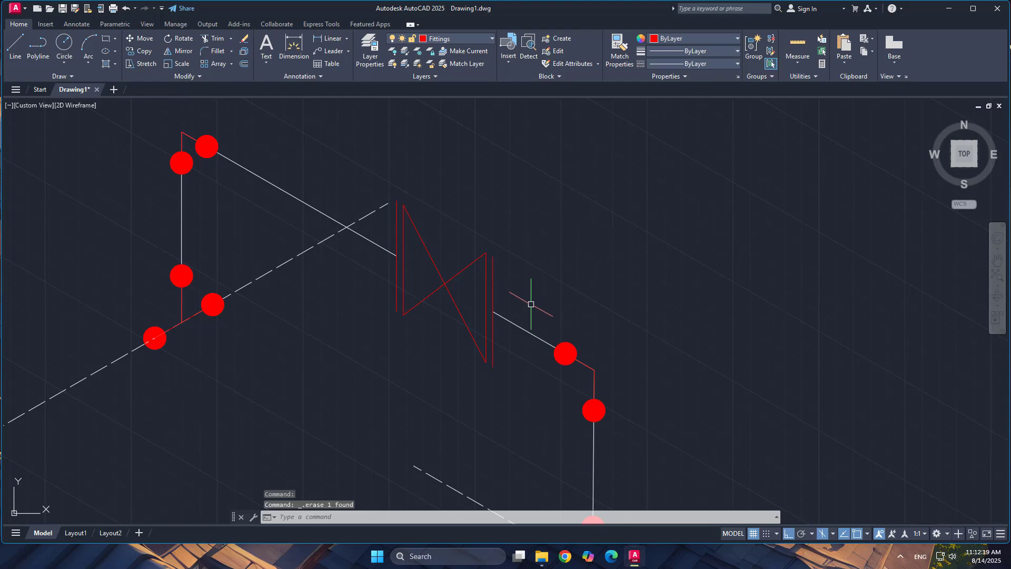
Draw a small ellipse centered where the lower pipe run meets the valve's right outer flange line
{"action": "middle_click_drag", "start_coordinate": [531, 302], "coordinate": [533, 284]}
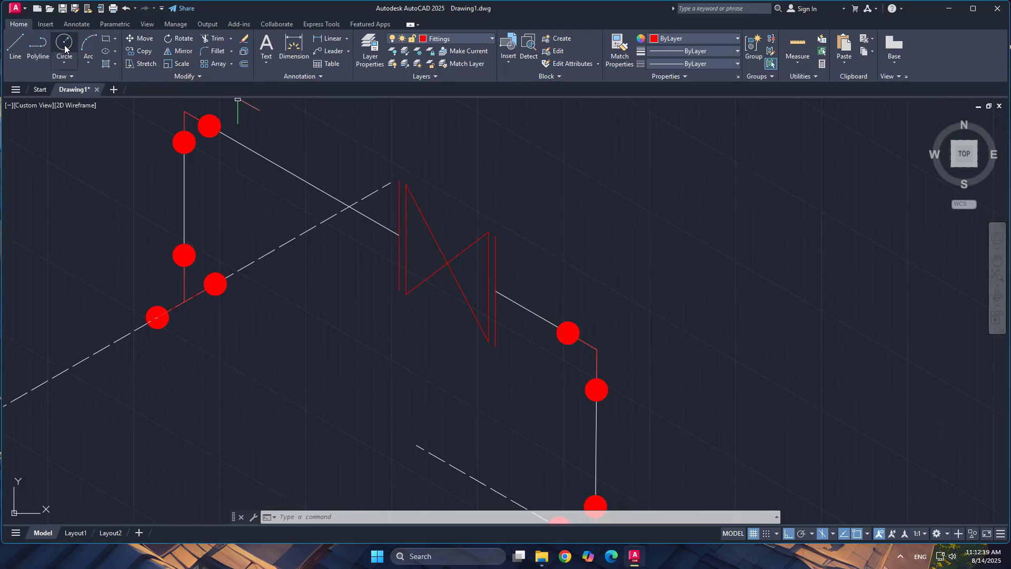
{"action": "left_click", "coordinate": [104, 52]}
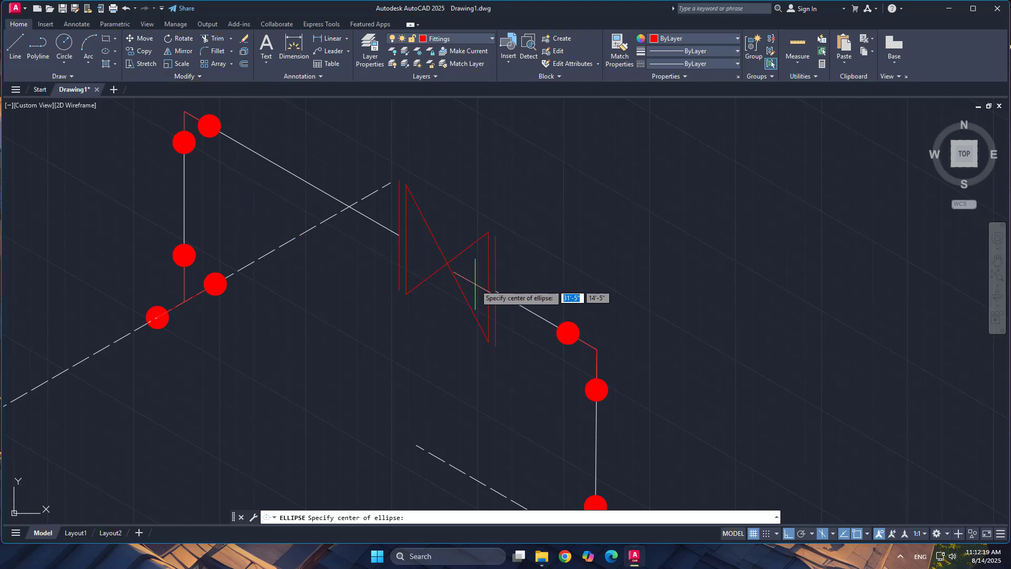
{"action": "scroll", "coordinate": [476, 285], "scroll_direction": "up", "scroll_amount": 4}
{"action": "left_click", "coordinate": [525, 301]}
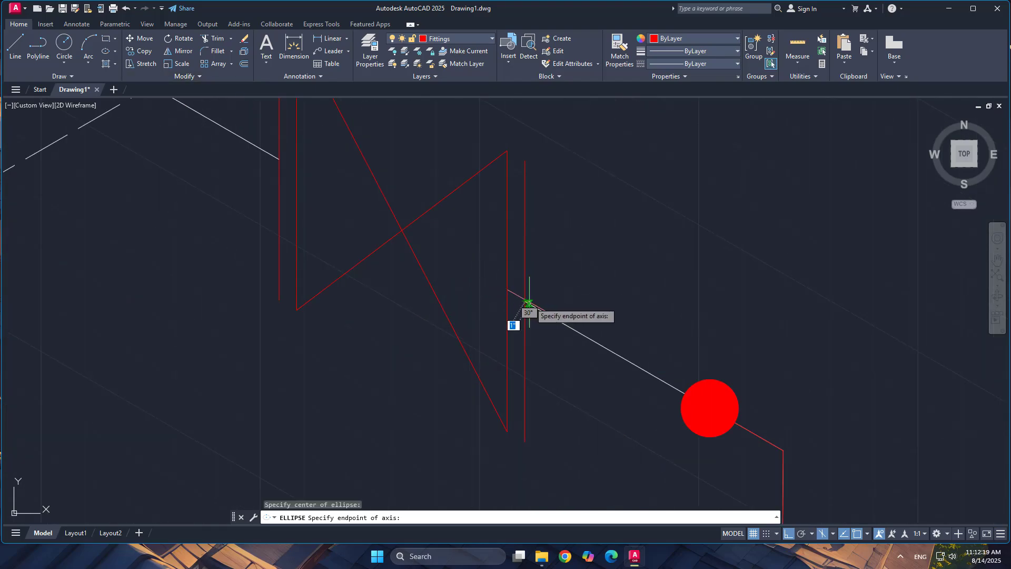
{"action": "left_click", "coordinate": [533, 304]}
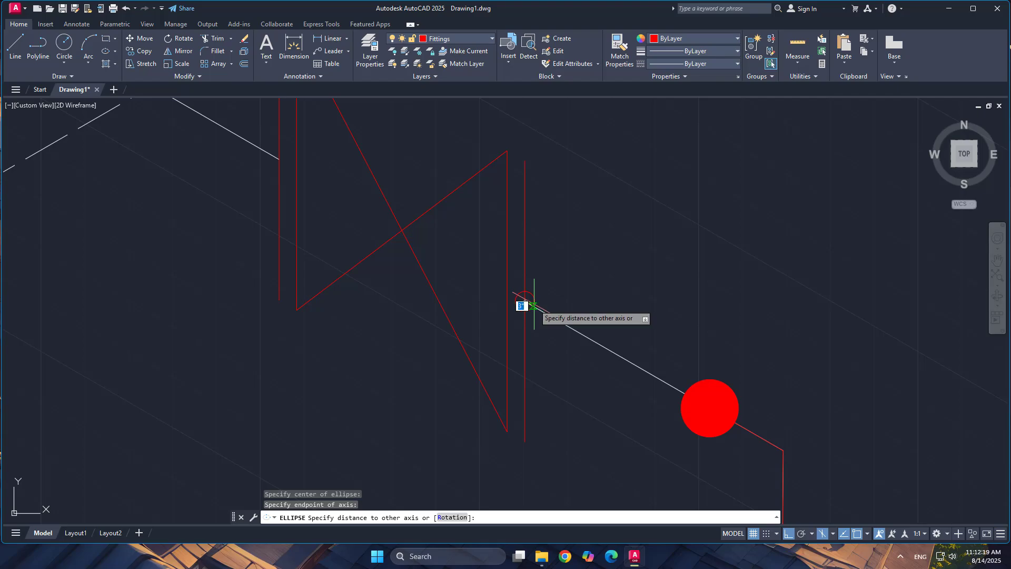
{"action": "left_click", "coordinate": [546, 299]}
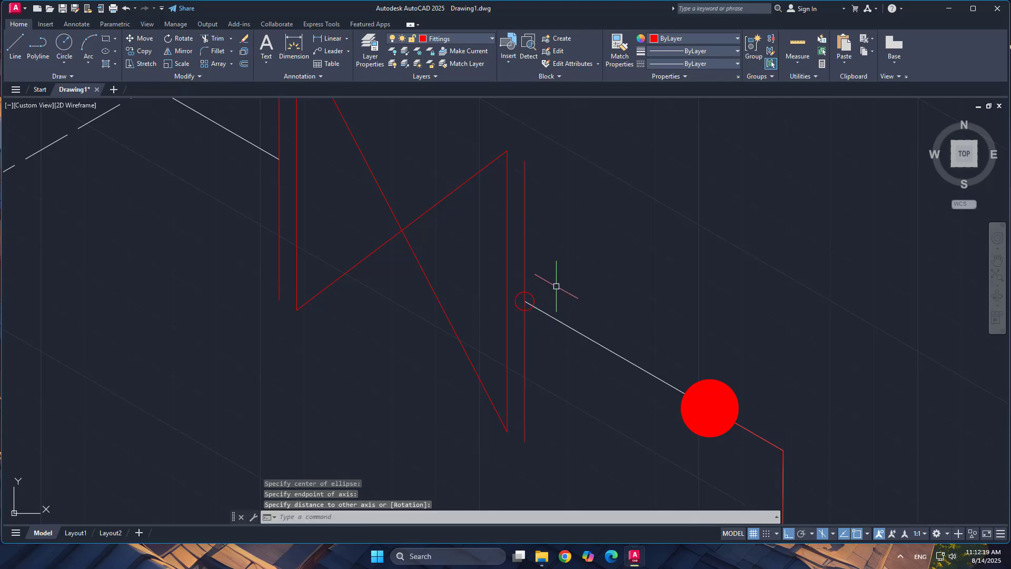
{"action": "key", "text": "space"}
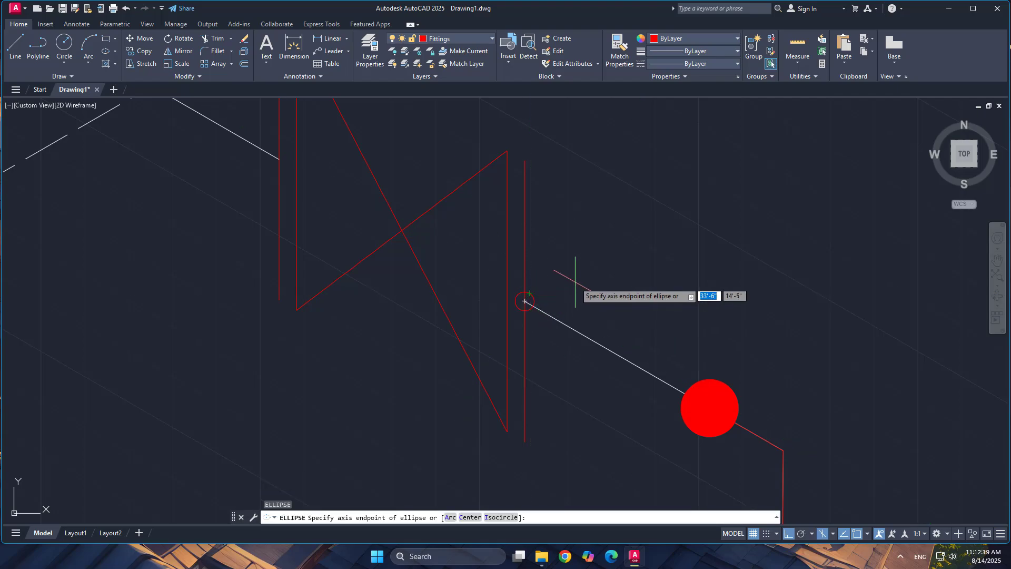
{"action": "key", "text": "Escape"}
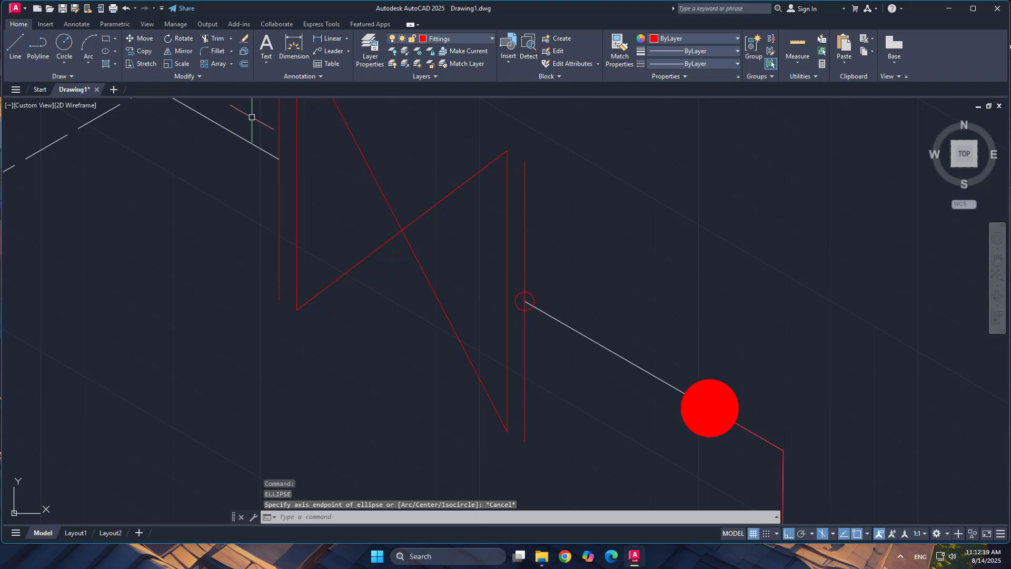
Fill both halves of the small ellipse on the right flange line with a solid red hatch
{"action": "type", "text": "h"}
{"action": "key", "text": "Return"}
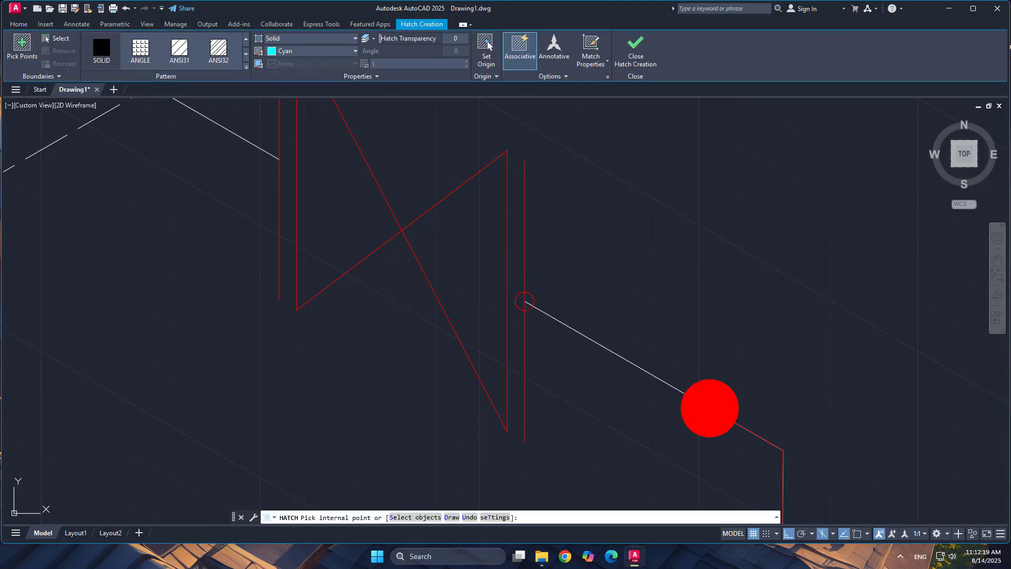
{"action": "left_click", "coordinate": [303, 52]}
{"action": "left_click", "coordinate": [272, 164]}
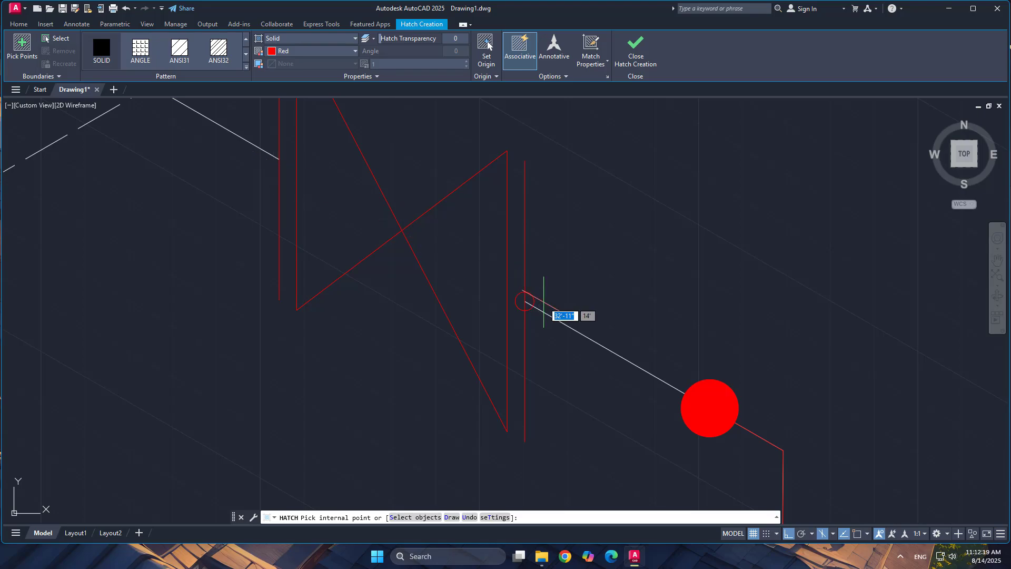
{"action": "left_click", "coordinate": [526, 301]}
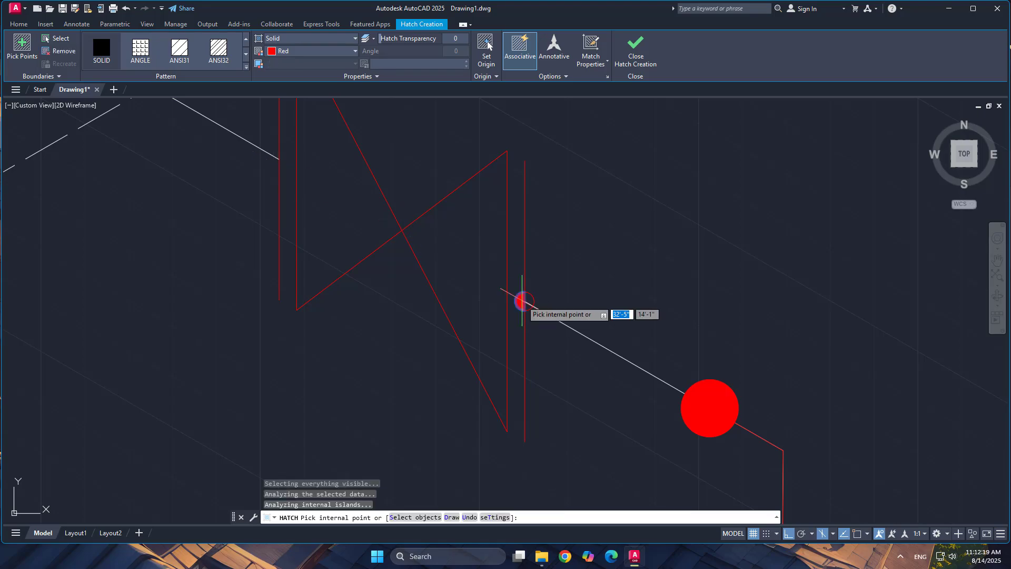
{"action": "scroll", "coordinate": [525, 301], "scroll_direction": "up", "scroll_amount": 3}
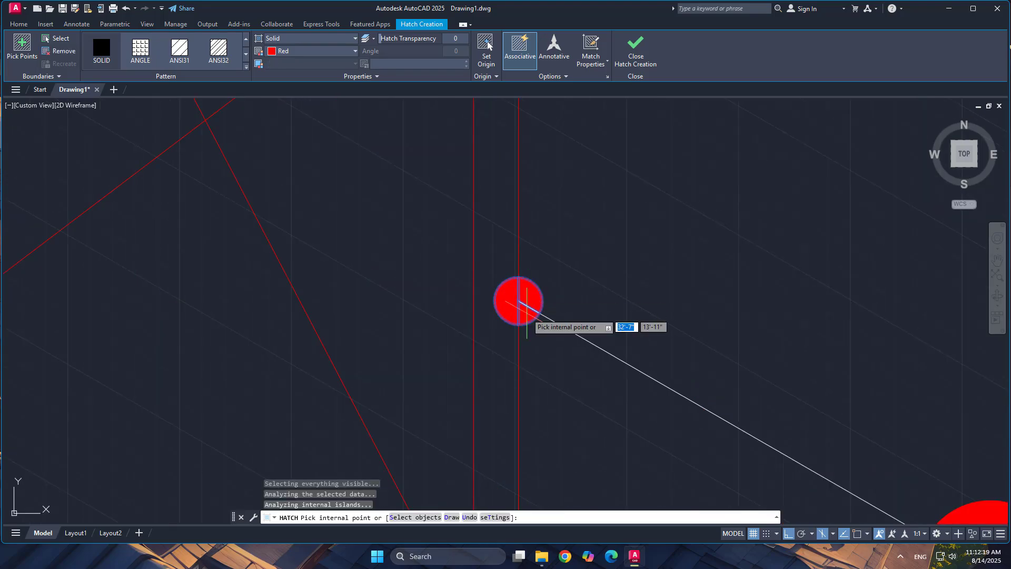
{"action": "key", "text": "Return"}
Copy the small filled dot from the right flange to the pipe's end on the left outer flange line
{"action": "left_click", "coordinate": [572, 300]}
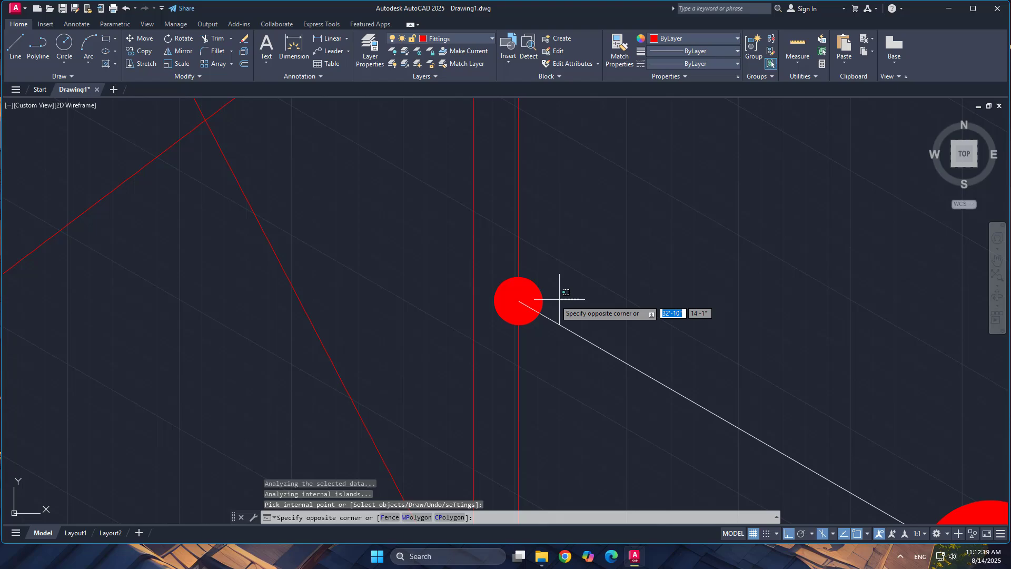
{"action": "left_click", "coordinate": [535, 289]}
{"action": "left_click", "coordinate": [140, 51]}
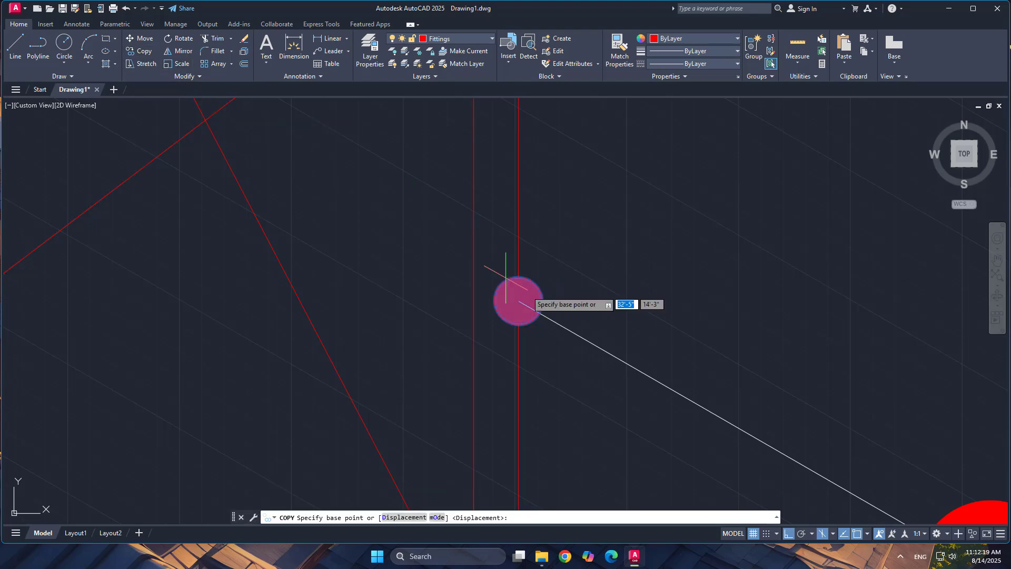
{"action": "left_click", "coordinate": [519, 301]}
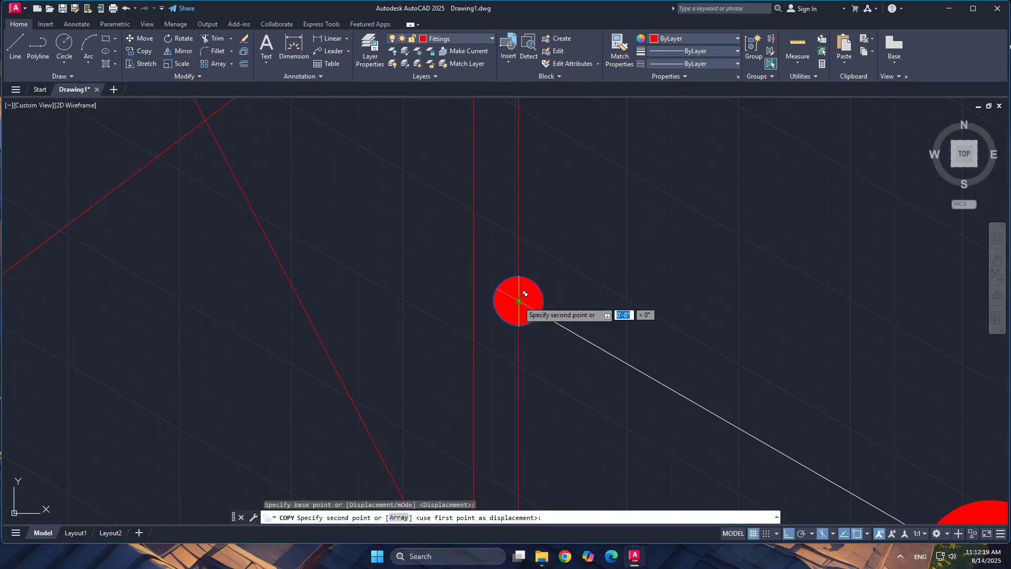
{"action": "scroll", "coordinate": [445, 284], "scroll_direction": "down", "scroll_amount": 5}
{"action": "scroll", "coordinate": [392, 265], "scroll_direction": "up", "scroll_amount": 4}
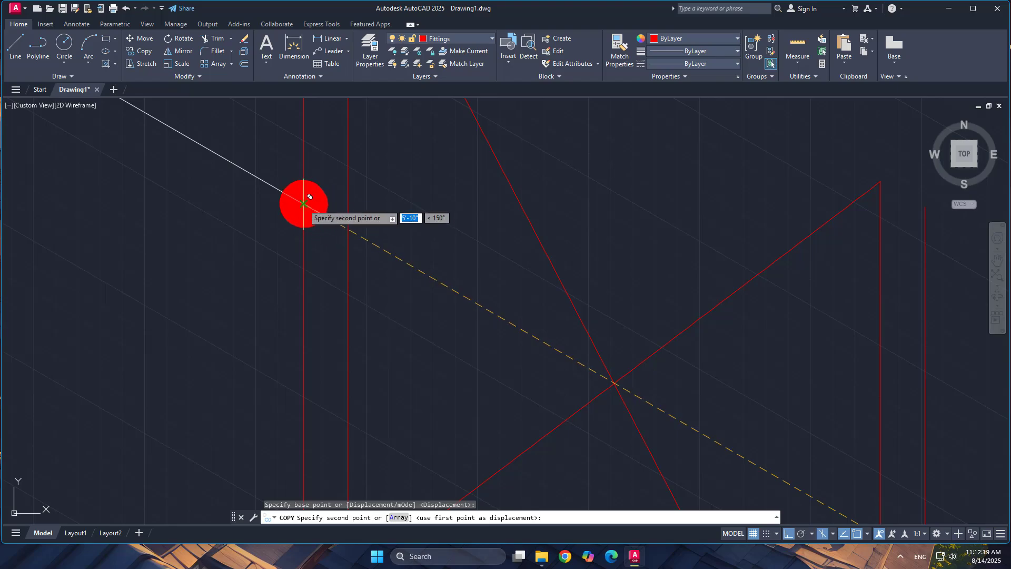
{"action": "left_click", "coordinate": [304, 204]}
{"action": "key", "text": "Escape"}
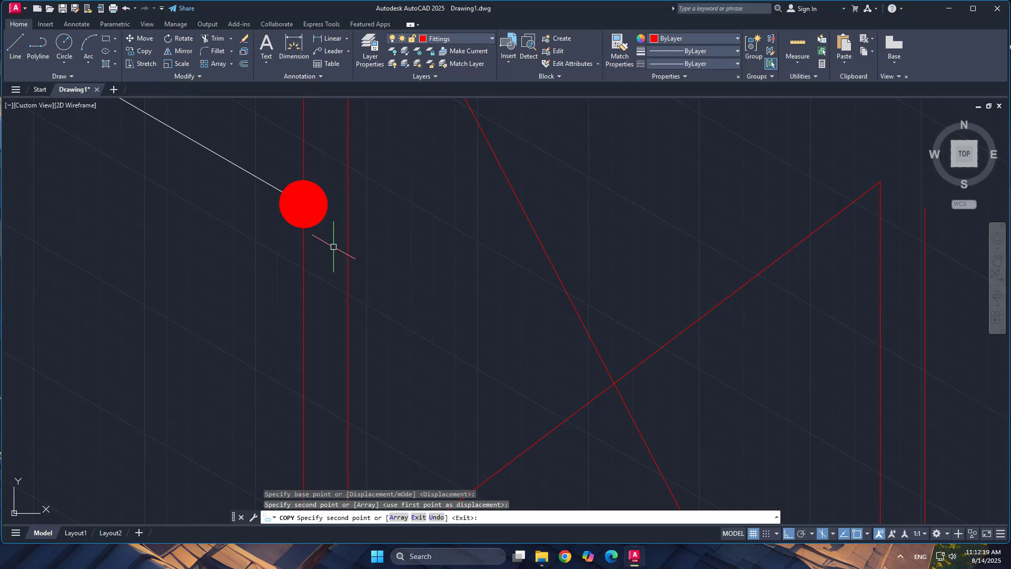
Shorten the upper dashed pipe along its own direction, using the top isoplane, so its upper end stops short of the sloping pipe
{"action": "scroll", "coordinate": [431, 264], "scroll_direction": "down", "scroll_amount": 7}
{"action": "middle_click_drag", "start_coordinate": [541, 295], "coordinate": [635, 272]}
{"action": "scroll", "coordinate": [658, 304], "scroll_direction": "down", "scroll_amount": 2}
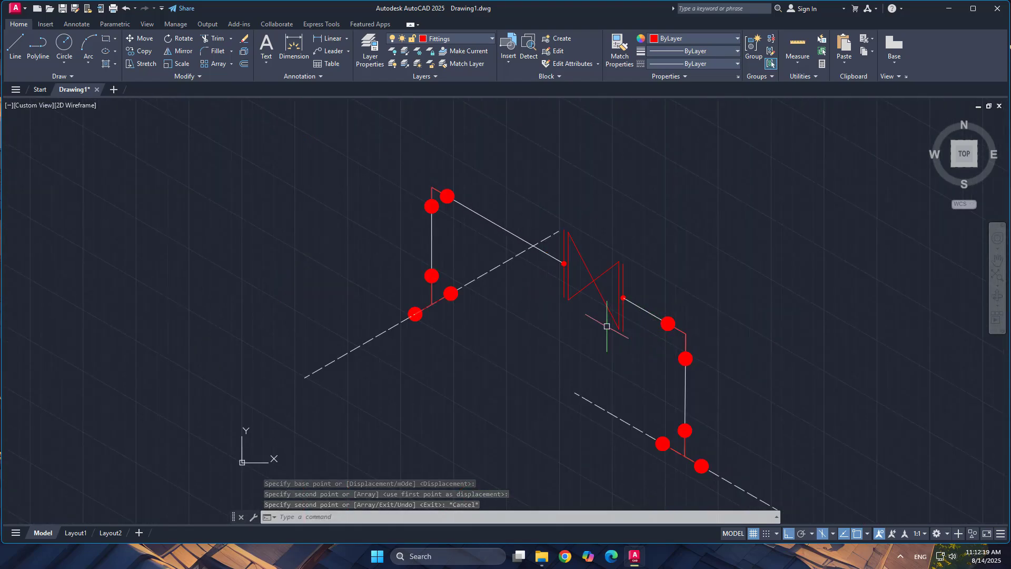
{"action": "middle_click_drag", "start_coordinate": [630, 355], "coordinate": [575, 327]}
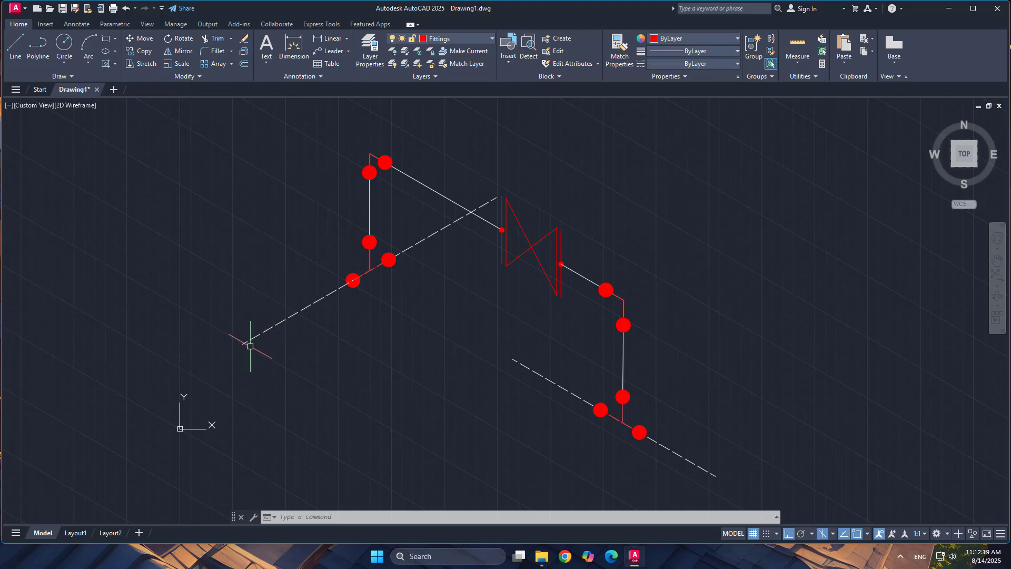
{"action": "left_click", "coordinate": [454, 222]}
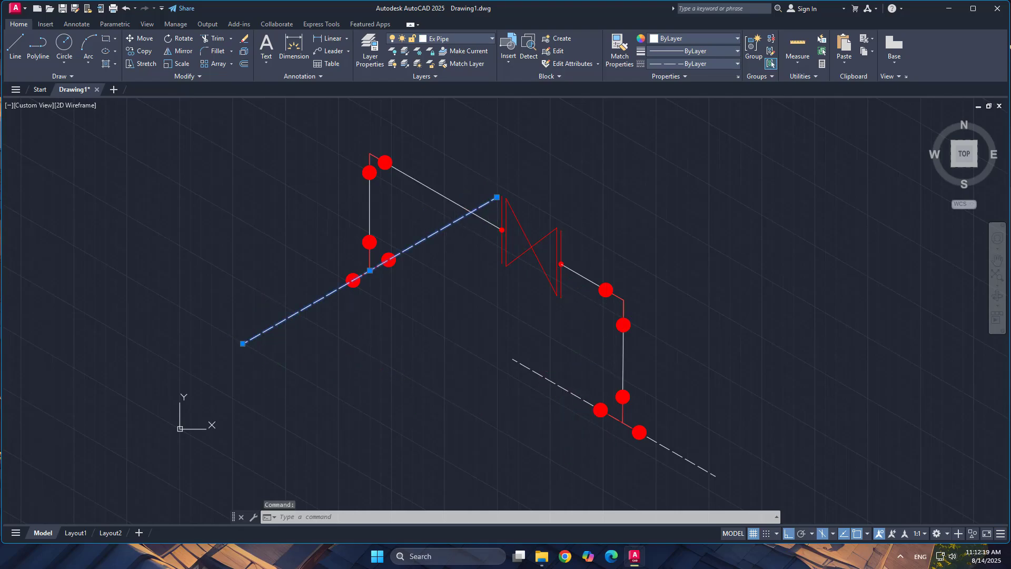
{"action": "left_click", "coordinate": [497, 197]}
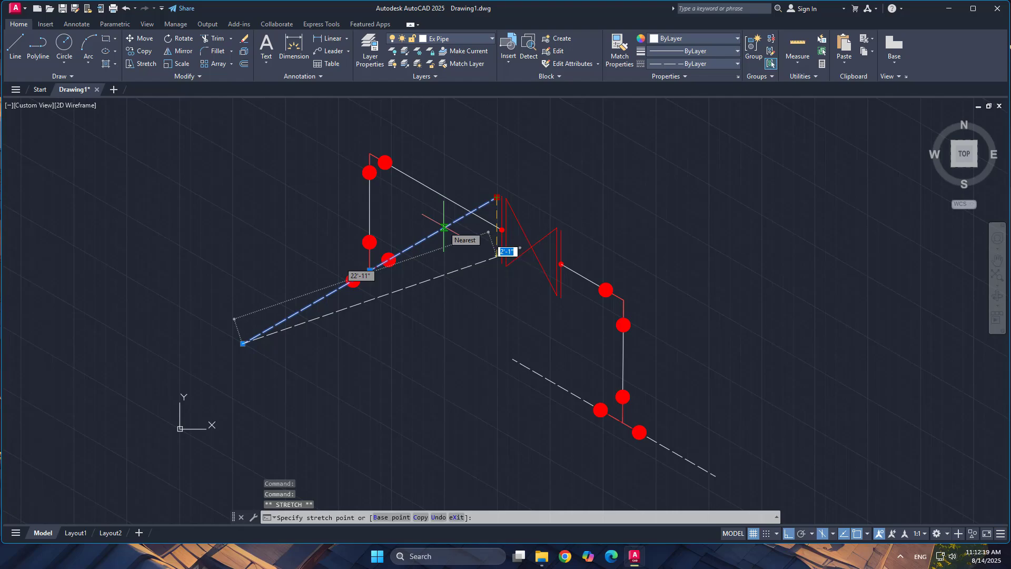
{"action": "left_click", "coordinate": [448, 225]}
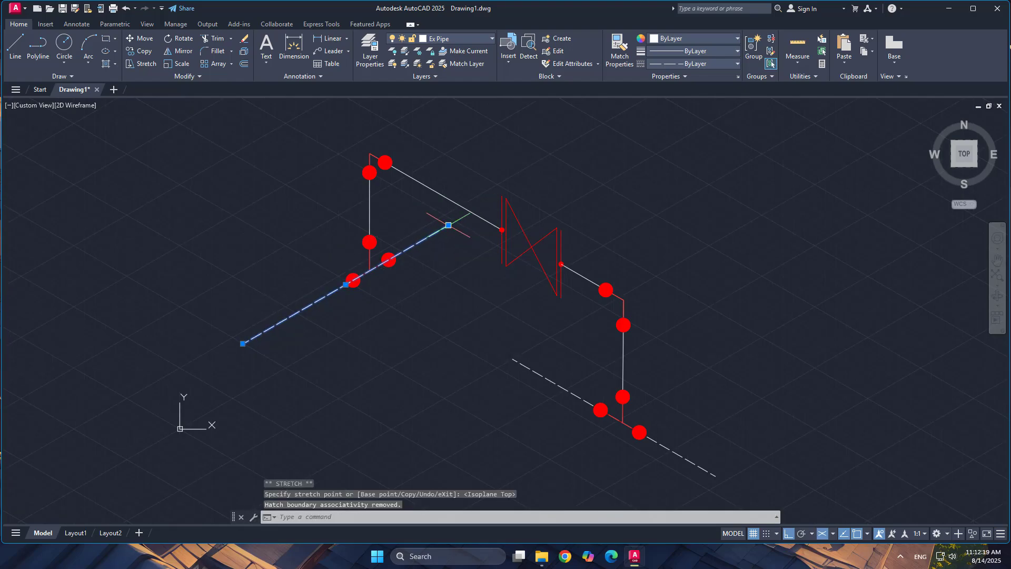
{"action": "key", "text": "Escape"}
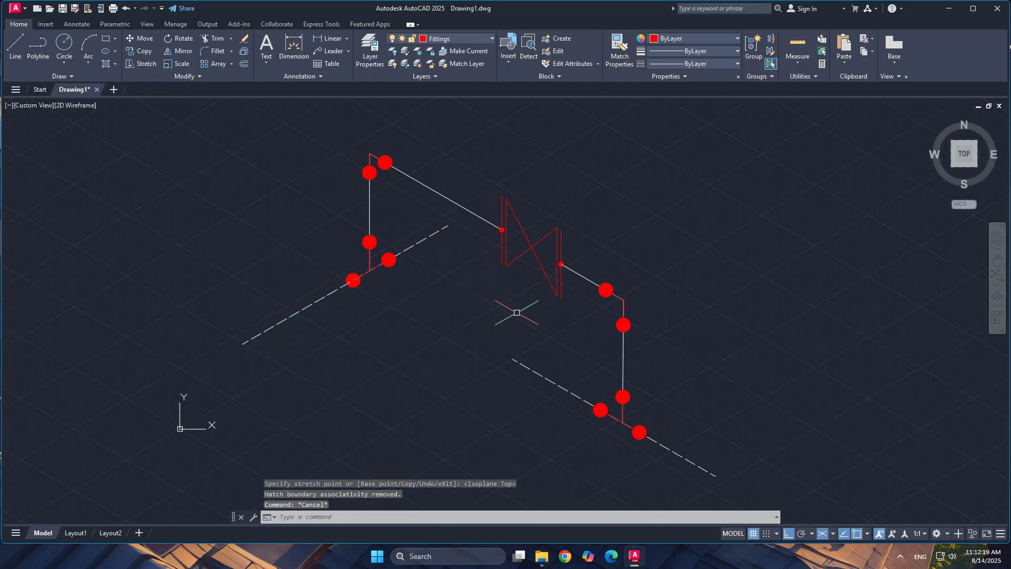
Try to add a short multiline text just below the valve in the Standard text style
{"action": "scroll", "coordinate": [524, 309], "scroll_direction": "down", "scroll_amount": 2}
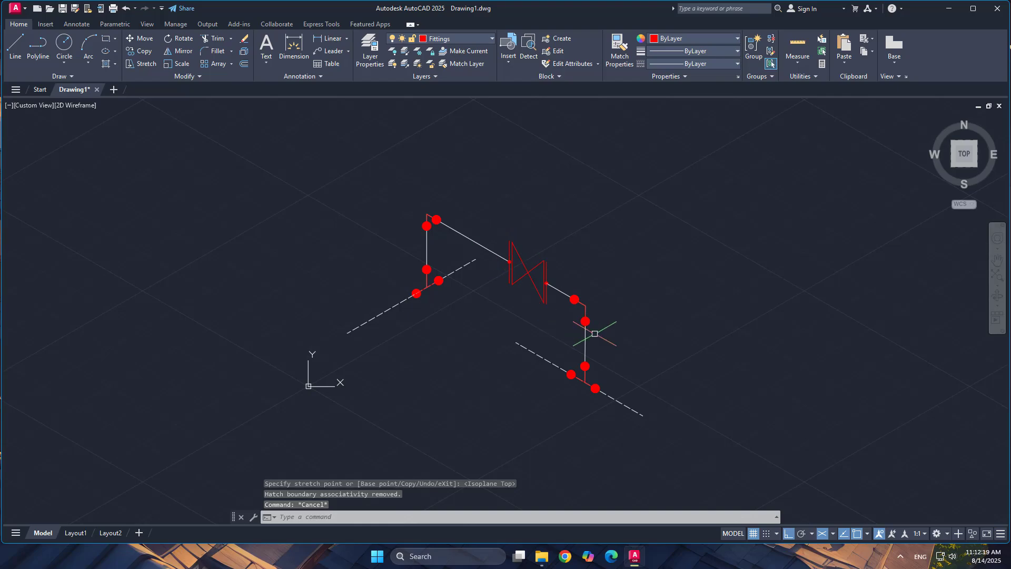
{"action": "mouse_move", "coordinate": [584, 323]}
{"action": "middle_mouse_down"}
{"action": "mouse_move", "coordinate": [538, 292]}
{"action": "mouse_move", "coordinate": [517, 335]}
{"action": "middle_mouse_up"}
{"action": "scroll", "coordinate": [550, 341], "scroll_direction": "up", "scroll_amount": 2}
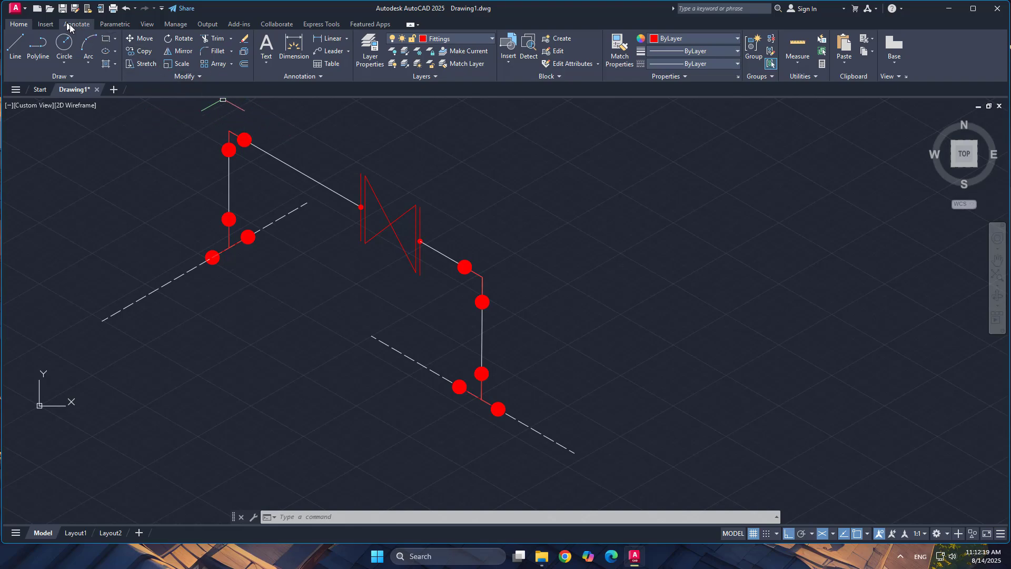
{"action": "left_click", "coordinate": [84, 25]}
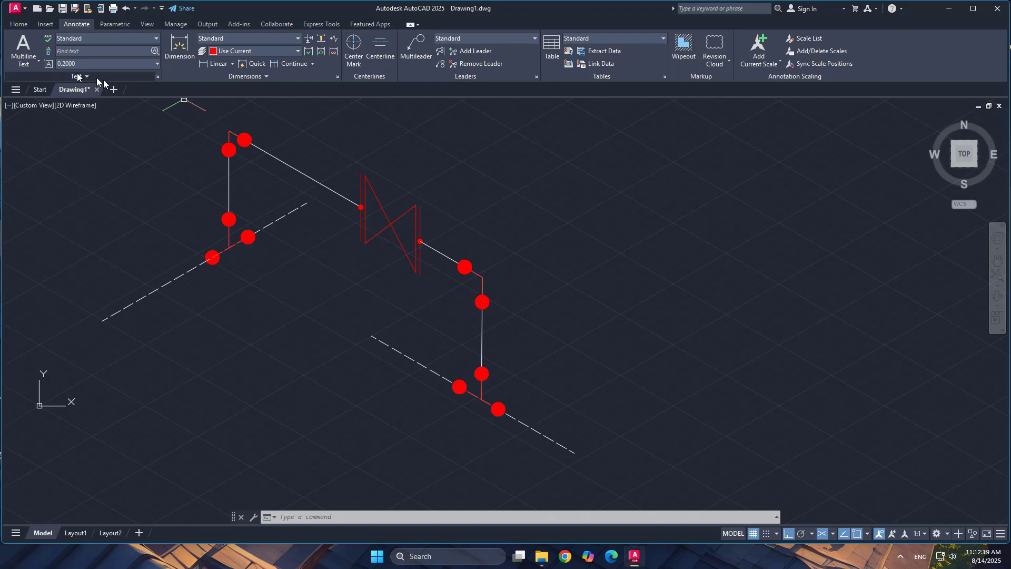
{"action": "left_click", "coordinate": [29, 48]}
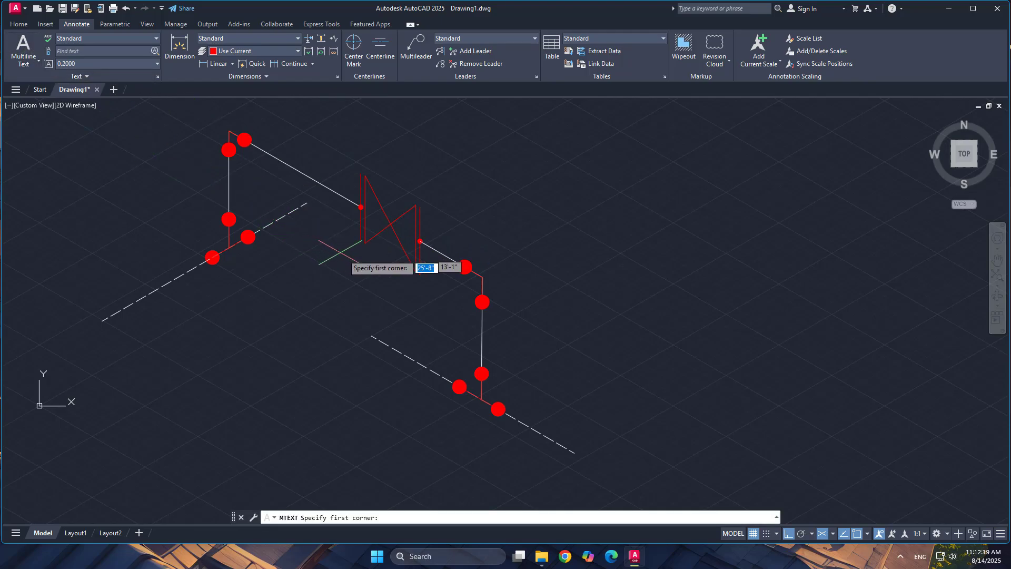
{"action": "left_click", "coordinate": [412, 283]}
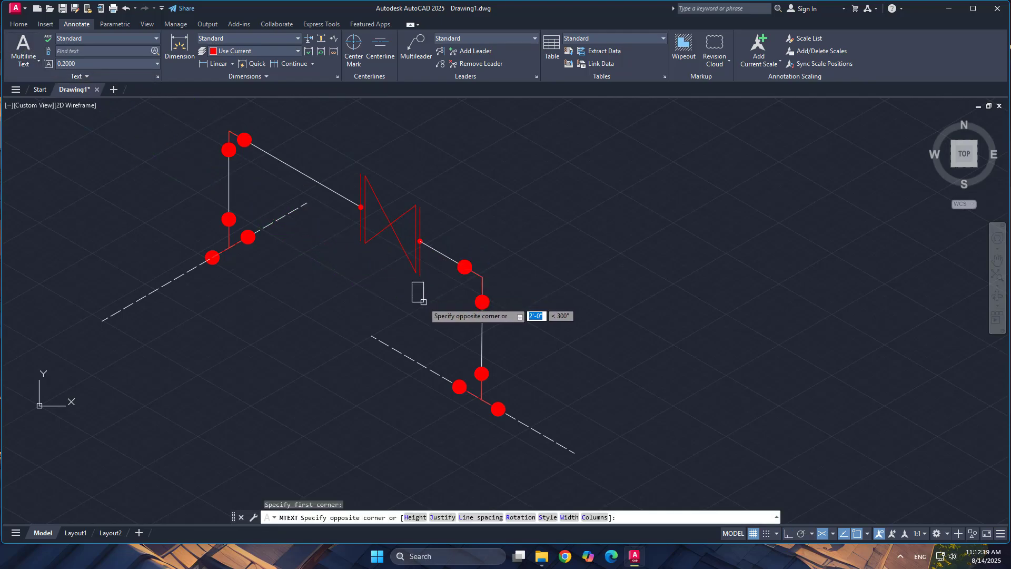
{"action": "left_click", "coordinate": [354, 242]}
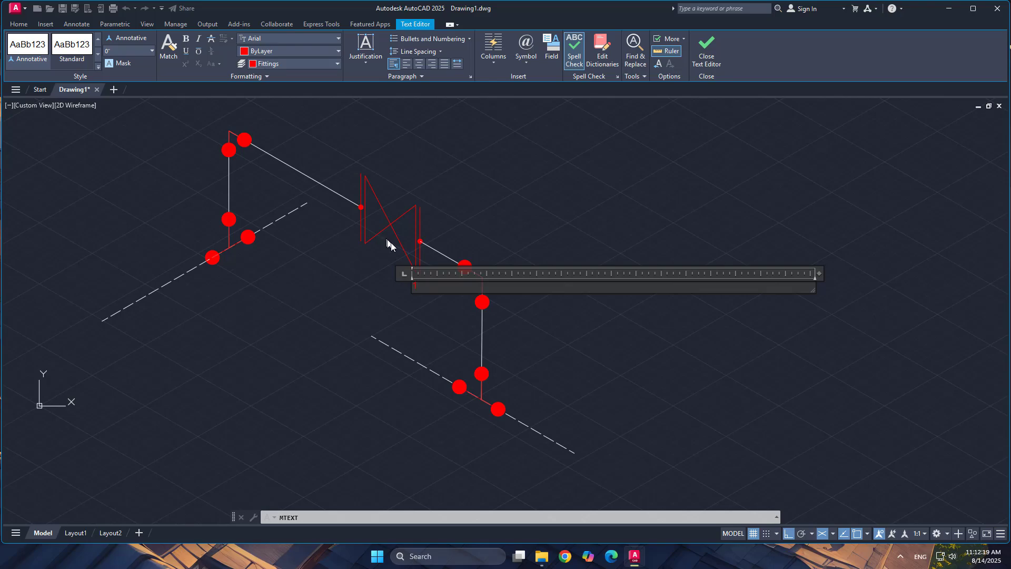
{"action": "left_click", "coordinate": [424, 317]}
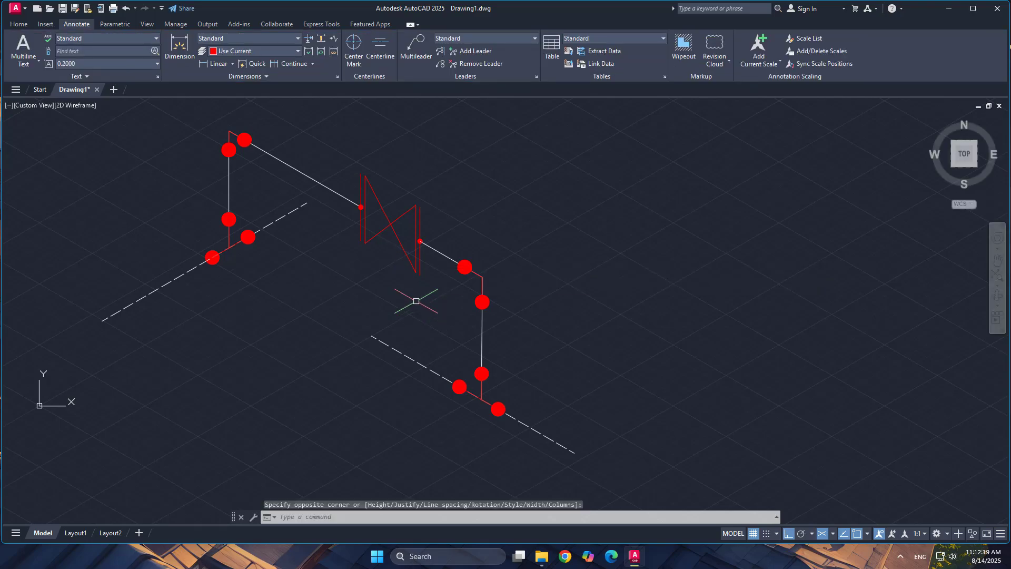
Erase the tiny multiline text object below the valve
{"action": "left_click", "coordinate": [384, 271]}
{"action": "left_click", "coordinate": [420, 298]}
{"action": "scroll", "coordinate": [416, 276], "scroll_direction": "up", "scroll_amount": 8}
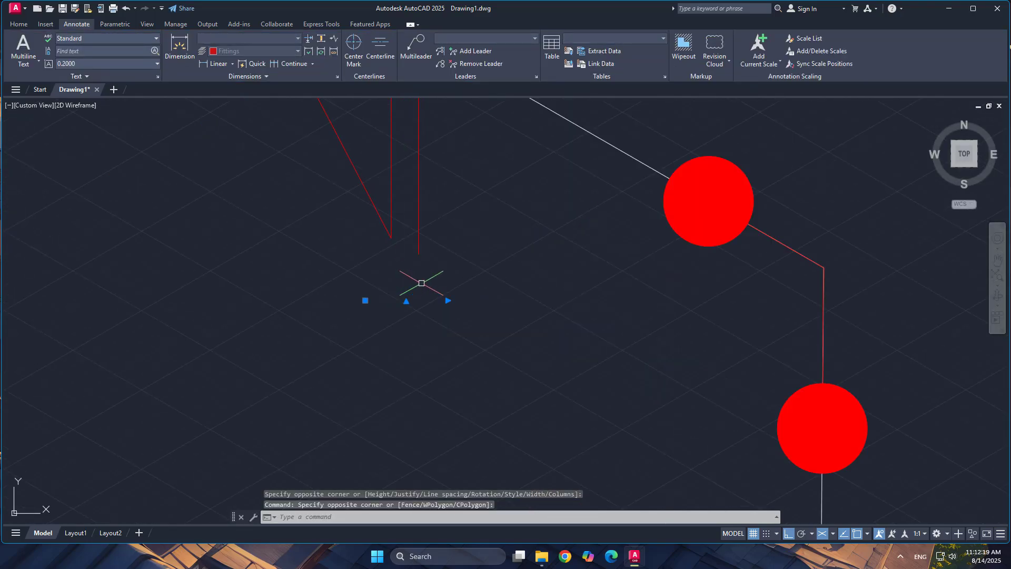
{"action": "scroll", "coordinate": [438, 310], "scroll_direction": "down", "scroll_amount": 5}
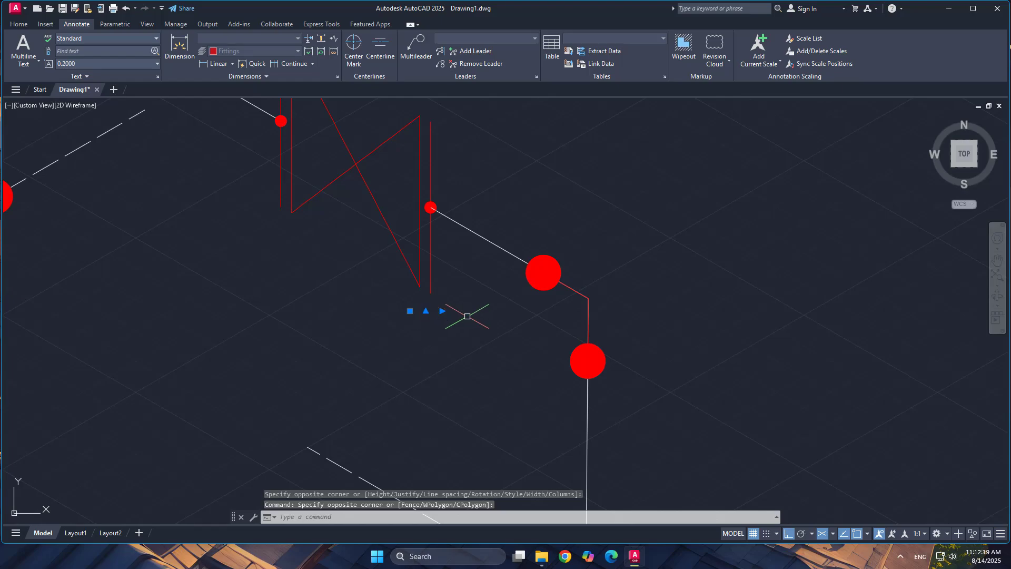
{"action": "key", "text": "Delete"}
{"action": "scroll", "coordinate": [467, 316], "scroll_direction": "down", "scroll_amount": 8}
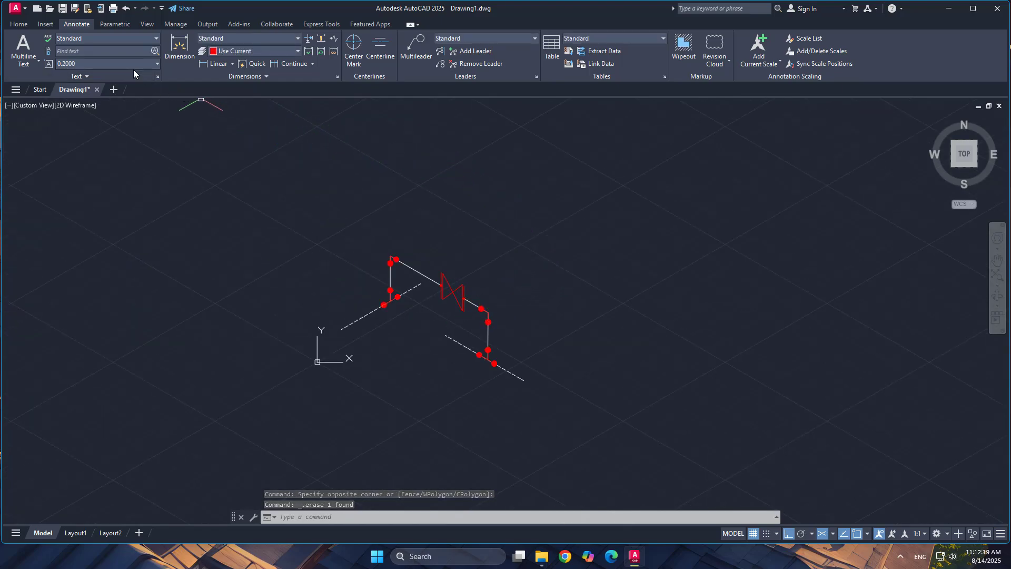
{"action": "scroll", "coordinate": [473, 334], "scroll_direction": "up", "scroll_amount": 4}
{"action": "scroll", "coordinate": [444, 288], "scroll_direction": "up", "scroll_amount": 2}
{"action": "mouse_move", "coordinate": [443, 288]}
{"action": "middle_mouse_down"}
{"action": "mouse_move", "coordinate": [454, 317]}
{"action": "mouse_move", "coordinate": [469, 311]}
{"action": "middle_mouse_up"}
{"action": "scroll", "coordinate": [469, 311], "scroll_direction": "down", "scroll_amount": 2}
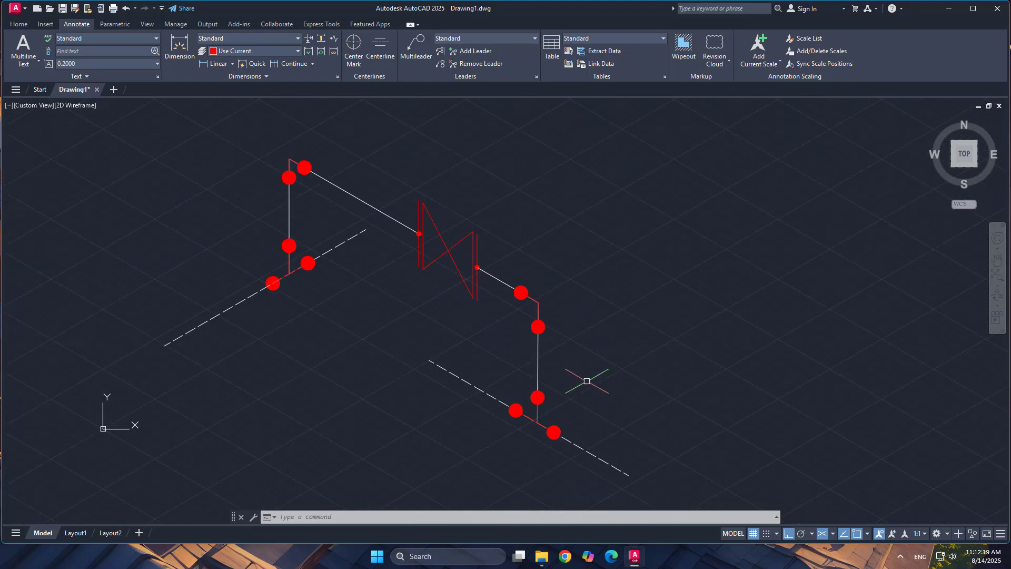